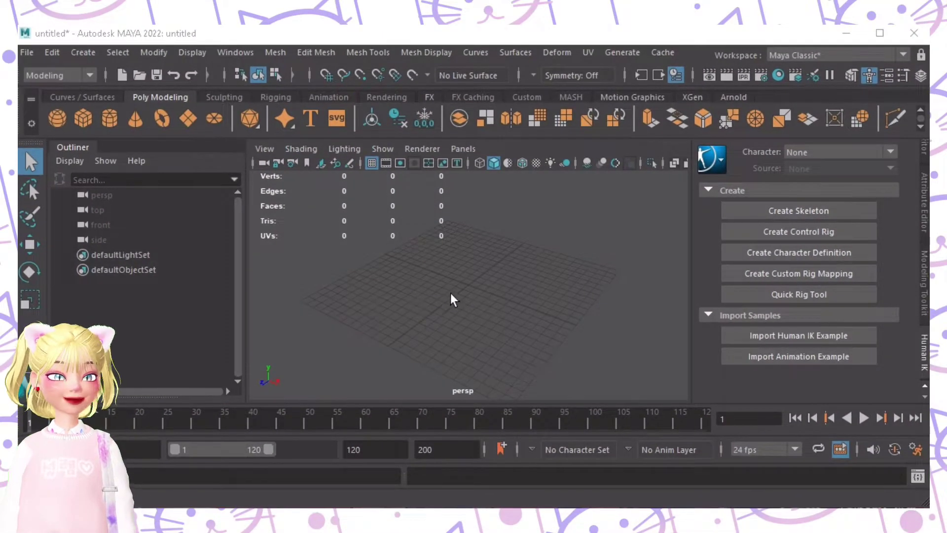
# Step: Import the creatorBaseSet_zepeto UPDATED model from the BODIES folder into the empty Maya scene
pyautogui.keyDown('alt'); pyautogui.moveTo(518, 289); pyautogui.dragTo(512, 264); pyautogui.keyUp('alt')
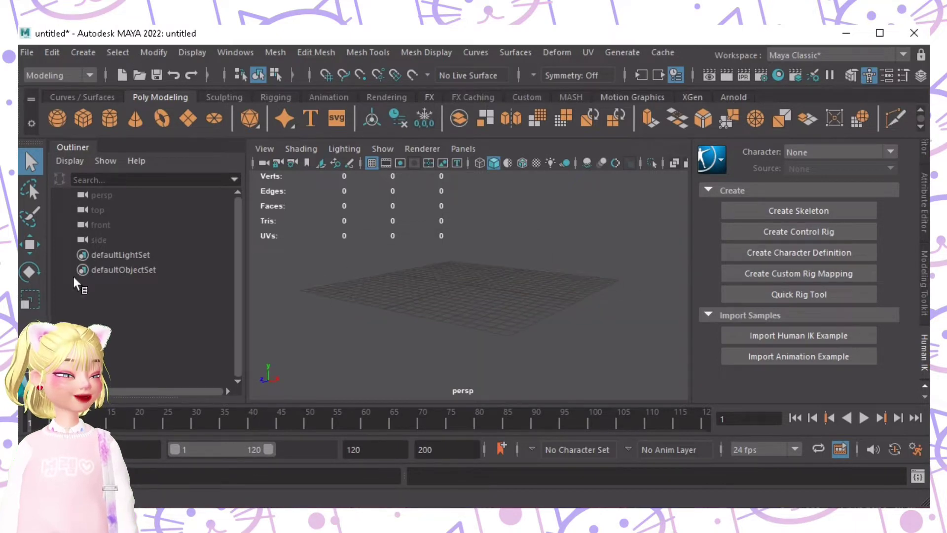
pyautogui.moveTo(237, 506)
pyautogui.click(235, 486)
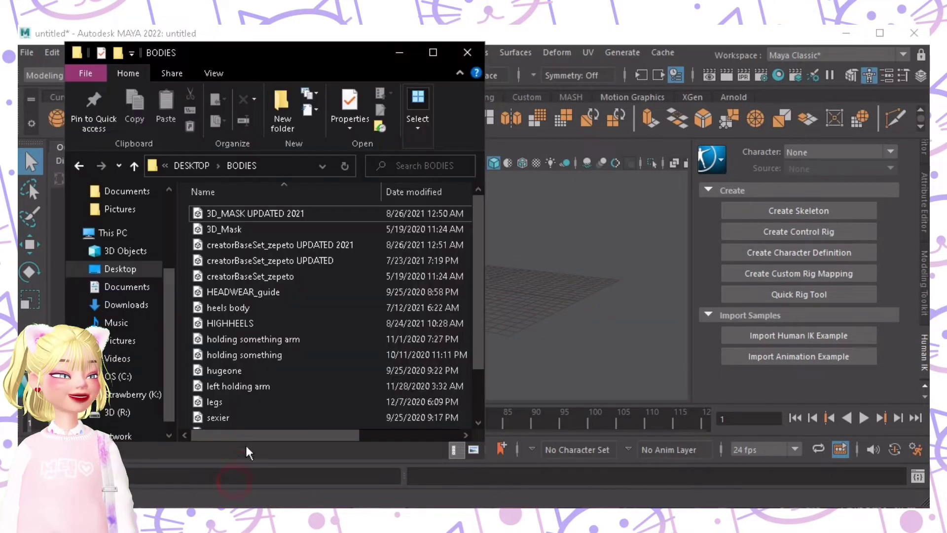
pyautogui.click(261, 263)
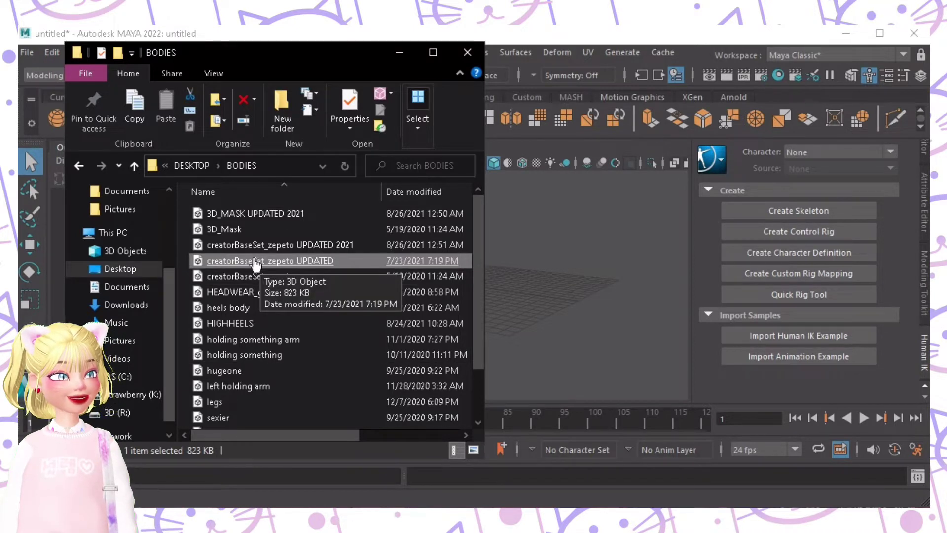
pyautogui.moveTo(241, 269); pyautogui.dragTo(561, 294)
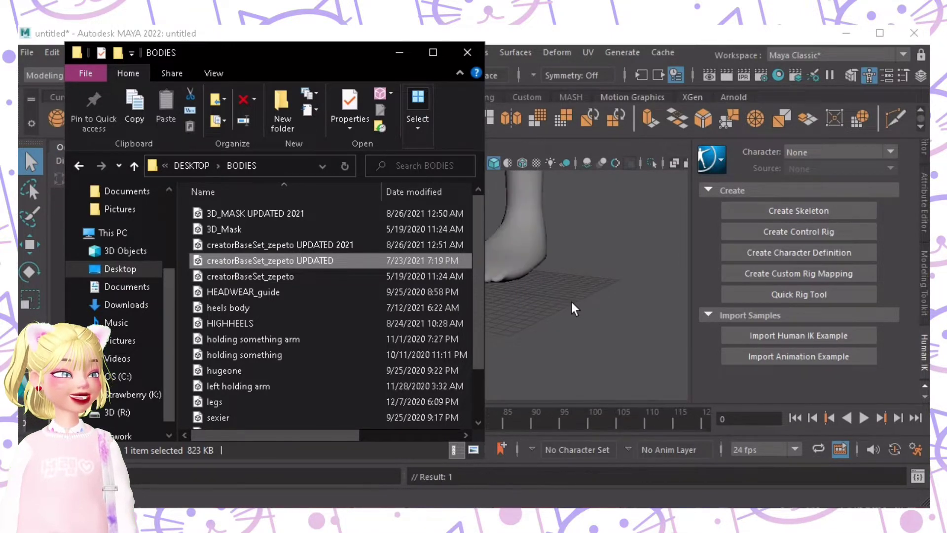
pyautogui.click(573, 302)
# Step: Raise the body by setting the Translate Y of the hips joint under zepeto_creatorBaseSet to 58
pyautogui.keyDown('alt'); pyautogui.moveTo(505, 290); pyautogui.dragTo(434, 269); pyautogui.keyUp('alt')
pyautogui.keyDown('alt'); pyautogui.moveTo(485, 291); pyautogui.dragTo(440, 299, button='right'); pyautogui.keyUp('alt')
pyautogui.keyDown('alt'); pyautogui.moveTo(445, 313); pyautogui.dragTo(546, 299); pyautogui.keyUp('alt')
pyautogui.keyDown('alt'); pyautogui.moveTo(458, 296); pyautogui.dragTo(458, 371, button='middle'); pyautogui.keyUp('alt')
pyautogui.keyDown('alt'); pyautogui.moveTo(492, 306); pyautogui.dragTo(360, 280, button='right'); pyautogui.keyUp('alt')
pyautogui.keyDown('alt'); pyautogui.moveTo(470, 291); pyautogui.dragTo(553, 301); pyautogui.keyUp('alt')
pyautogui.keyDown('alt'); pyautogui.moveTo(491, 287); pyautogui.dragTo(530, 300, button='right'); pyautogui.keyUp('alt')
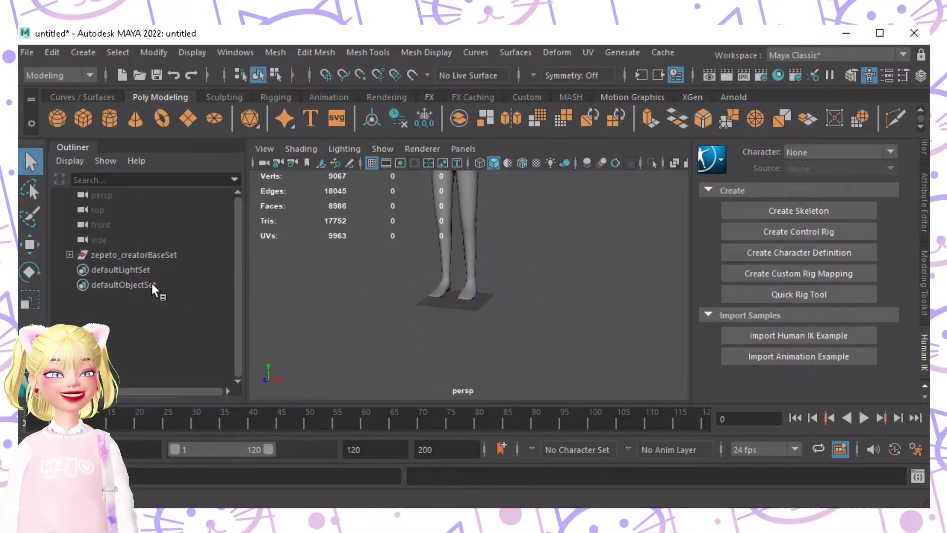
pyautogui.click(70, 254)
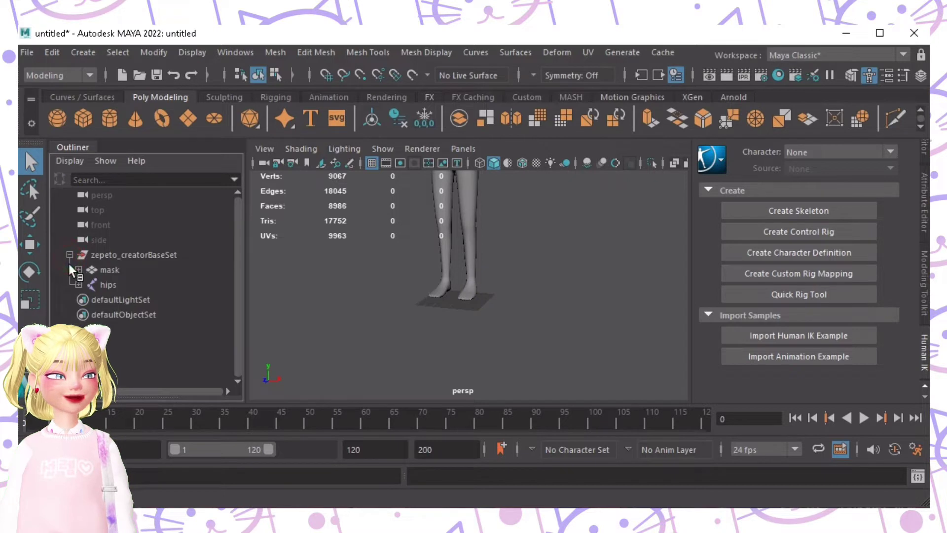
pyautogui.click(108, 285)
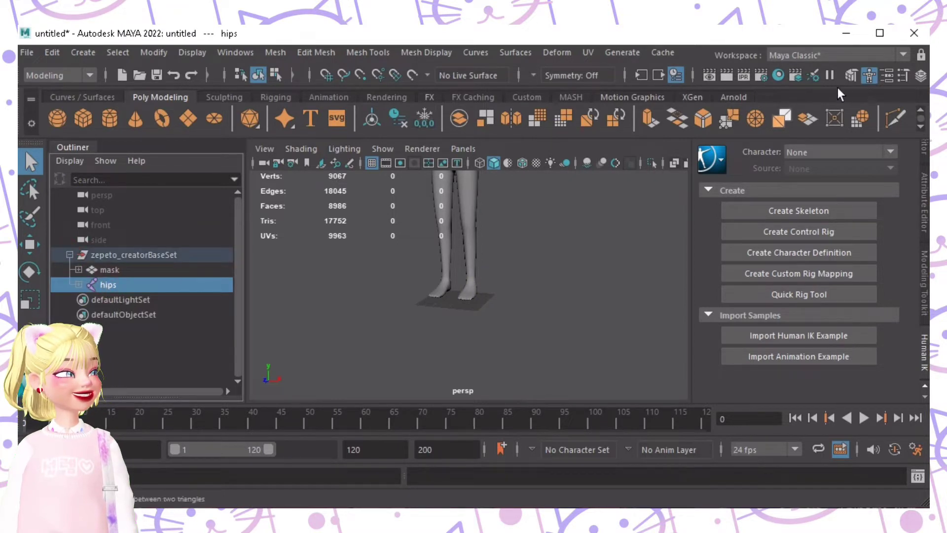
pyautogui.click(887, 75)
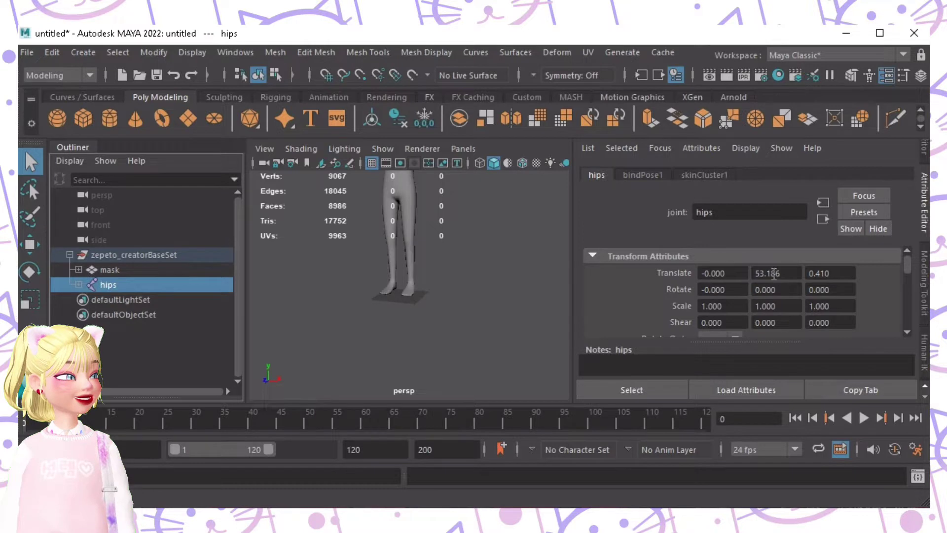
pyautogui.click(789, 273)
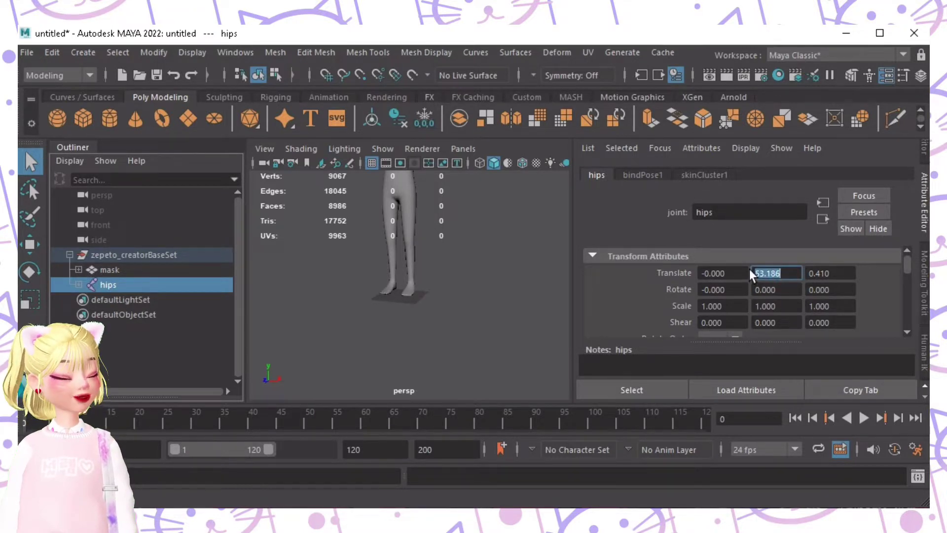
pyautogui.write('58')
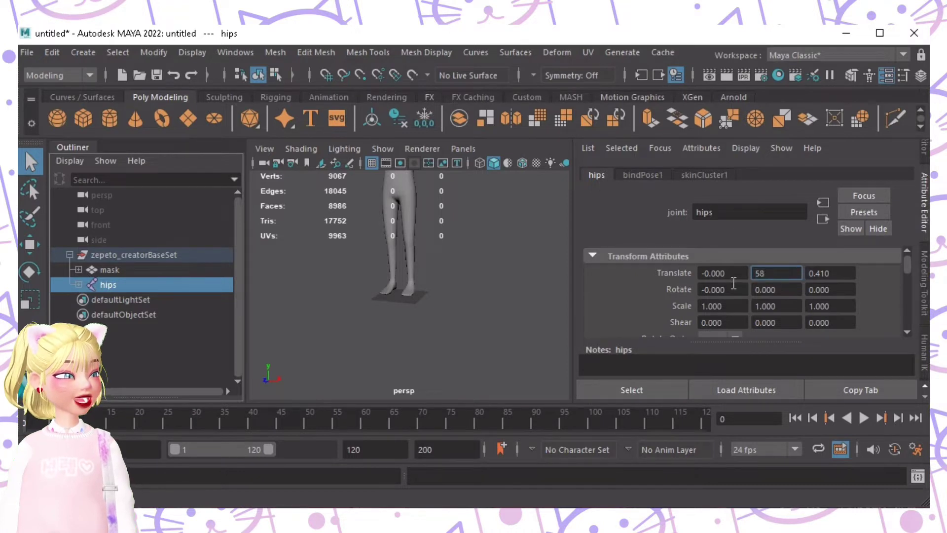
pyautogui.click(734, 285)
# Step: Turn on X-ray display of joints so the foot skeleton shows through the mesh, and clear the selection
pyautogui.keyDown('alt'); pyautogui.moveTo(460, 298); pyautogui.dragTo(380, 298); pyautogui.keyUp('alt')
pyautogui.keyDown('alt'); pyautogui.moveTo(380, 298); pyautogui.dragTo(432, 285, button='right'); pyautogui.keyUp('alt')
pyautogui.keyDown('alt'); pyautogui.moveTo(434, 290); pyautogui.dragTo(386, 311); pyautogui.keyUp('alt')
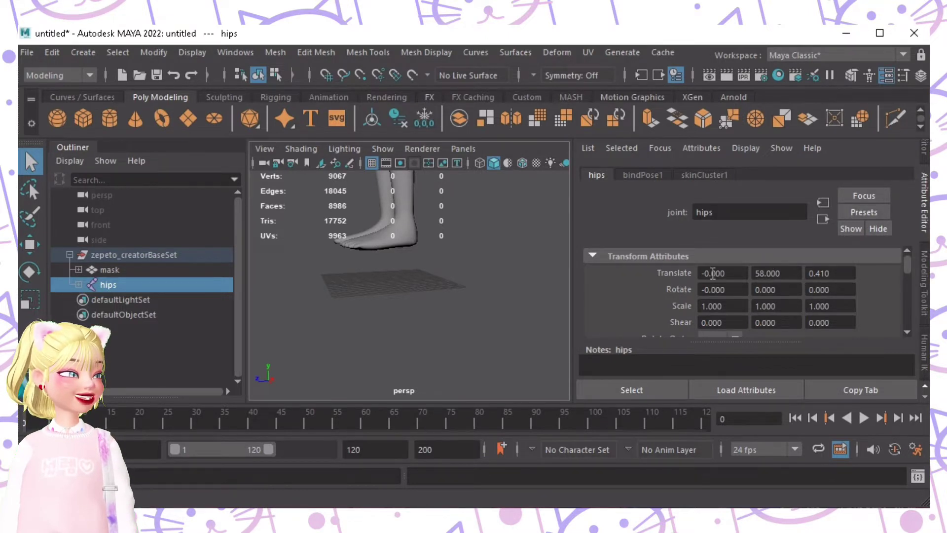
pyautogui.moveTo(421, 298)
pyautogui.keyDown('alt'); pyautogui.mouseDown()
pyautogui.moveTo(372, 271)
pyautogui.moveTo(365, 281)
pyautogui.moveTo(435, 321)
pyautogui.moveTo(422, 313)
pyautogui.mouseUp(); pyautogui.keyUp('alt')
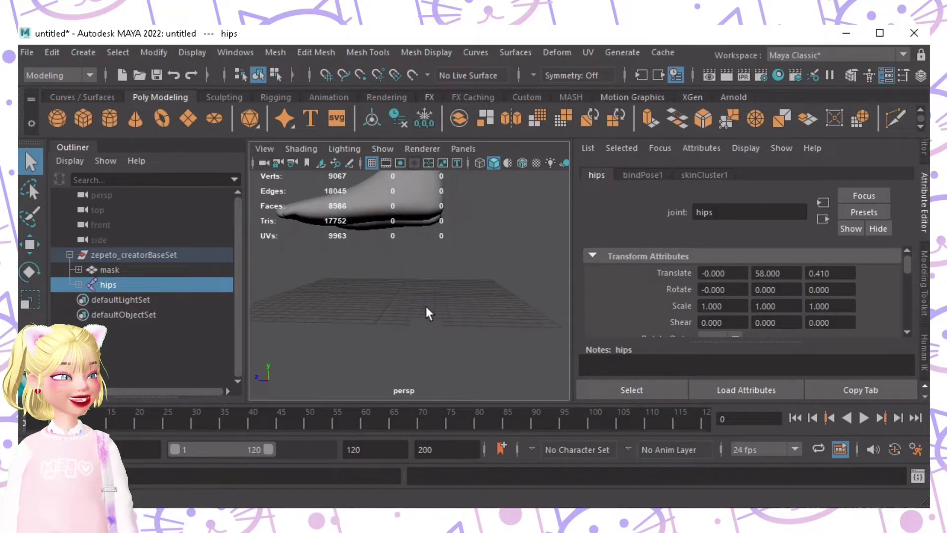
pyautogui.keyDown('alt'); pyautogui.moveTo(383, 279); pyautogui.dragTo(364, 311); pyautogui.keyUp('alt')
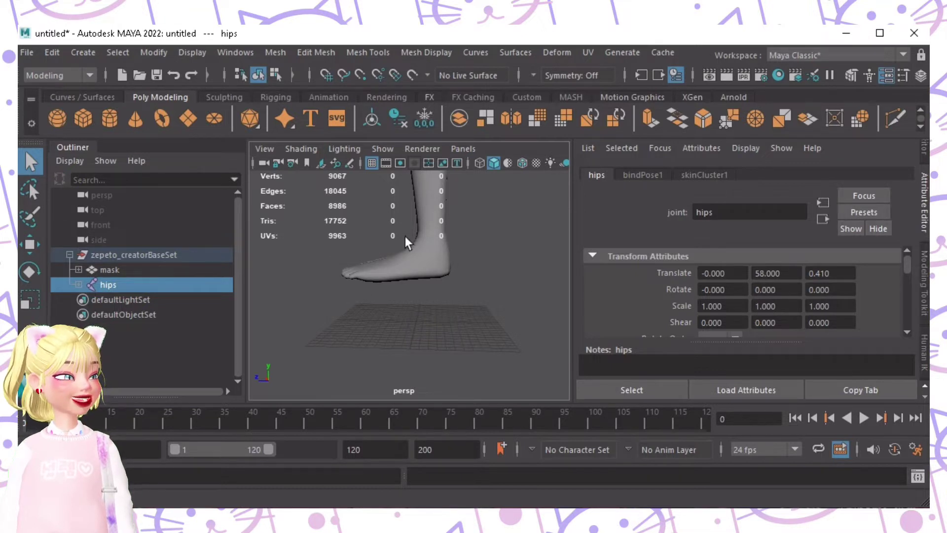
pyautogui.keyDown('alt'); pyautogui.moveTo(398, 281); pyautogui.dragTo(489, 282); pyautogui.keyUp('alt')
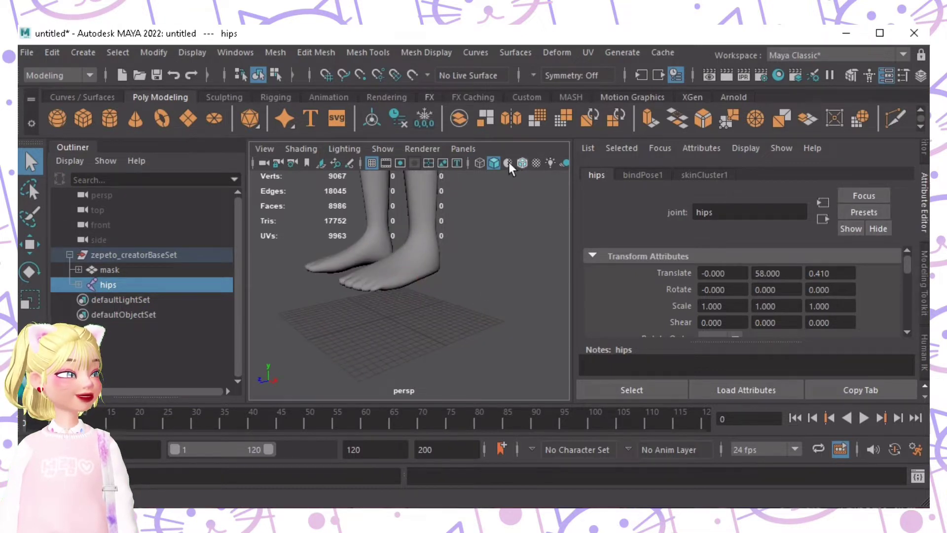
pyautogui.click(469, 164)
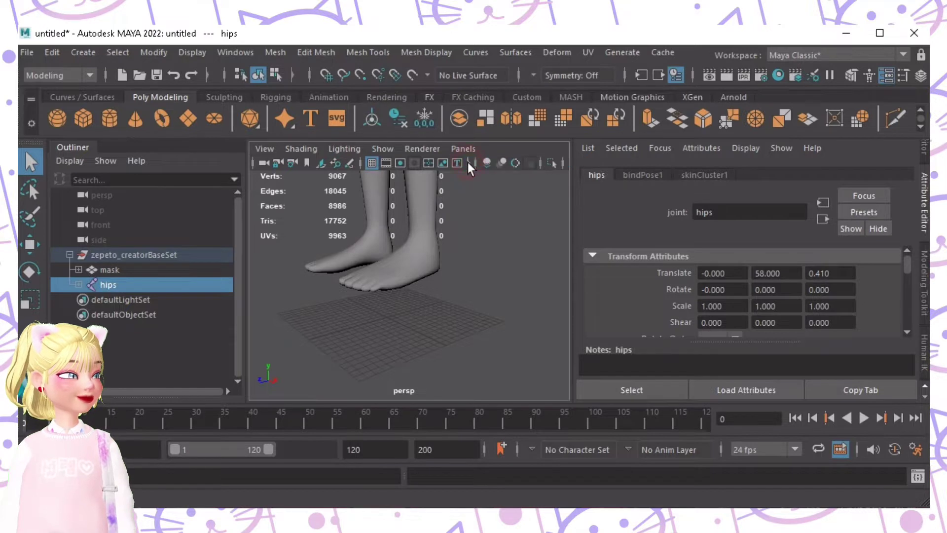
pyautogui.click(363, 163)
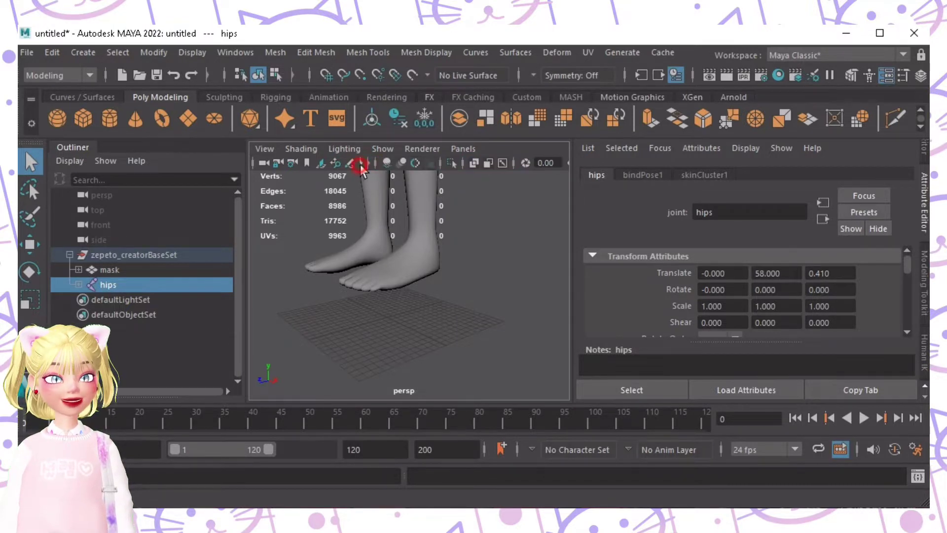
pyautogui.click(502, 164)
pyautogui.keyDown('alt'); pyautogui.moveTo(418, 257); pyautogui.dragTo(461, 259); pyautogui.keyUp('alt')
pyautogui.keyDown('alt'); pyautogui.moveTo(329, 242); pyautogui.dragTo(440, 237); pyautogui.keyUp('alt')
pyautogui.click(511, 234)
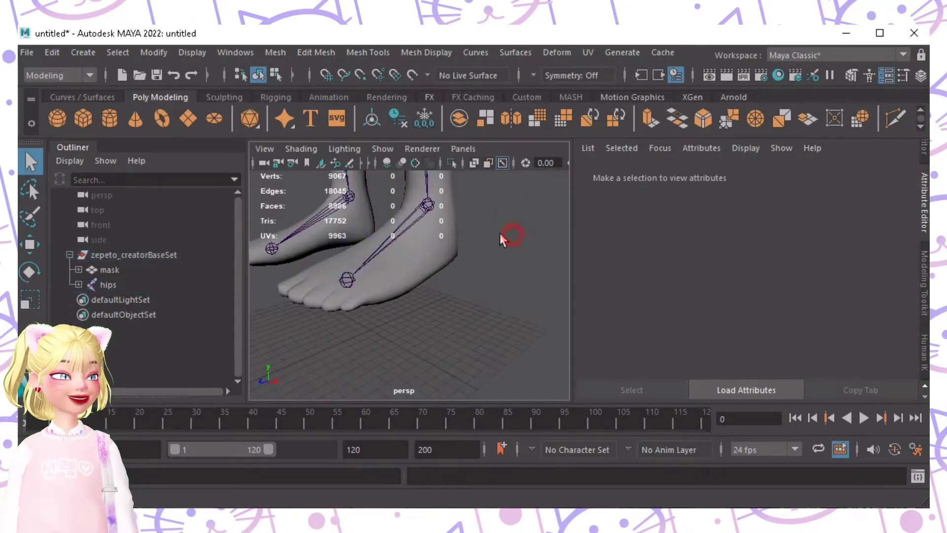
# Step: Tilt the left foot joint by trying Rotate Y values of 40 and 35 and settling on 20
pyautogui.click(430, 204)
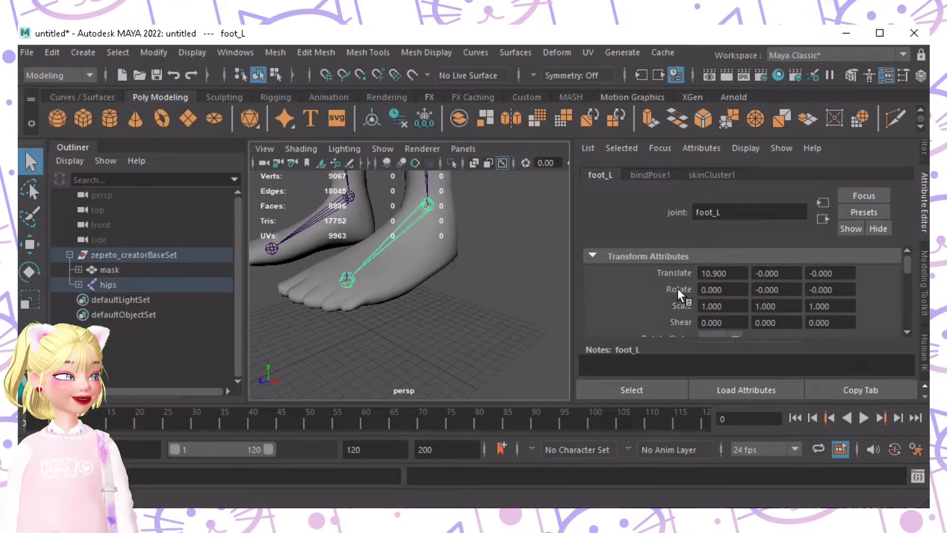
pyautogui.click(774, 292)
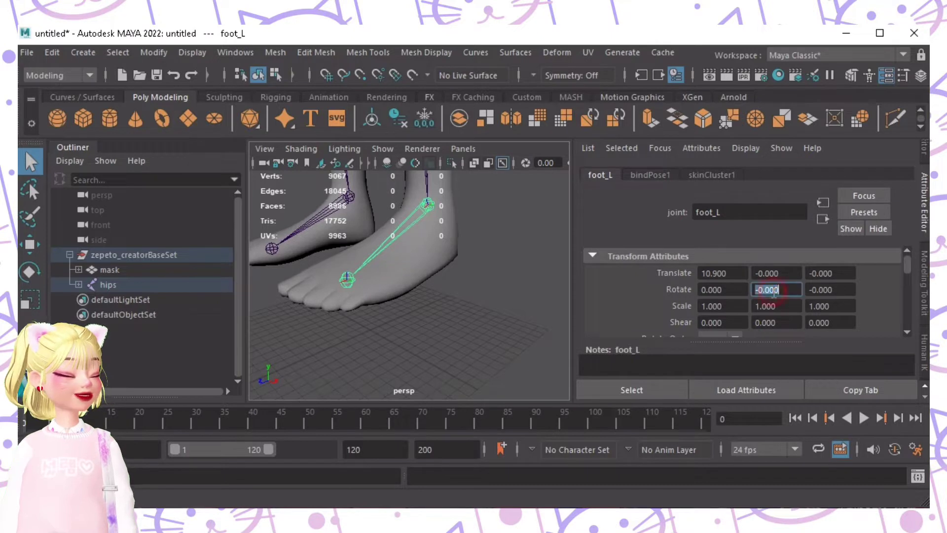
pyautogui.write('40')
pyautogui.click(731, 289)
pyautogui.moveTo(451, 277)
pyautogui.keyDown('alt'); pyautogui.mouseDown()
pyautogui.moveTo(423, 275)
pyautogui.moveTo(474, 285)
pyautogui.moveTo(424, 274)
pyautogui.moveTo(446, 277)
pyautogui.mouseUp(); pyautogui.keyUp('alt')
pyautogui.click(765, 291)
pyautogui.write('35')
pyautogui.click(741, 292)
pyautogui.click(795, 292)
pyautogui.write('20')
pyautogui.click(740, 292)
# Step: Set the right foot joint's Rotate Y to 20 to match the left foot
pyautogui.keyDown('alt'); pyautogui.moveTo(415, 289); pyautogui.dragTo(433, 281); pyautogui.keyUp('alt')
pyautogui.keyDown('alt'); pyautogui.moveTo(436, 281); pyautogui.dragTo(493, 301, button='right'); pyautogui.keyUp('alt')
pyautogui.keyDown('alt'); pyautogui.moveTo(492, 300); pyautogui.dragTo(414, 272); pyautogui.keyUp('alt')
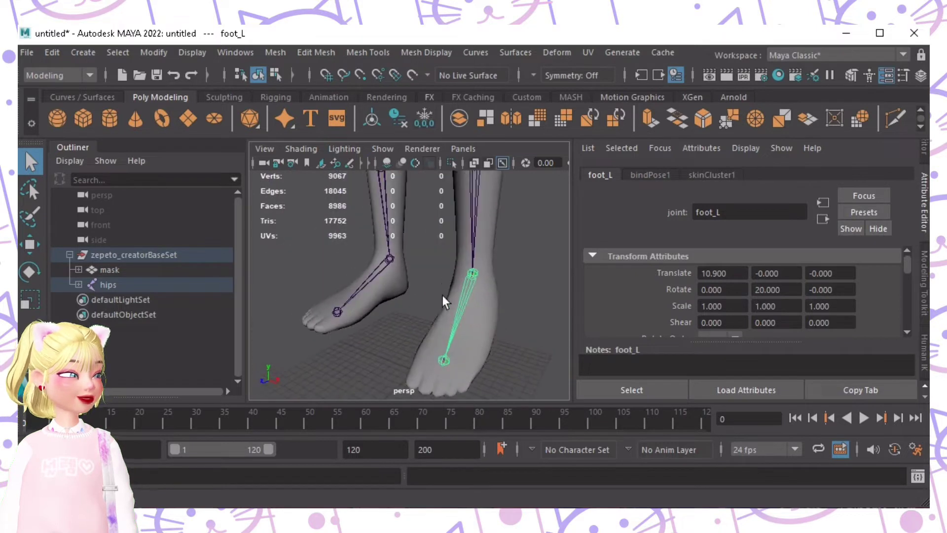
pyautogui.click(390, 259)
pyautogui.click(768, 291)
pyautogui.write('20')
pyautogui.press('Return')
# Step: Set the left toes joint's Rotate Y to -20
pyautogui.keyDown('alt'); pyautogui.moveTo(552, 306); pyautogui.dragTo(435, 270); pyautogui.keyUp('alt')
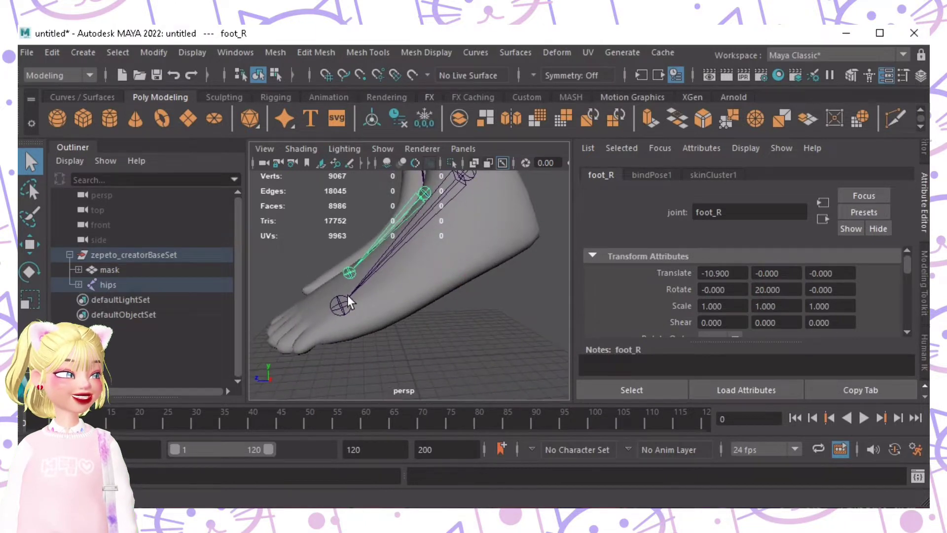
pyautogui.click(342, 308)
pyautogui.click(767, 290)
pyautogui.write('-20')
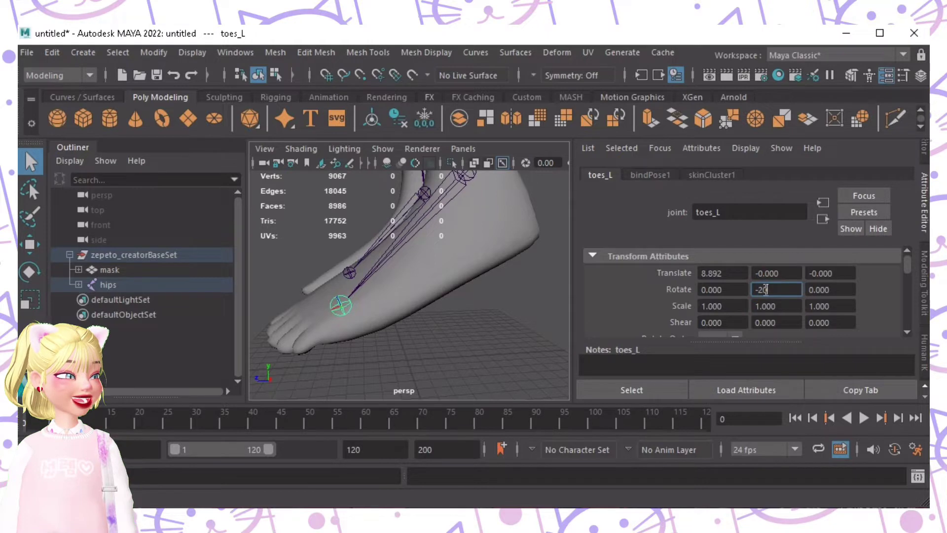
pyautogui.press('Return')
# Step: Try a Rotate Y of -10 on the left toes joint and return it to -20
pyautogui.keyDown('alt'); pyautogui.moveTo(428, 258); pyautogui.dragTo(393, 311); pyautogui.keyUp('alt')
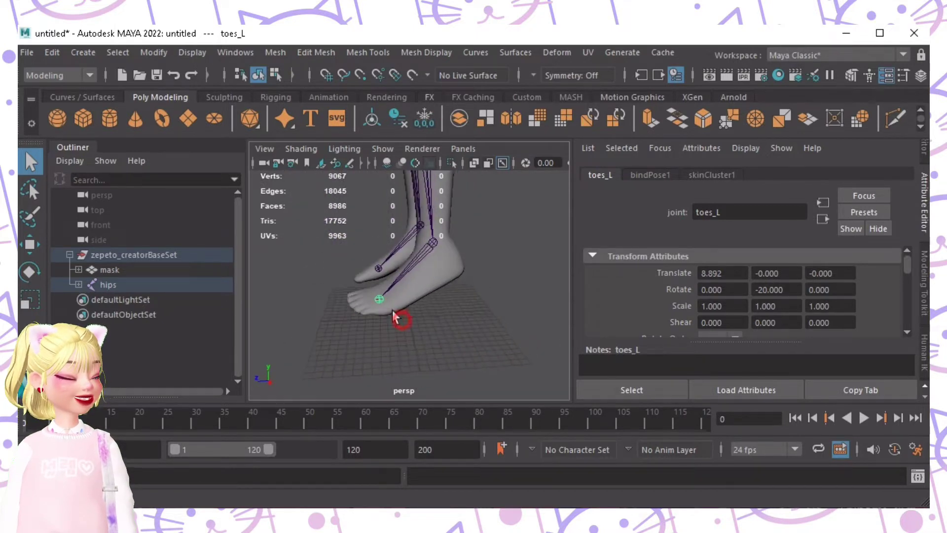
pyautogui.click(767, 290)
pyautogui.write('-1')
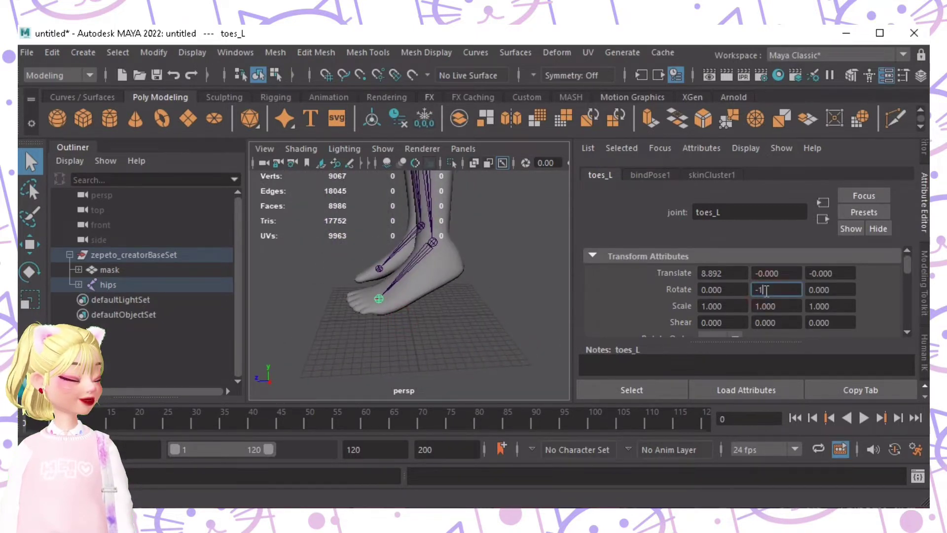
pyautogui.write('0')
pyautogui.click(720, 290)
pyautogui.keyDown('alt'); pyautogui.moveTo(431, 322); pyautogui.dragTo(410, 303); pyautogui.keyUp('alt')
pyautogui.keyDown('alt'); pyautogui.moveTo(410, 303); pyautogui.dragTo(527, 312, button='right'); pyautogui.keyUp('alt')
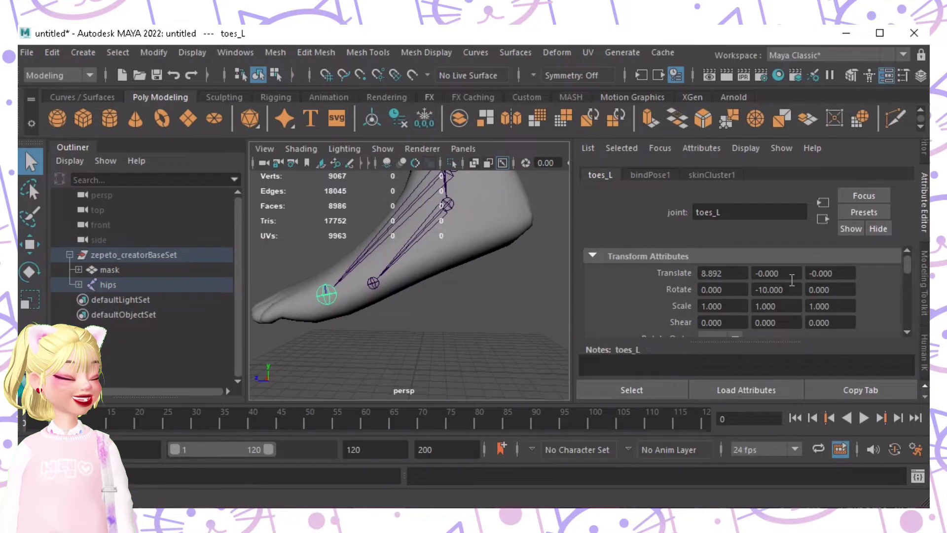
pyautogui.click(790, 290)
pyautogui.write('-20')
pyautogui.press('Return')
# Step: Set the right toes joint's Rotate Y to -20
pyautogui.keyDown('alt'); pyautogui.moveTo(408, 334); pyautogui.dragTo(320, 286); pyautogui.keyUp('alt')
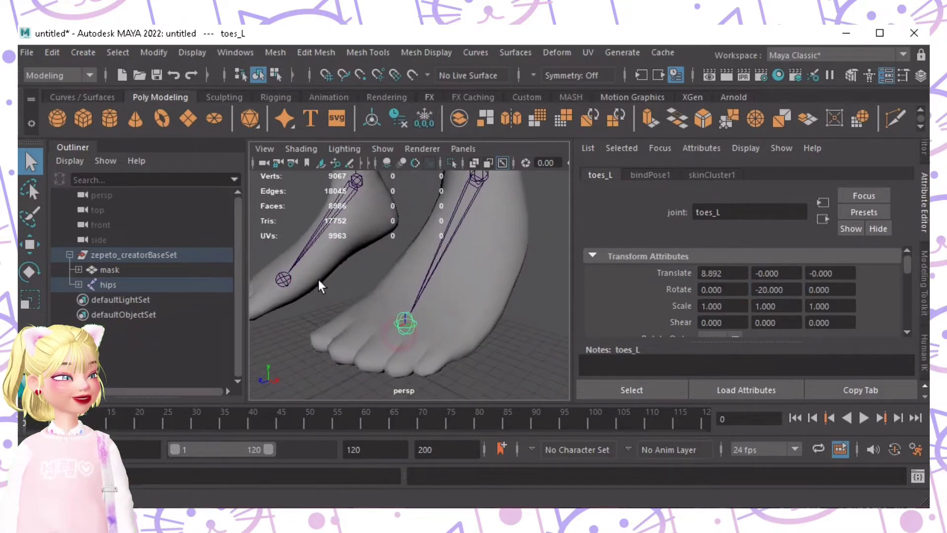
pyautogui.click(295, 289)
pyautogui.click(283, 279)
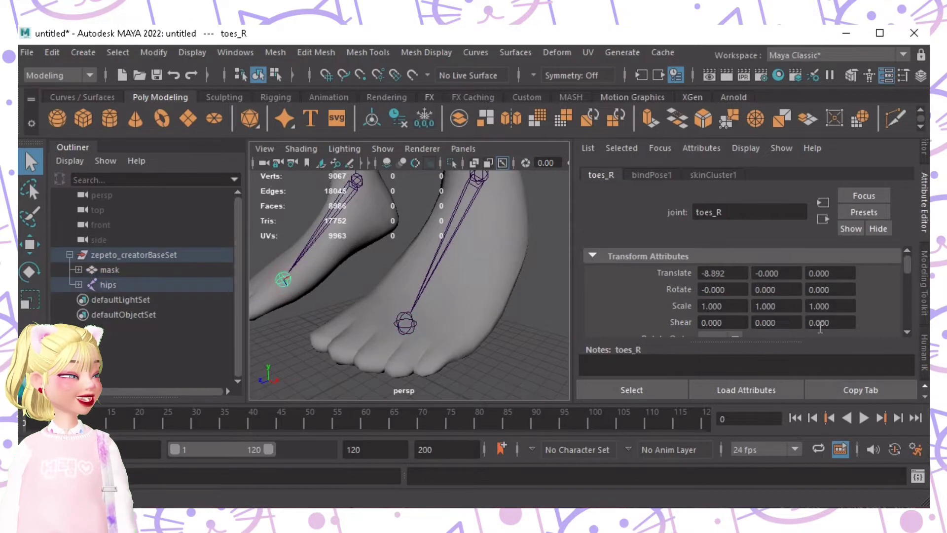
pyautogui.click(789, 290)
pyautogui.write('-')
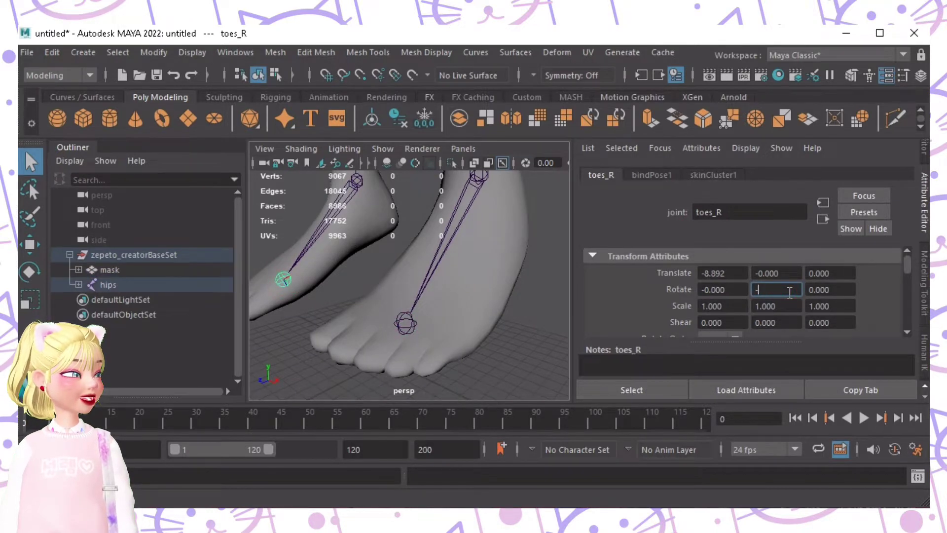
pyautogui.write('20')
pyautogui.press('Return')
# Step: Review the posed feet and the transform values of the hips and left foot joints
pyautogui.keyDown('alt'); pyautogui.moveTo(482, 280); pyautogui.dragTo(525, 278); pyautogui.keyUp('alt')
pyautogui.scroll(-4, 395, 294)
pyautogui.keyDown('alt'); pyautogui.moveTo(394, 294); pyautogui.dragTo(461, 294); pyautogui.keyUp('alt')
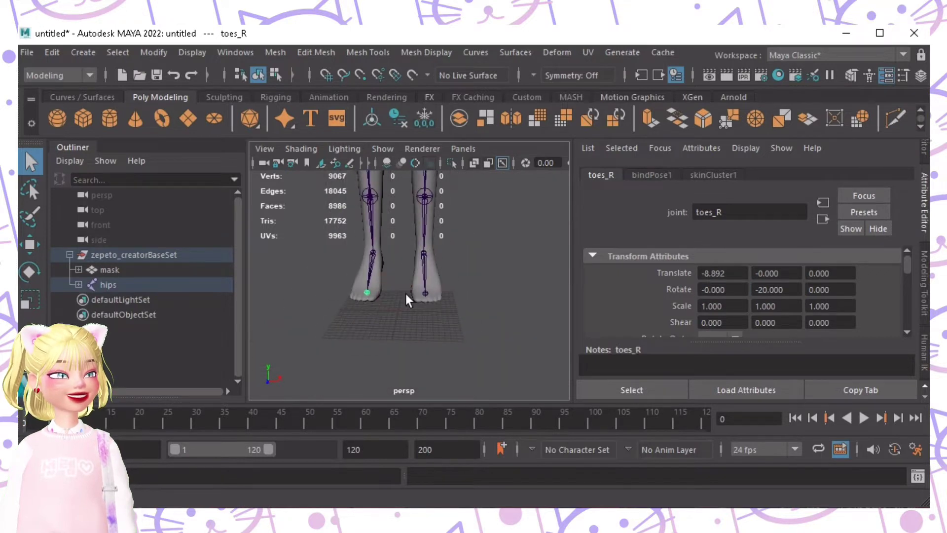
pyautogui.click(126, 271)
pyautogui.click(125, 283)
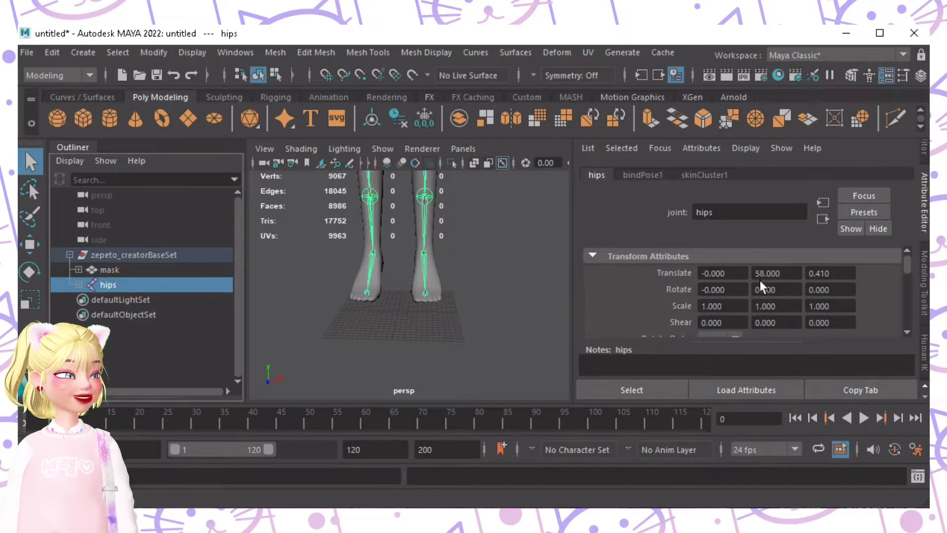
pyautogui.click(425, 254)
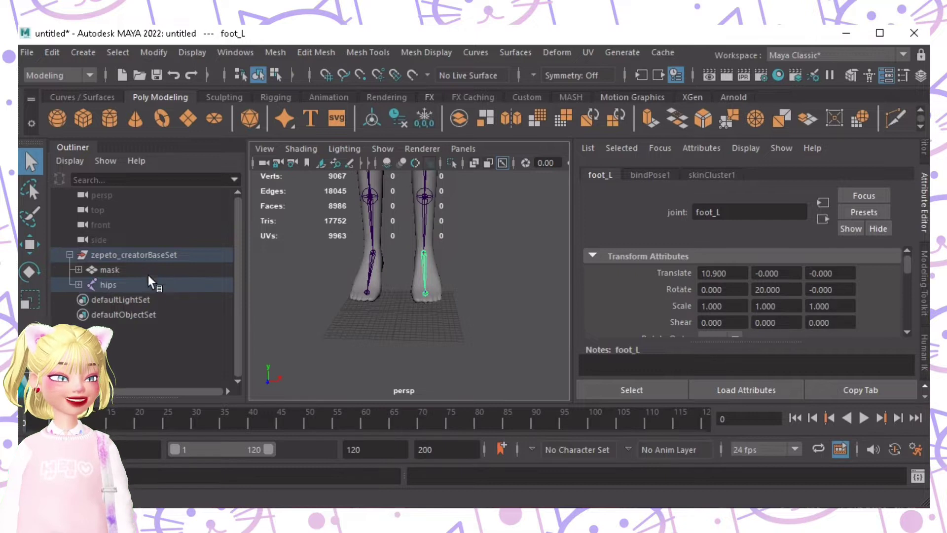
# Step: Delete the construction history of the mask mesh and remove the hips joint with its skeleton
pyautogui.click(129, 268)
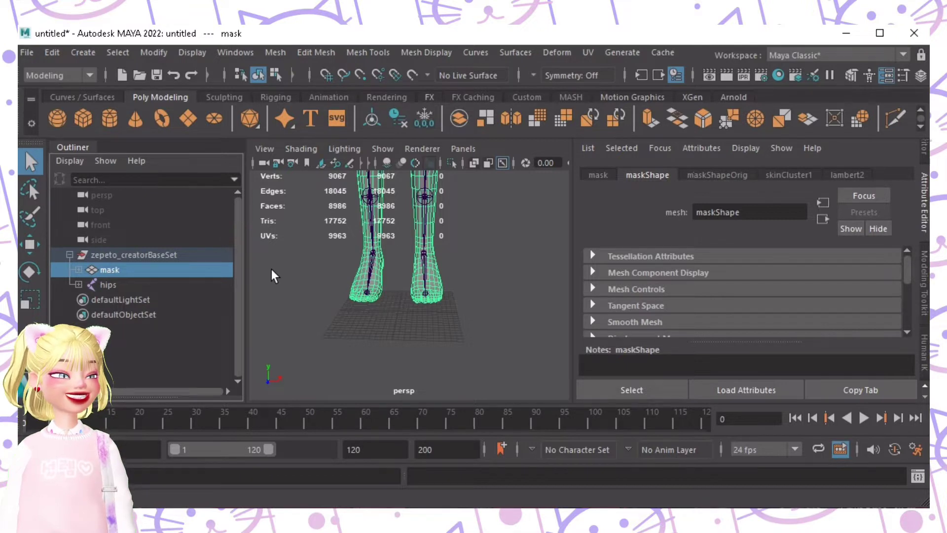
pyautogui.hotkey('alt', 'shift', 'd')
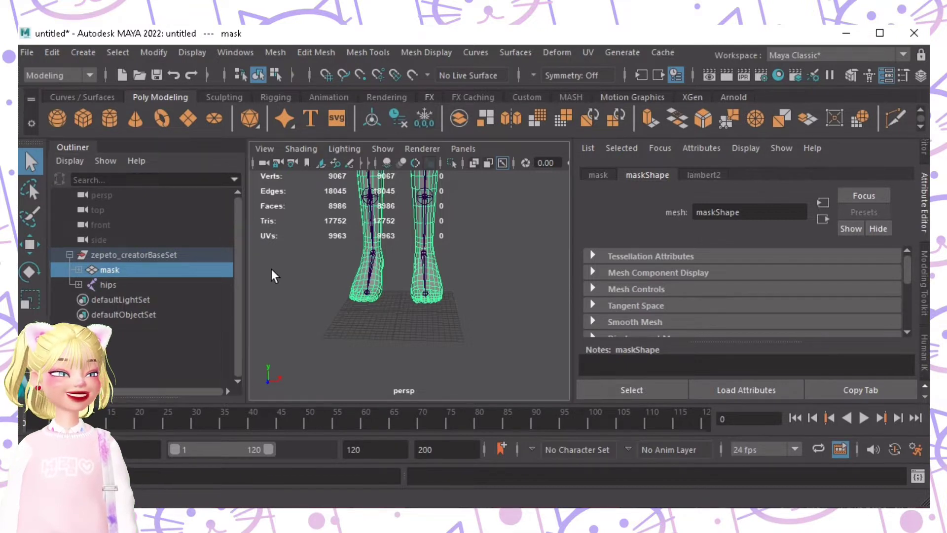
pyautogui.moveTo(104, 298); pyautogui.dragTo(111, 286, button='middle')
pyautogui.click(111, 286)
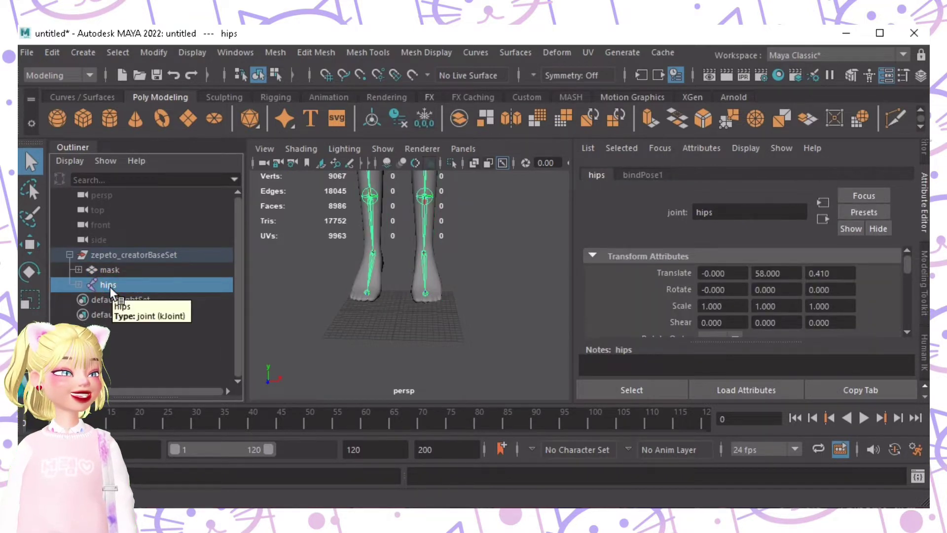
pyautogui.press('Delete')
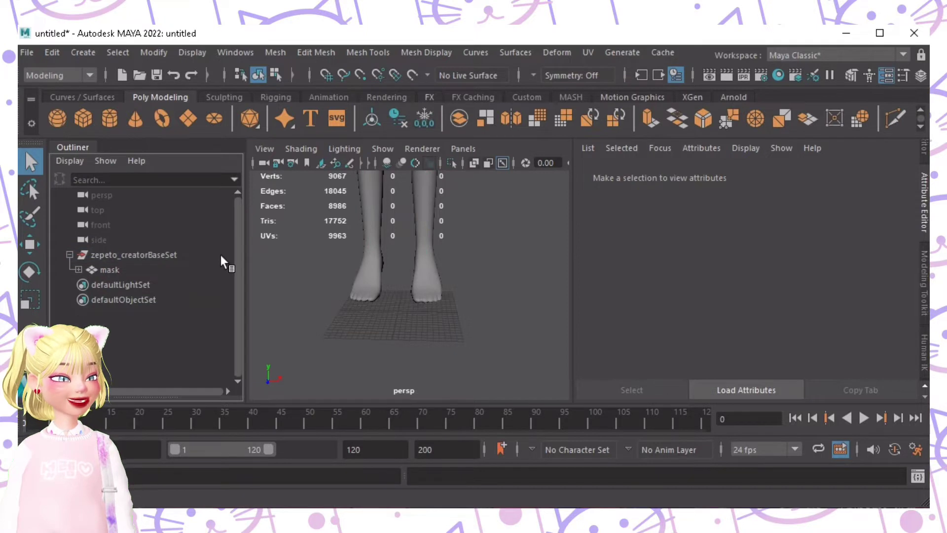
# Step: Move the mask mesh out of the zepeto_creatorBaseSet group and delete the emptied group
pyautogui.moveTo(100, 270); pyautogui.dragTo(90, 249, button='middle')
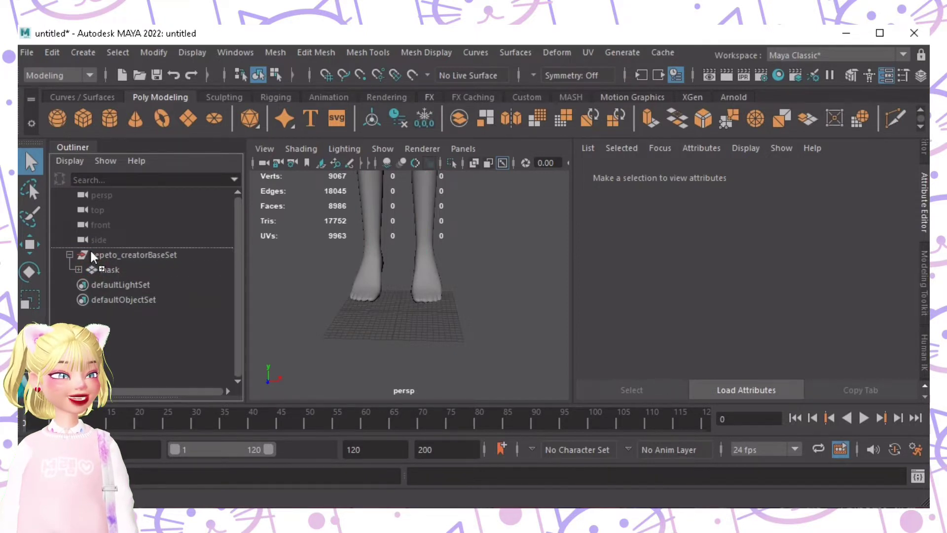
pyautogui.click(119, 256)
pyautogui.click(144, 269)
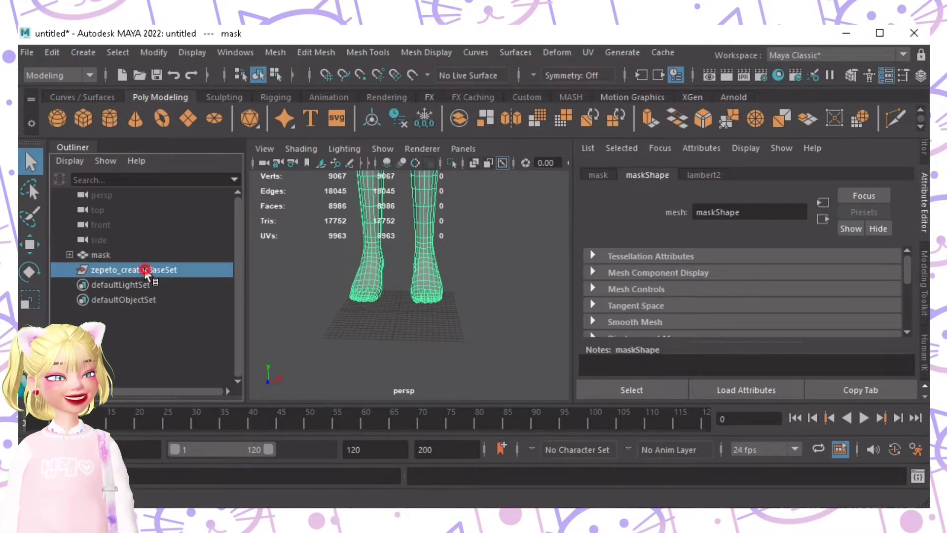
pyautogui.press('Delete')
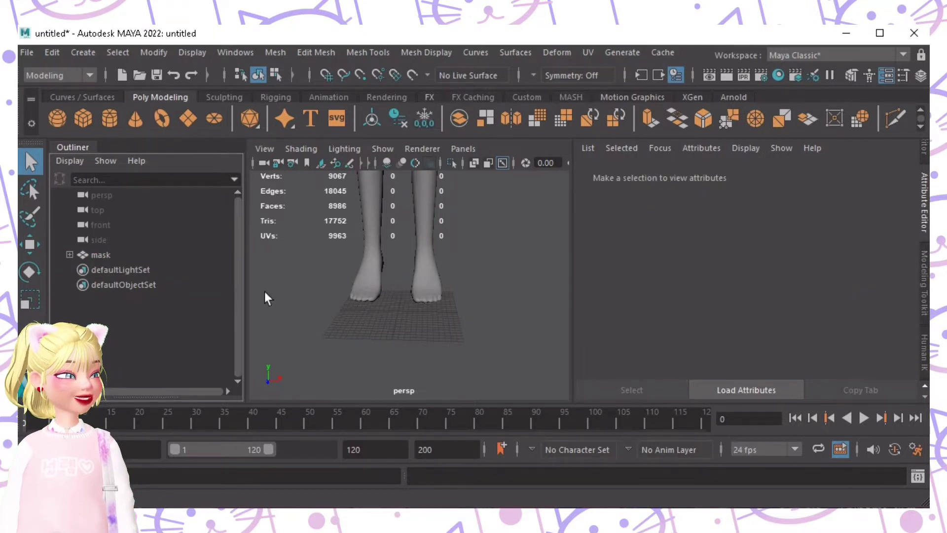
# Step: Duplicate the mask mesh and hide the copy, keeping the original in view
pyautogui.keyDown('alt'); pyautogui.moveTo(438, 249); pyautogui.dragTo(429, 296); pyautogui.keyUp('alt')
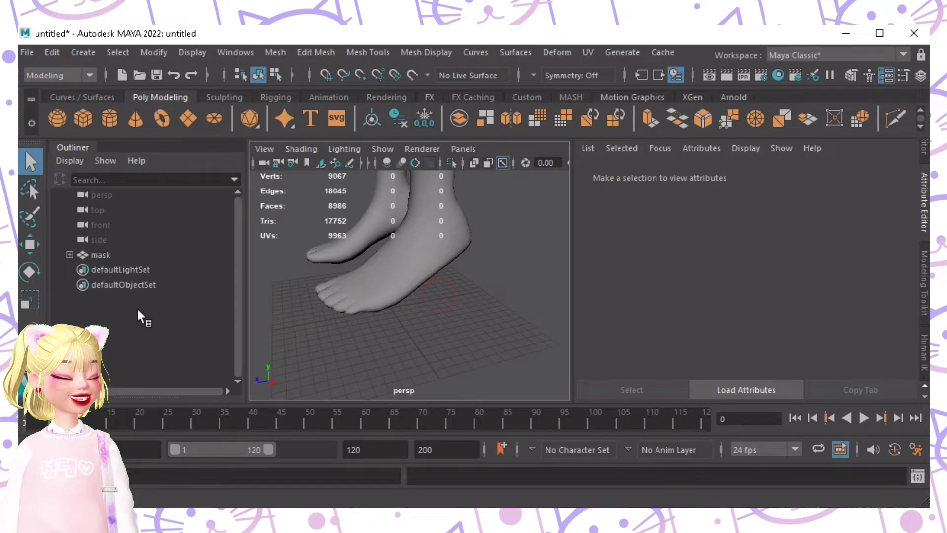
pyautogui.click(120, 254)
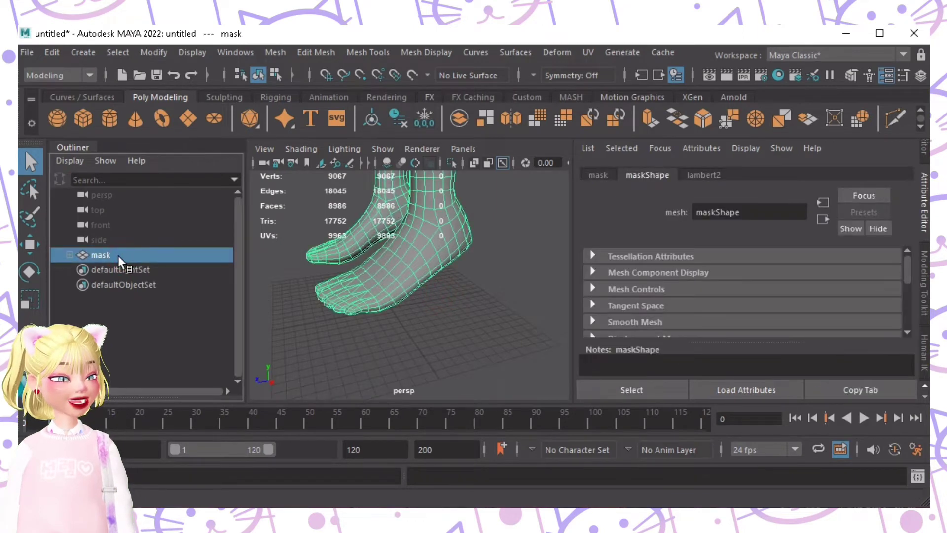
pyautogui.hotkey('ctrl', 'd')
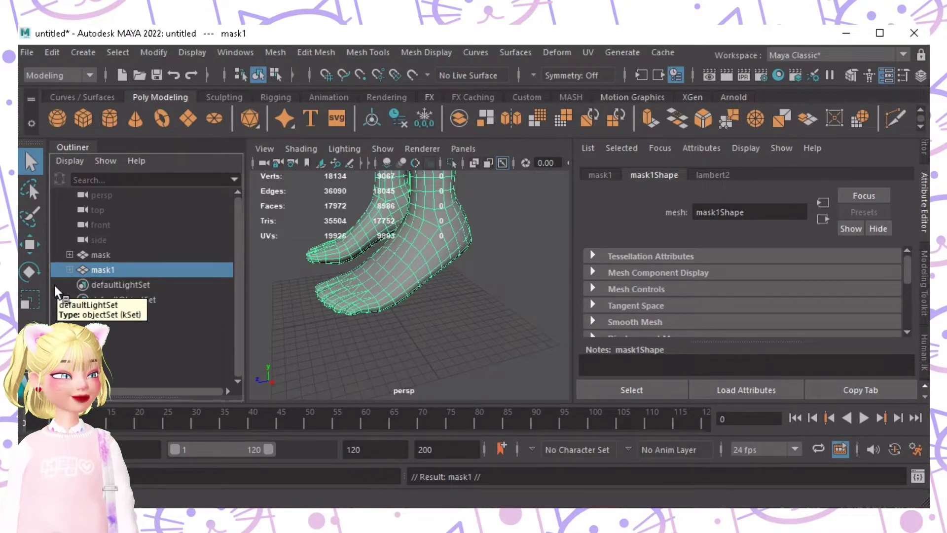
pyautogui.hotkey('shift', 'h')
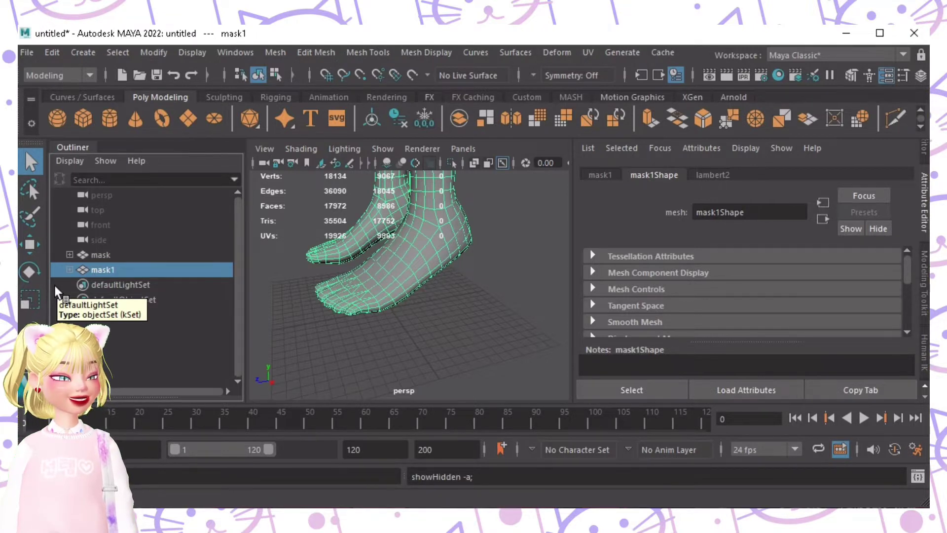
pyautogui.hotkey('ctrl', 'h')
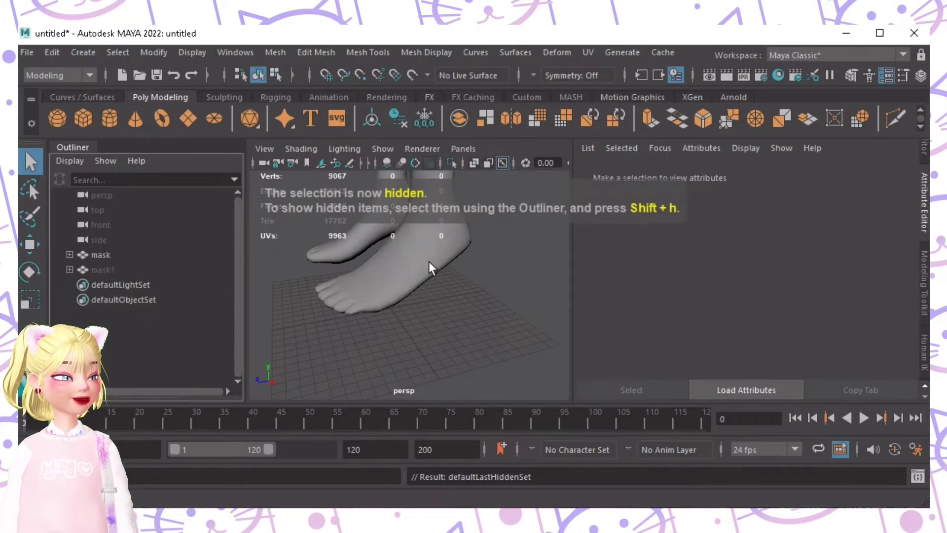
# Step: Create a polygon plane at the origin and scale it up evenly so it extends well beyond both feet
pyautogui.keyDown('alt'); pyautogui.moveTo(381, 276); pyautogui.dragTo(520, 292); pyautogui.keyUp('alt')
pyautogui.keyDown('alt'); pyautogui.moveTo(516, 296); pyautogui.dragTo(341, 294, button='right'); pyautogui.keyUp('alt')
pyautogui.keyDown('alt'); pyautogui.moveTo(340, 294); pyautogui.dragTo(297, 261); pyautogui.keyUp('alt')
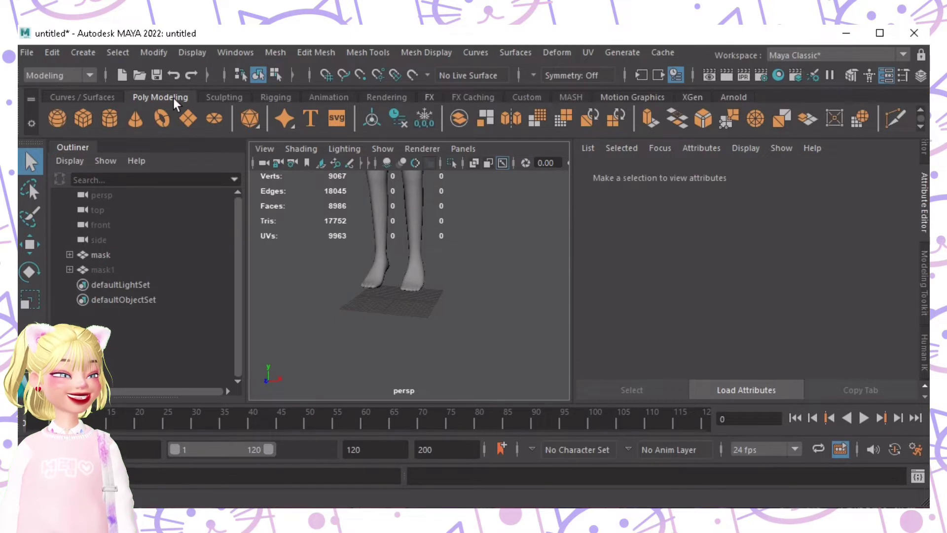
pyautogui.click(191, 120)
pyautogui.click(419, 267)
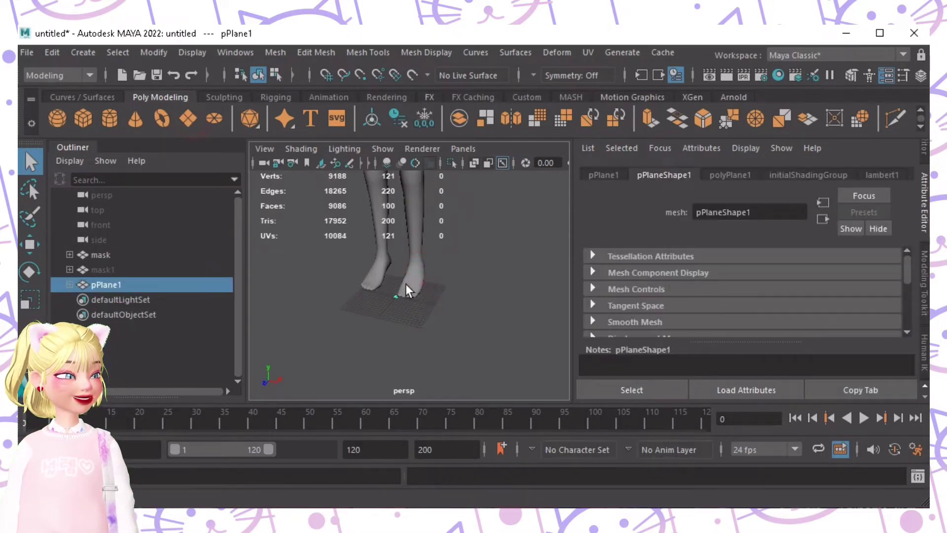
pyautogui.press('r')
pyautogui.moveTo(397, 298); pyautogui.dragTo(587, 326)
pyautogui.keyDown('alt'); pyautogui.moveTo(425, 333); pyautogui.dragTo(474, 291); pyautogui.keyUp('alt')
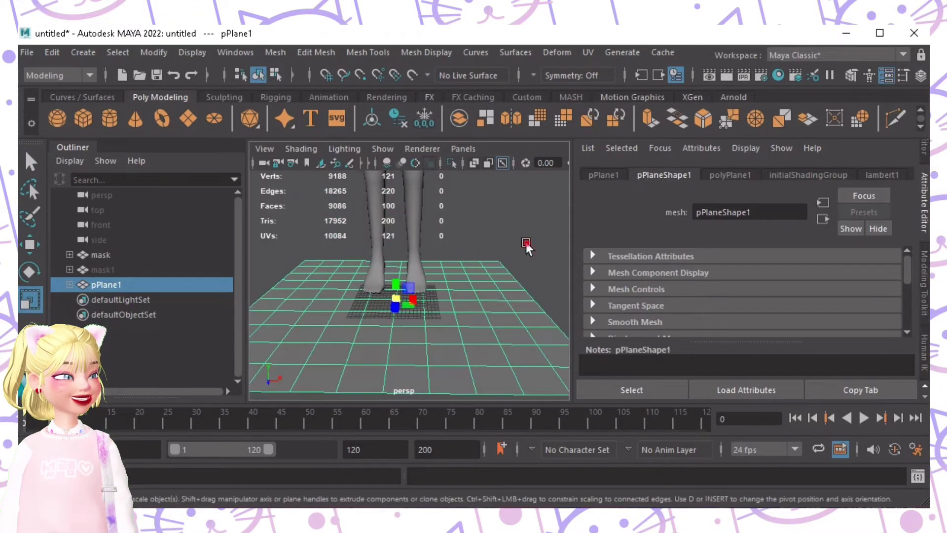
pyautogui.click(526, 243)
# Step: Select the ring of faces around each calf of the mask mesh and delete both rings
pyautogui.click(414, 225)
pyautogui.keyDown('alt'); pyautogui.moveTo(457, 222); pyautogui.dragTo(362, 233, button='right'); pyautogui.keyUp('alt')
pyautogui.keyDown('alt'); pyautogui.moveTo(364, 232); pyautogui.dragTo(367, 250); pyautogui.keyUp('alt')
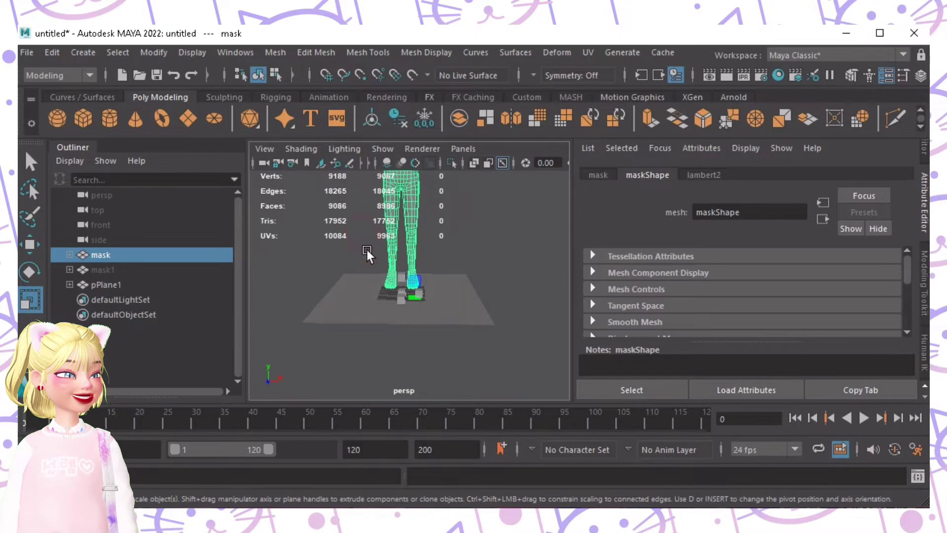
pyautogui.keyDown('alt'); pyautogui.moveTo(377, 286); pyautogui.dragTo(495, 286, button='right'); pyautogui.keyUp('alt')
pyautogui.keyDown('alt'); pyautogui.moveTo(484, 283); pyautogui.dragTo(468, 256); pyautogui.keyUp('alt')
pyautogui.keyDown('alt'); pyautogui.moveTo(472, 259); pyautogui.dragTo(511, 265, button='right'); pyautogui.keyUp('alt')
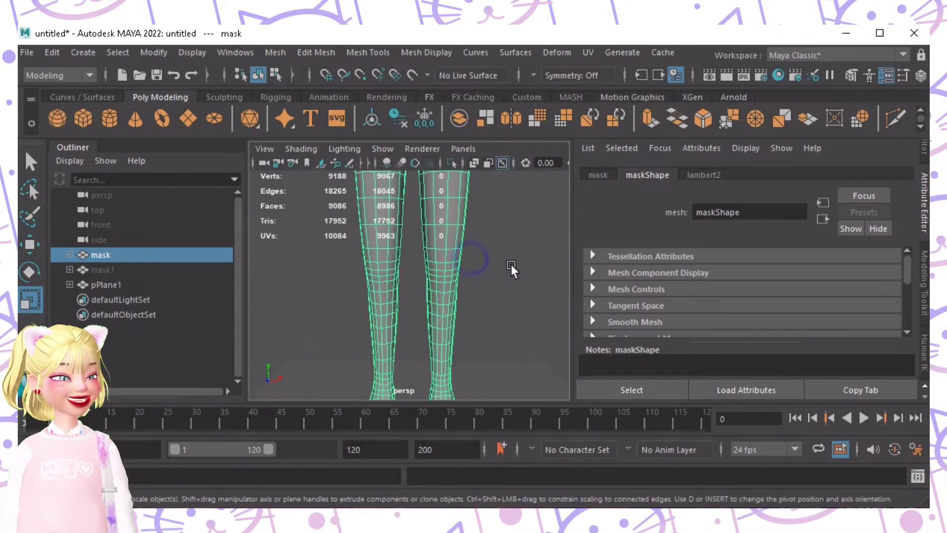
pyautogui.press('F11')
pyautogui.press('q')
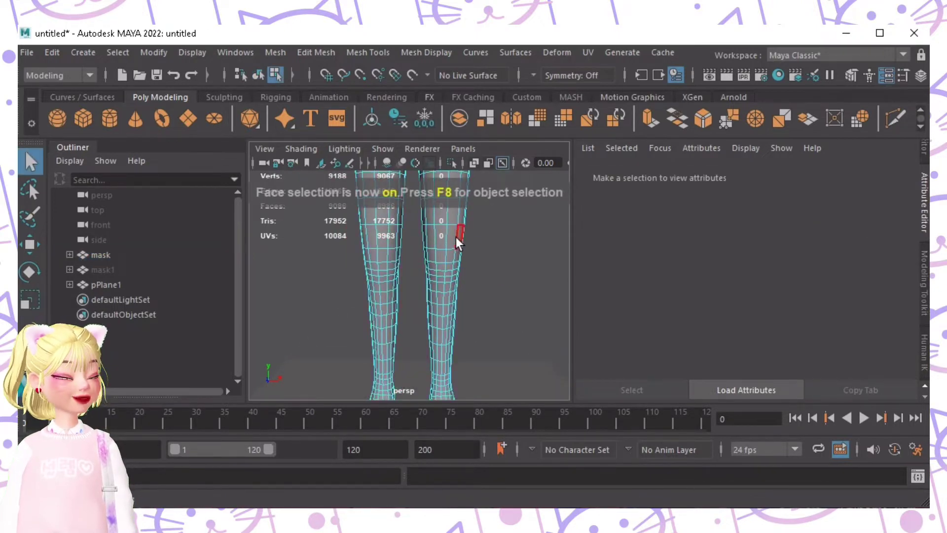
pyautogui.keyDown('alt'); pyautogui.moveTo(434, 277); pyautogui.dragTo(437, 271); pyautogui.keyUp('alt')
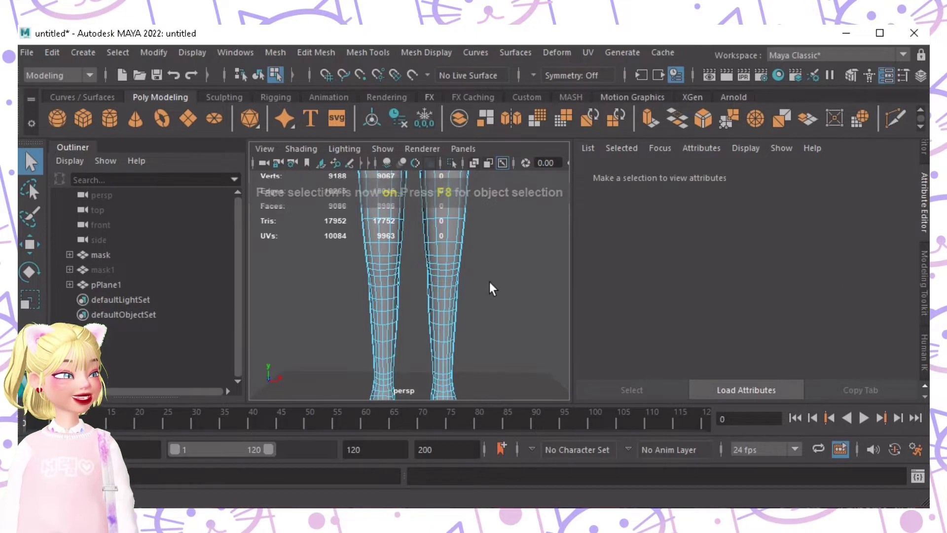
pyautogui.click(447, 292)
pyautogui.doubleClick(447, 292)
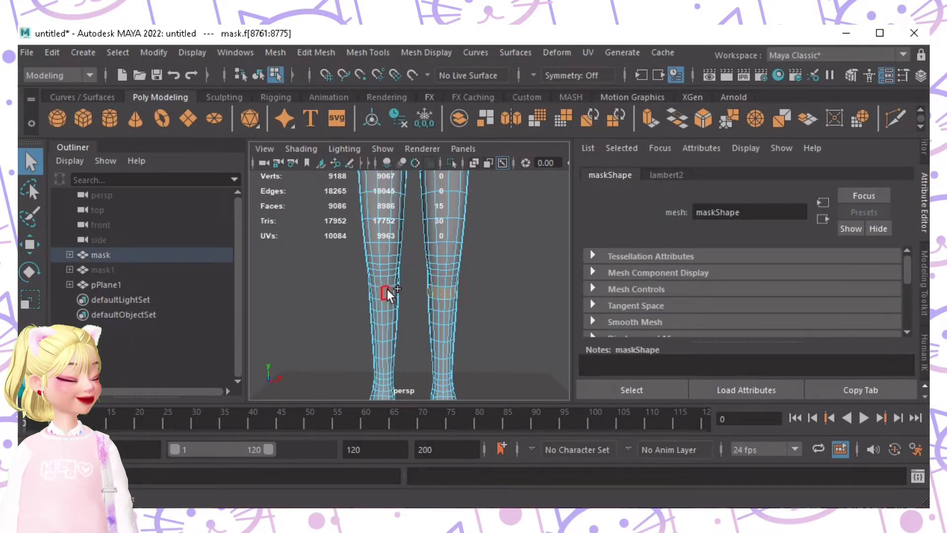
pyautogui.press('Delete')
# Step: Delete all body and head faces above the calf gaps, keeping only the lower legs and feet
pyautogui.doubleClick(431, 249)
pyautogui.scroll(-10, 422, 250)
pyautogui.scroll(4, 420, 252)
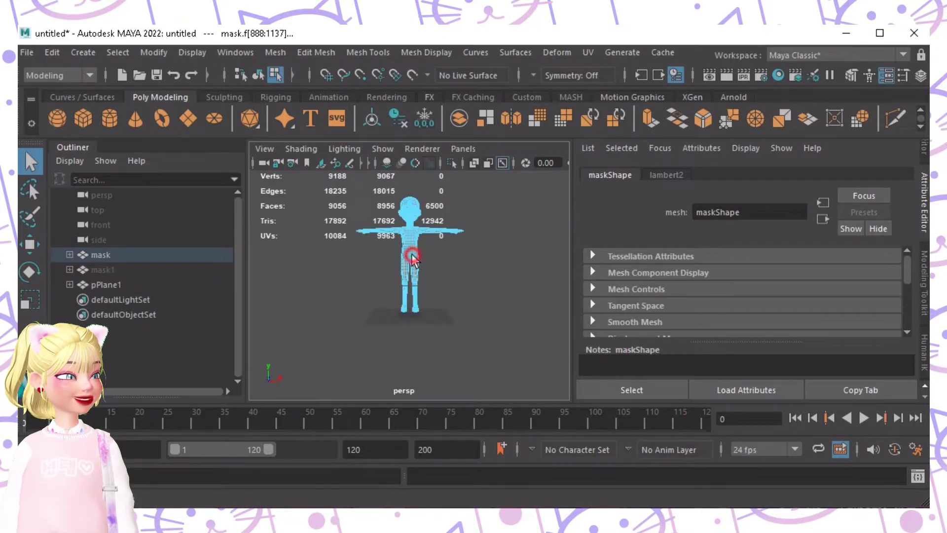
pyautogui.press('Delete')
pyautogui.moveTo(381, 188); pyautogui.dragTo(464, 246)
pyautogui.press('Delete')
pyautogui.scroll(5, 409, 306)
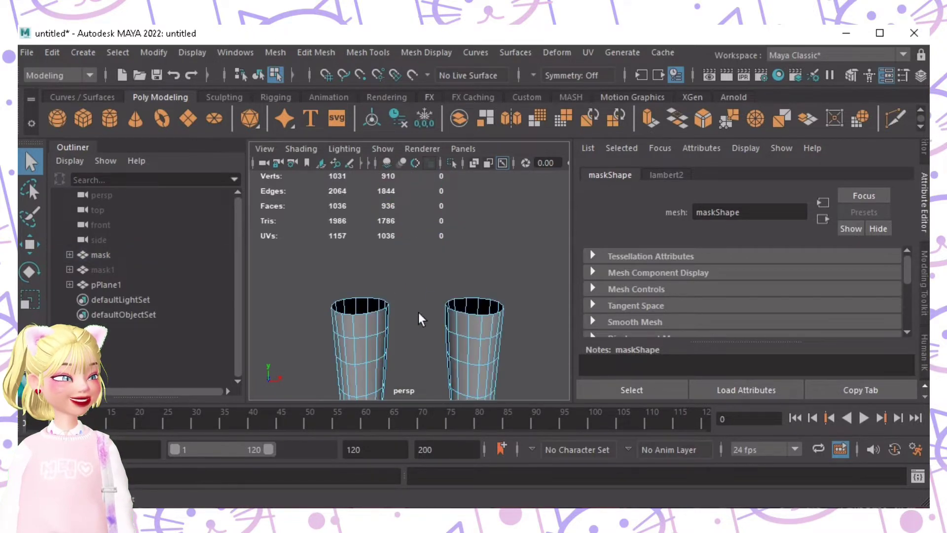
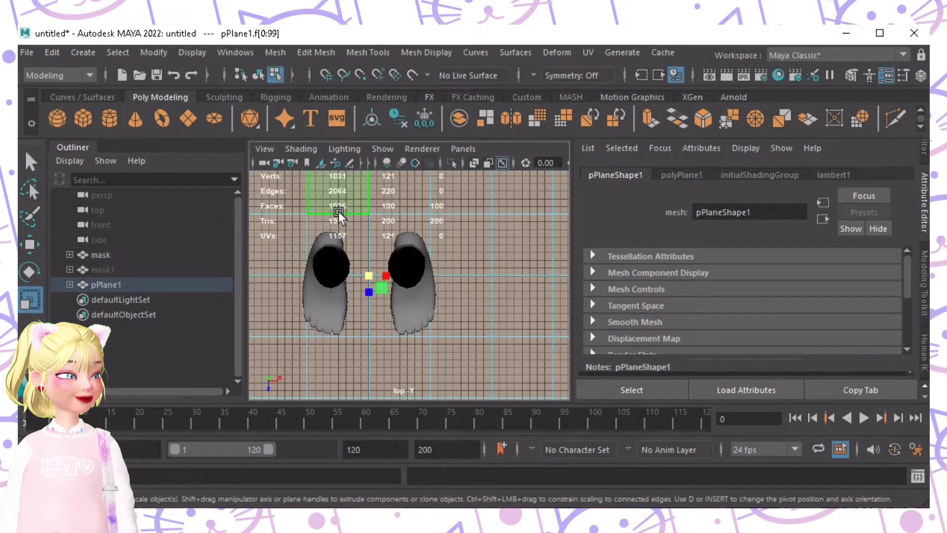
# Step: Scale the plane's faces down evenly in the top view until the plane closely surrounds both feet
pyautogui.moveTo(369, 276); pyautogui.dragTo(62, 305)
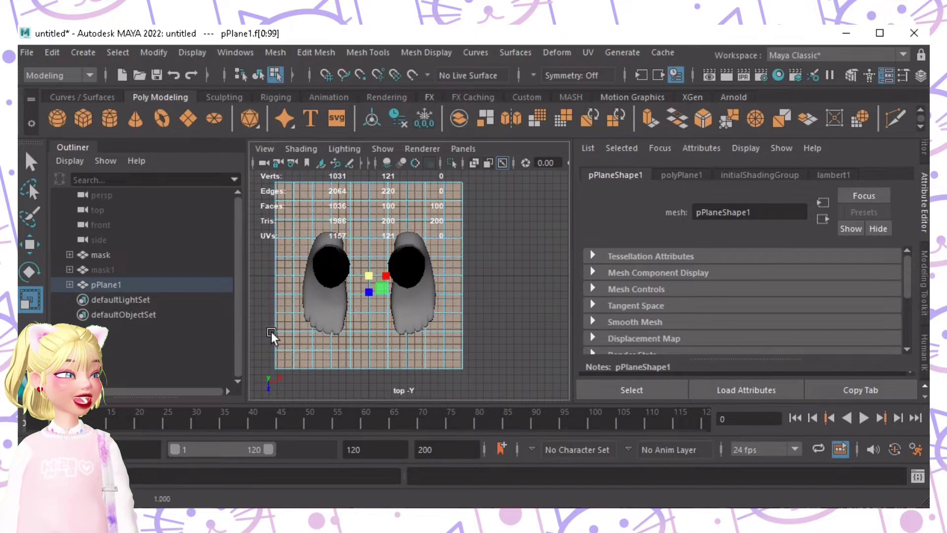
pyautogui.click(528, 311)
# Step: Start a Multi-Cut line on the plane at the left foot's heel and trace its outer edge past the ankle
pyautogui.scroll(8, 411, 285)
pyautogui.keyDown('alt'); pyautogui.moveTo(451, 229); pyautogui.dragTo(421, 282, button='middle'); pyautogui.keyUp('alt')
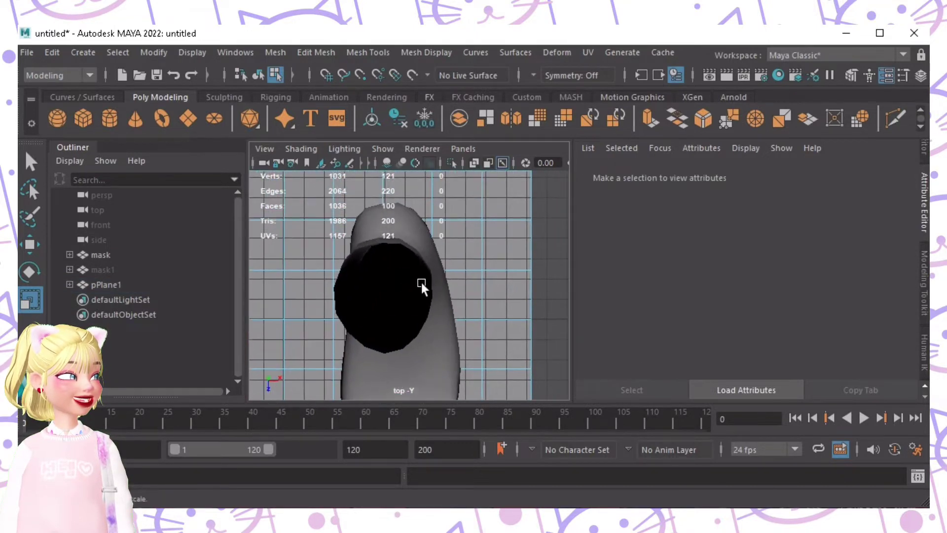
pyautogui.keyDown('alt'); pyautogui.moveTo(421, 282); pyautogui.dragTo(507, 297, button='right'); pyautogui.keyUp('alt')
pyautogui.keyDown('alt'); pyautogui.moveTo(507, 297); pyautogui.dragTo(489, 333, button='middle'); pyautogui.keyUp('alt')
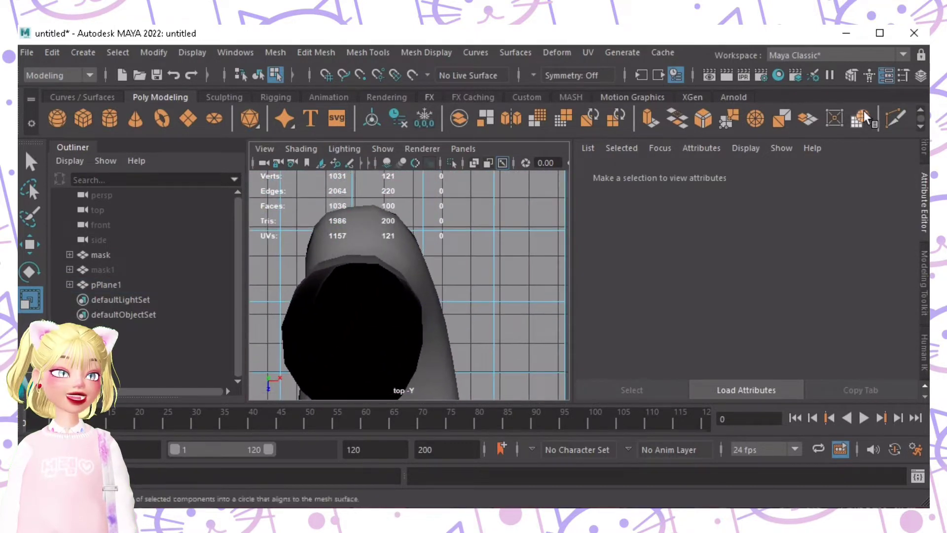
pyautogui.click(894, 120)
pyautogui.press('BackSpace')
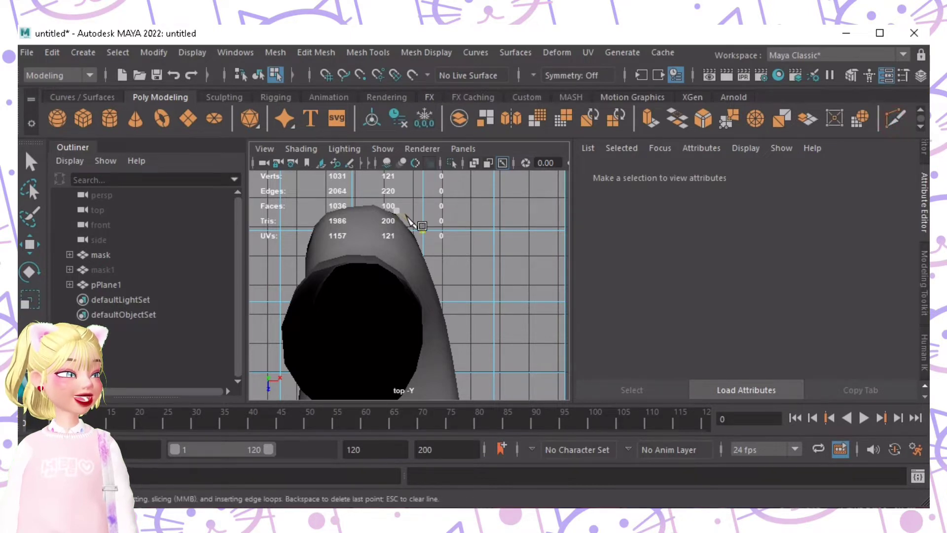
pyautogui.click(410, 229)
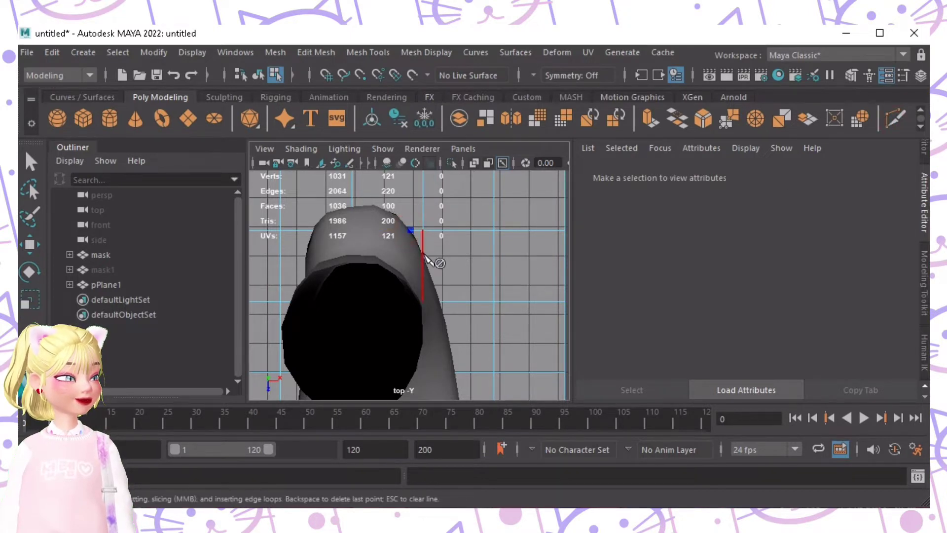
pyautogui.click(424, 257)
pyautogui.keyDown('alt'); pyautogui.moveTo(434, 262); pyautogui.dragTo(421, 195, button='middle'); pyautogui.keyUp('alt')
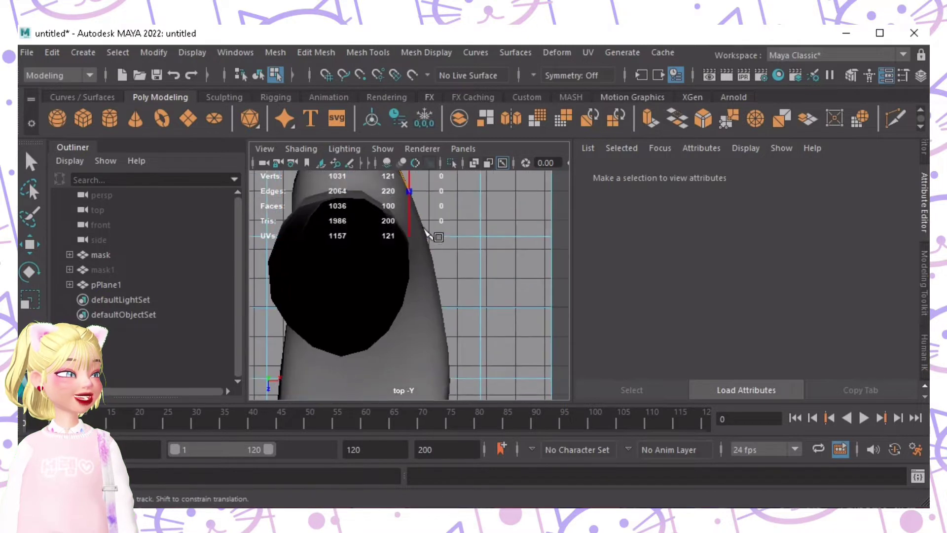
pyautogui.click(430, 234)
pyautogui.keyDown('alt'); pyautogui.moveTo(456, 255); pyautogui.dragTo(452, 199, button='middle'); pyautogui.keyUp('alt')
pyautogui.click(441, 248)
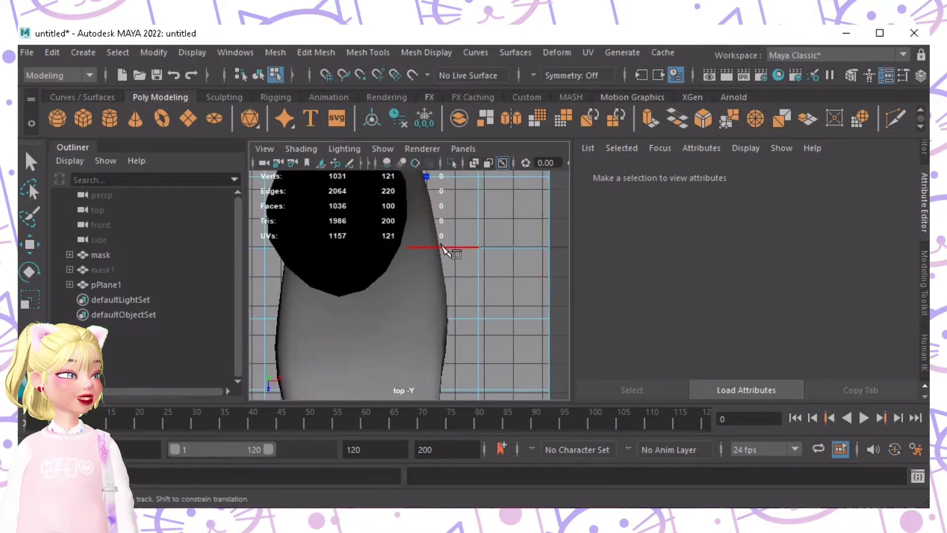
# Step: Continue the Multi-Cut line along the outer edge of the left foot down to the little toe
pyautogui.click(452, 296)
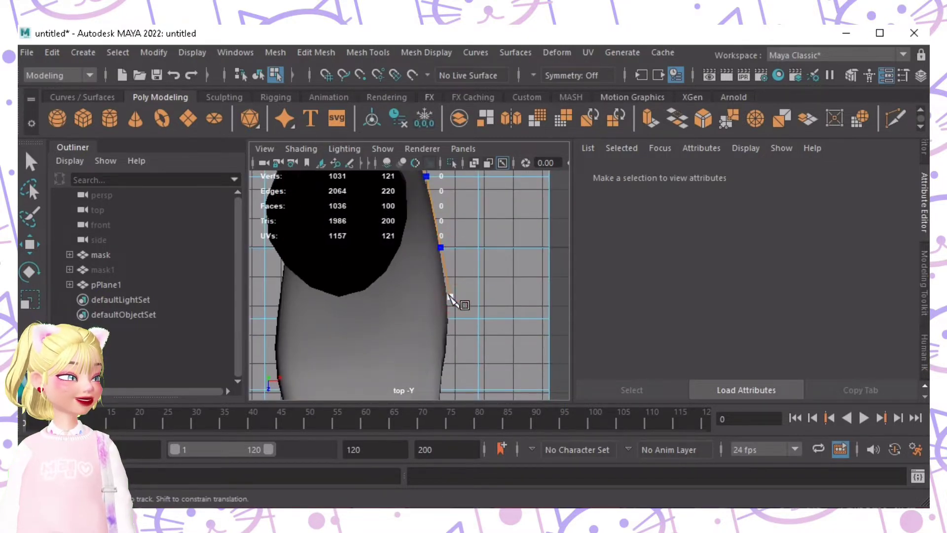
pyautogui.keyDown('alt'); pyautogui.moveTo(452, 298); pyautogui.dragTo(456, 257, button='middle'); pyautogui.keyUp('alt')
pyautogui.click(453, 301)
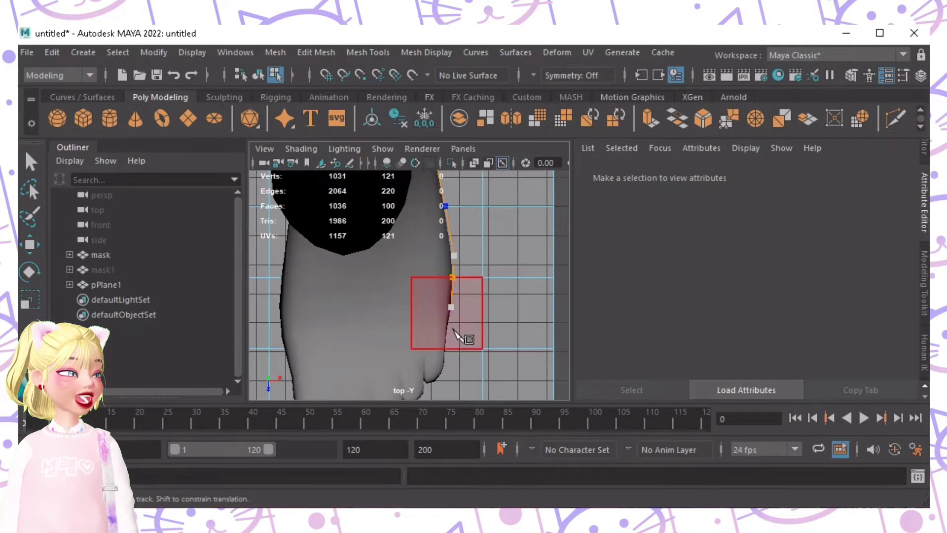
pyautogui.click(448, 349)
pyautogui.keyDown('alt'); pyautogui.moveTo(450, 354); pyautogui.dragTo(468, 295, button='middle'); pyautogui.keyUp('alt')
pyautogui.click(456, 312)
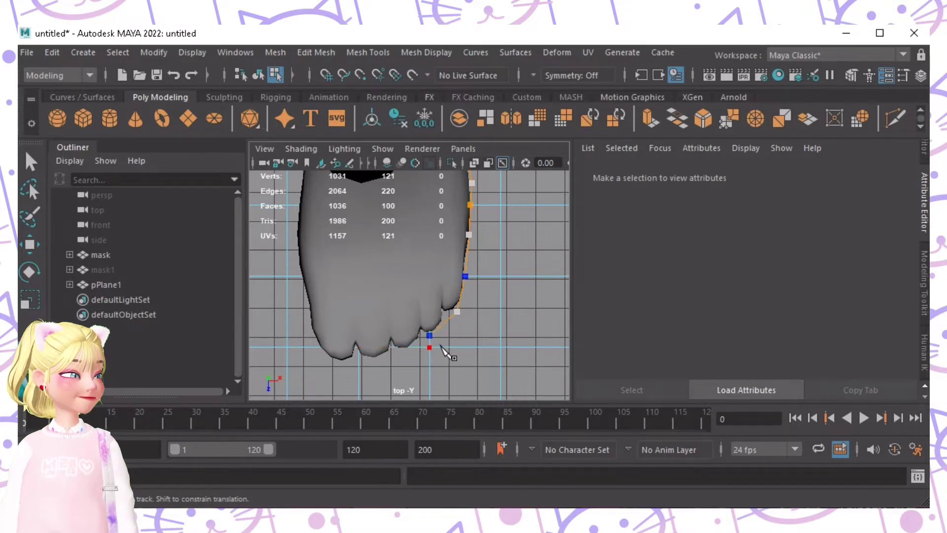
# Step: Continue the Multi-Cut line around the left foot's toe tips to the inner side of the big toe
pyautogui.keyDown('alt'); pyautogui.moveTo(441, 339); pyautogui.dragTo(454, 302, button='middle'); pyautogui.keyUp('alt')
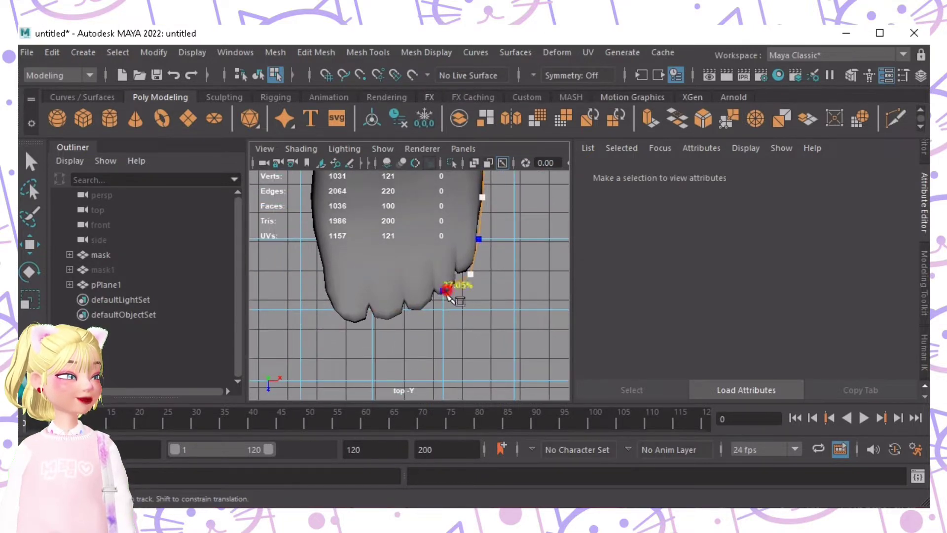
pyautogui.click(443, 301)
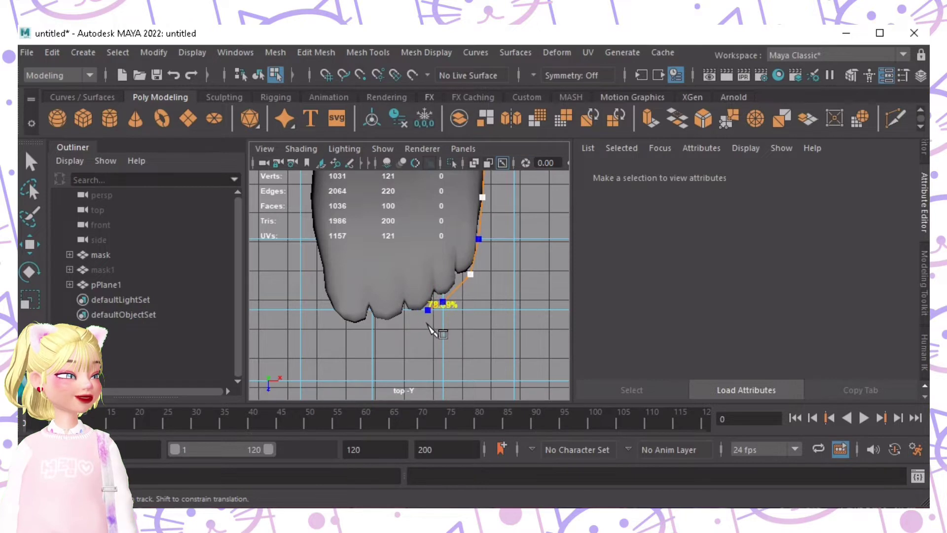
pyautogui.click(427, 324)
pyautogui.keyDown('alt'); pyautogui.moveTo(409, 316); pyautogui.dragTo(415, 287, button='middle'); pyautogui.keyUp('alt')
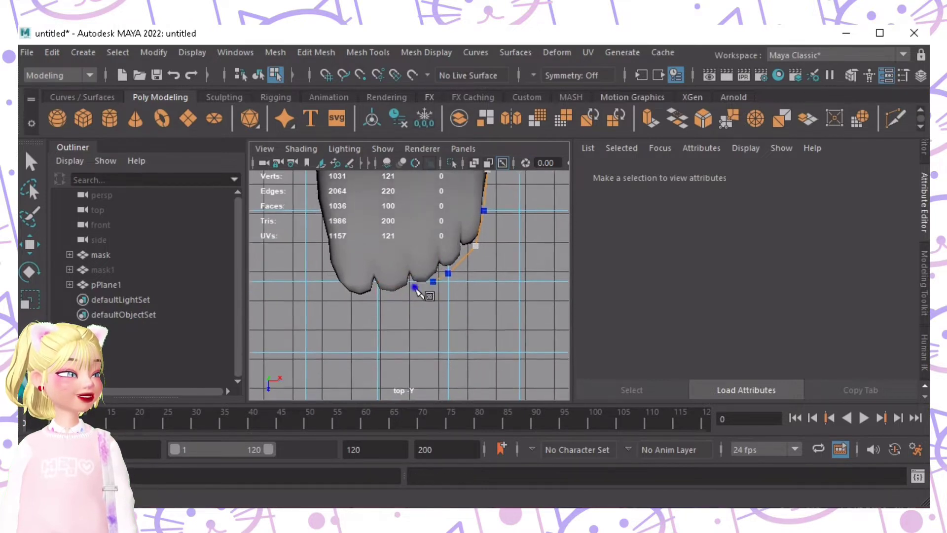
pyautogui.scroll(4, 414, 289)
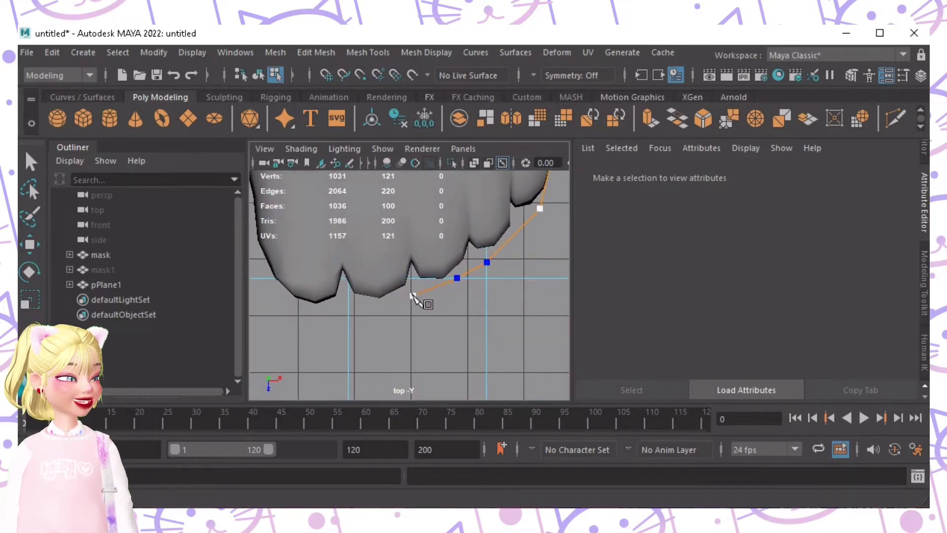
pyautogui.click(348, 306)
pyautogui.scroll(-3, 395, 305)
pyautogui.keyDown('alt'); pyautogui.moveTo(389, 300); pyautogui.dragTo(442, 316, button='middle'); pyautogui.keyUp('alt')
pyautogui.scroll(4, 422, 319)
pyautogui.click(370, 357)
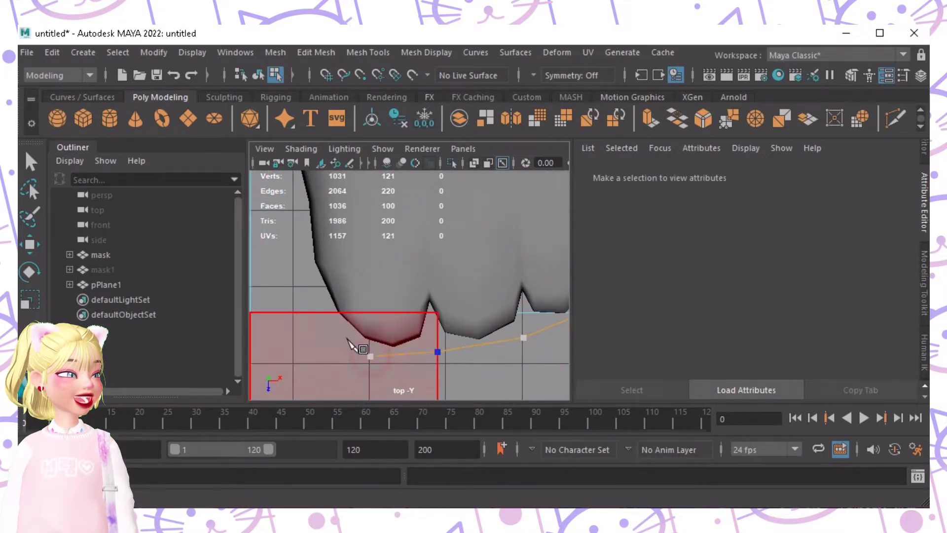
pyautogui.keyDown('ctrl'); pyautogui.keyDown('alt'); pyautogui.moveTo(348, 340); pyautogui.dragTo(452, 312); pyautogui.keyUp('alt'); pyautogui.keyUp('ctrl')
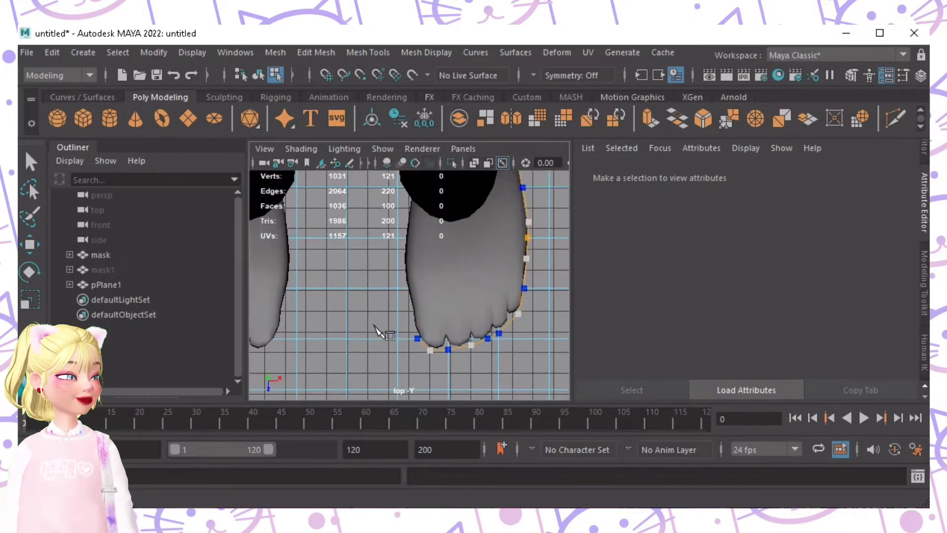
# Step: Continue the Multi-Cut line up the inner side of the left foot from the big toe to the ankle
pyautogui.hotkey('ctrl', 'z')
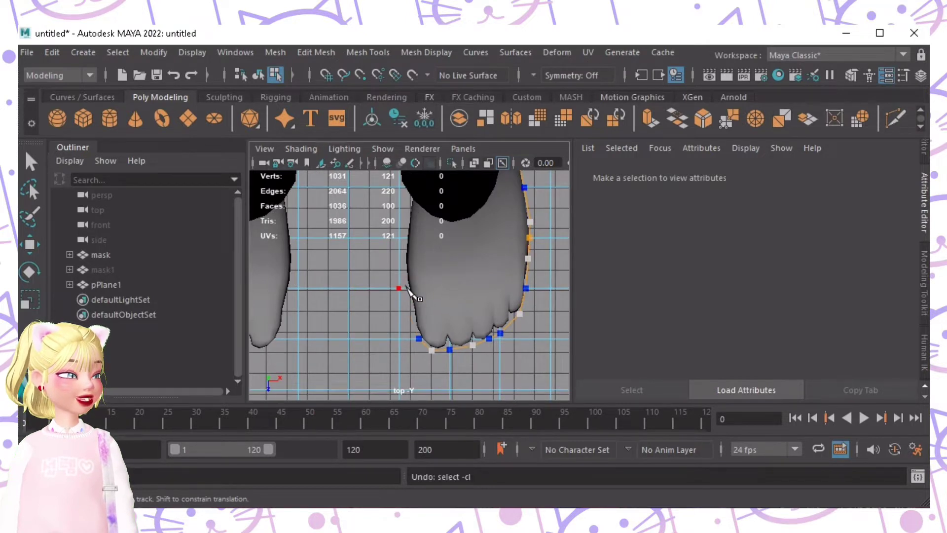
pyautogui.scroll(4, 409, 293)
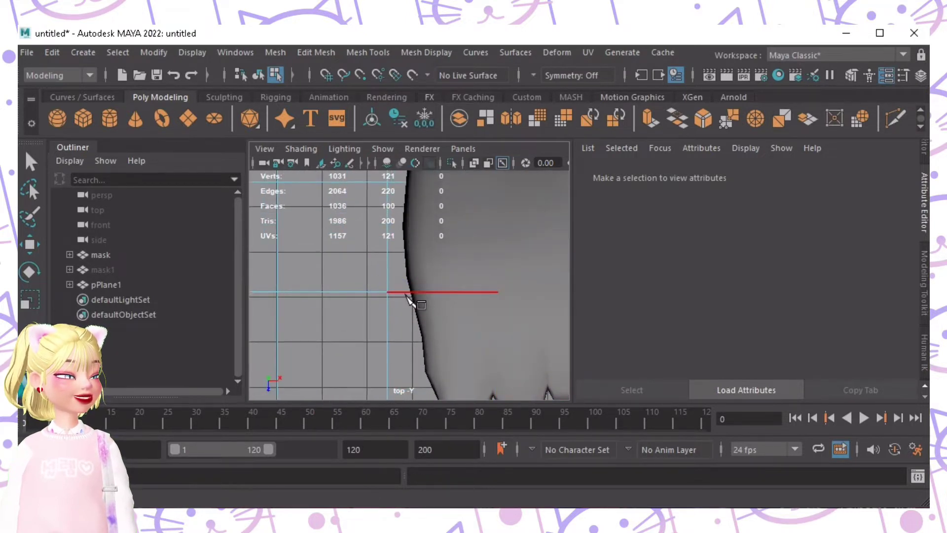
pyautogui.scroll(-4, 452, 266)
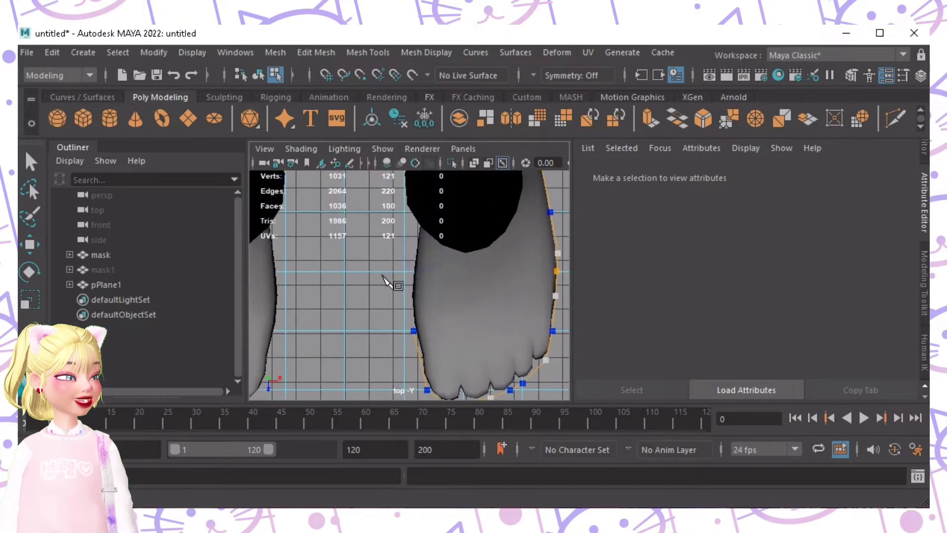
pyautogui.scroll(4, 429, 272)
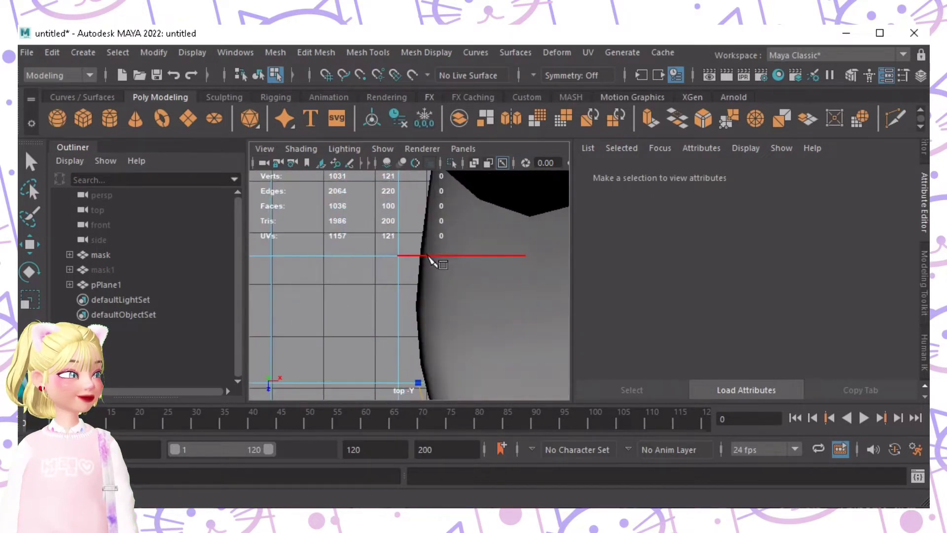
pyautogui.keyDown('alt'); pyautogui.moveTo(414, 269); pyautogui.dragTo(419, 317, button='middle'); pyautogui.keyUp('alt')
pyautogui.keyDown('alt'); pyautogui.click(394, 274); pyautogui.keyUp('alt')
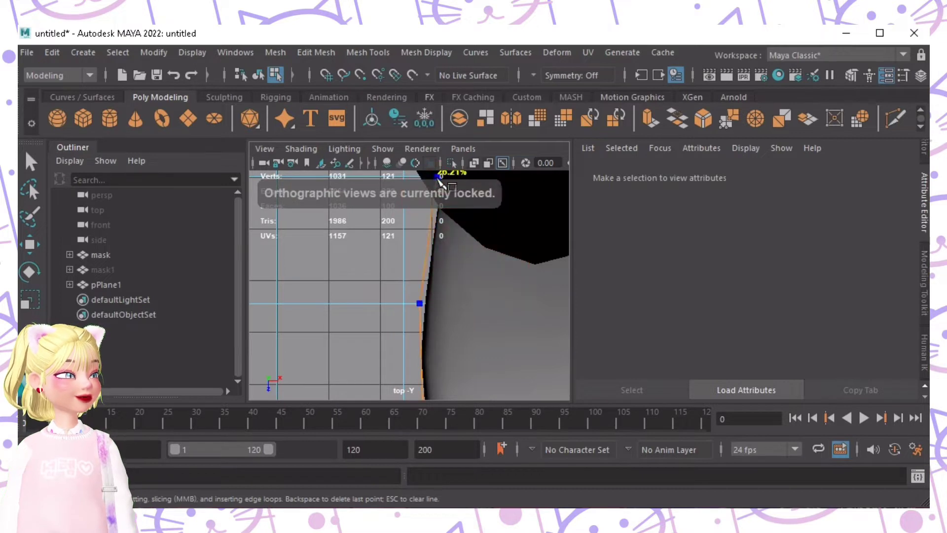
pyautogui.scroll(-4, 439, 180)
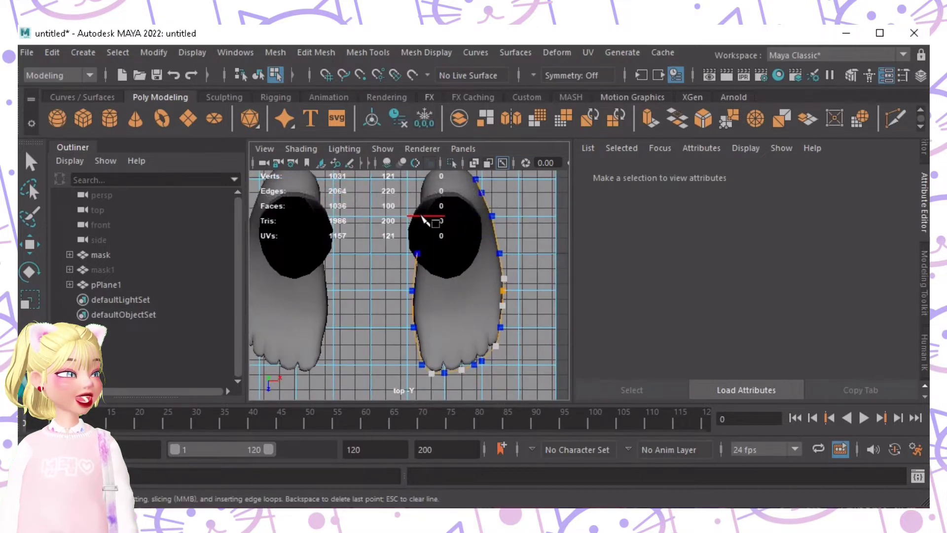
pyautogui.click(418, 217)
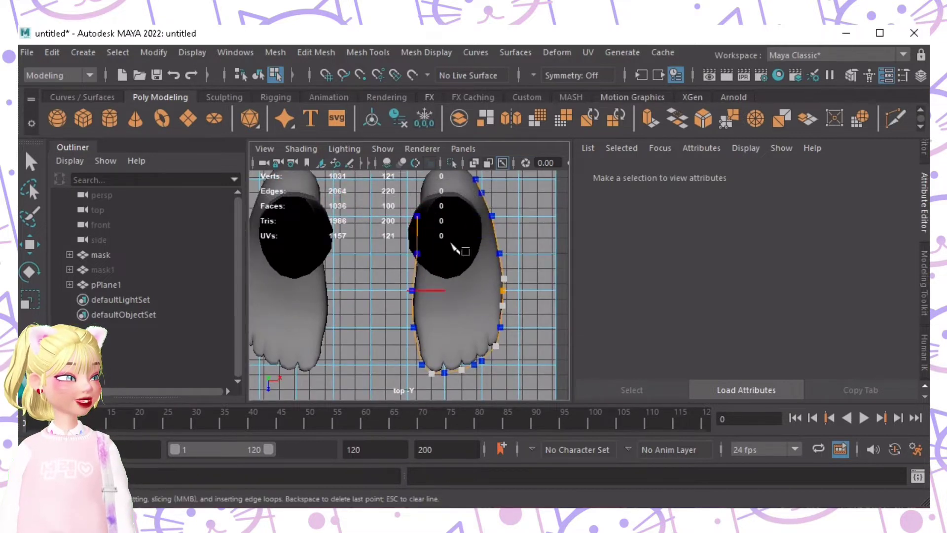
# Step: Continue the Multi-Cut line up the inner ankle and around the back of the left heel
pyautogui.keyDown('alt'); pyautogui.moveTo(445, 245); pyautogui.dragTo(423, 319, button='middle'); pyautogui.keyUp('alt')
pyautogui.keyDown('alt'); pyautogui.moveTo(423, 320); pyautogui.dragTo(548, 359, button='right'); pyautogui.keyUp('alt')
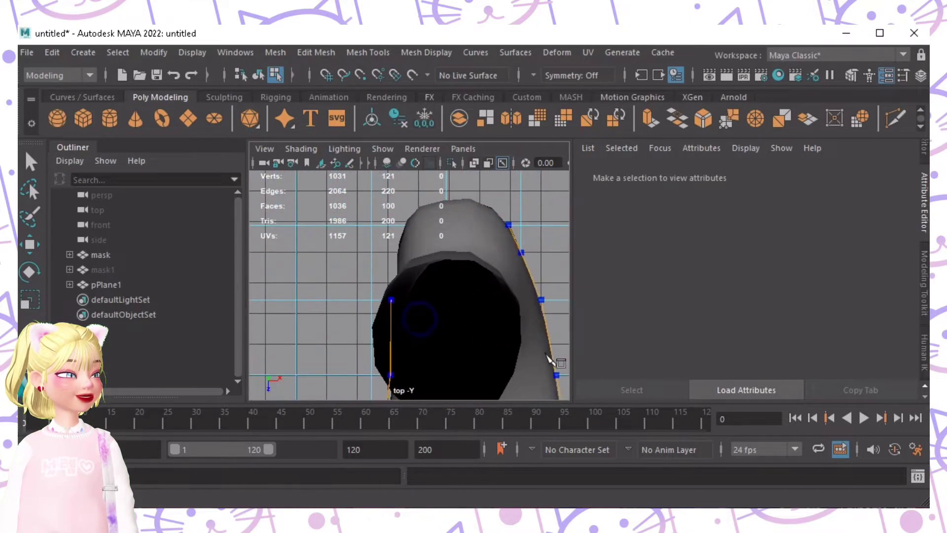
pyautogui.click(395, 226)
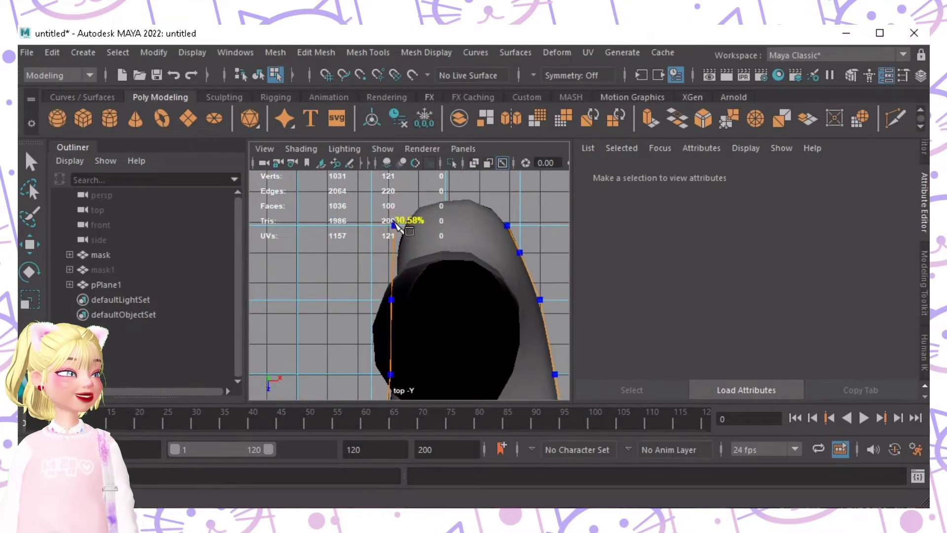
pyautogui.click(410, 195)
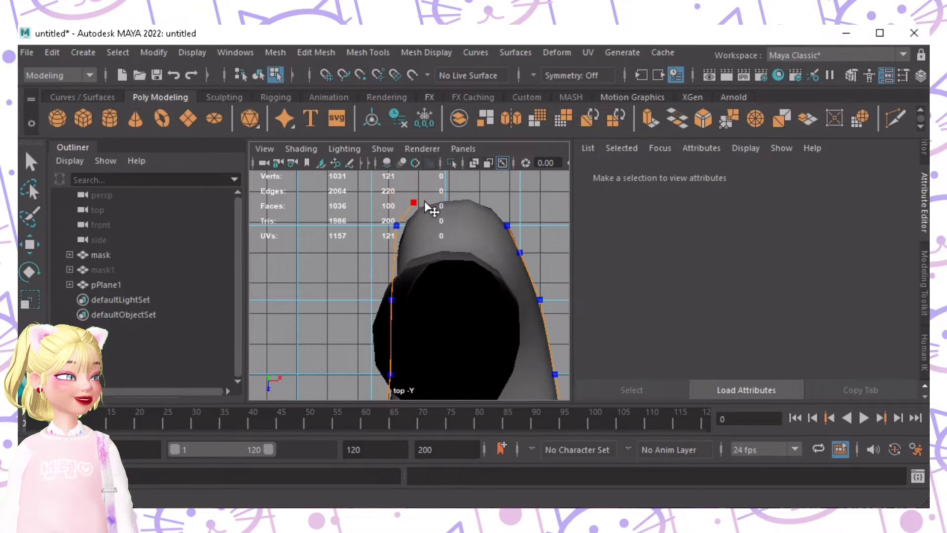
pyautogui.click(446, 194)
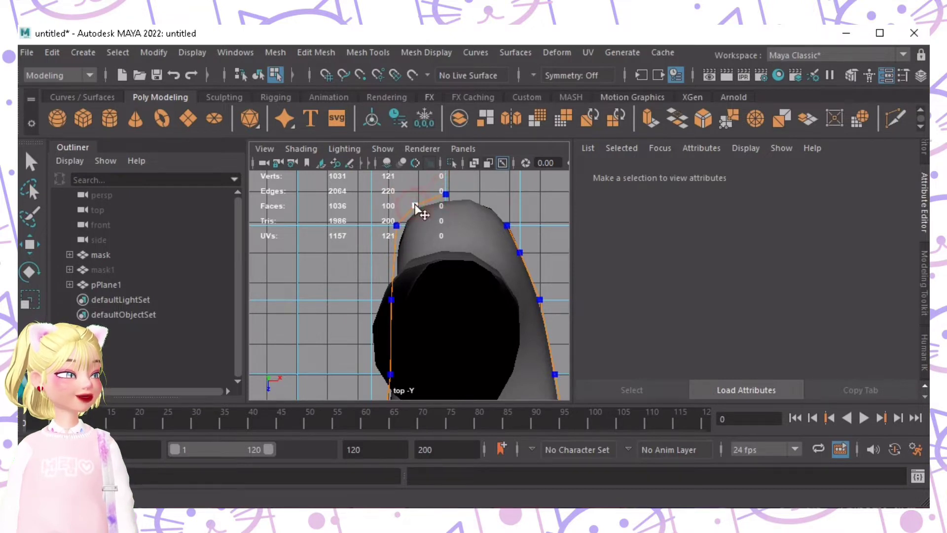
pyautogui.click(399, 225)
pyautogui.click(478, 198)
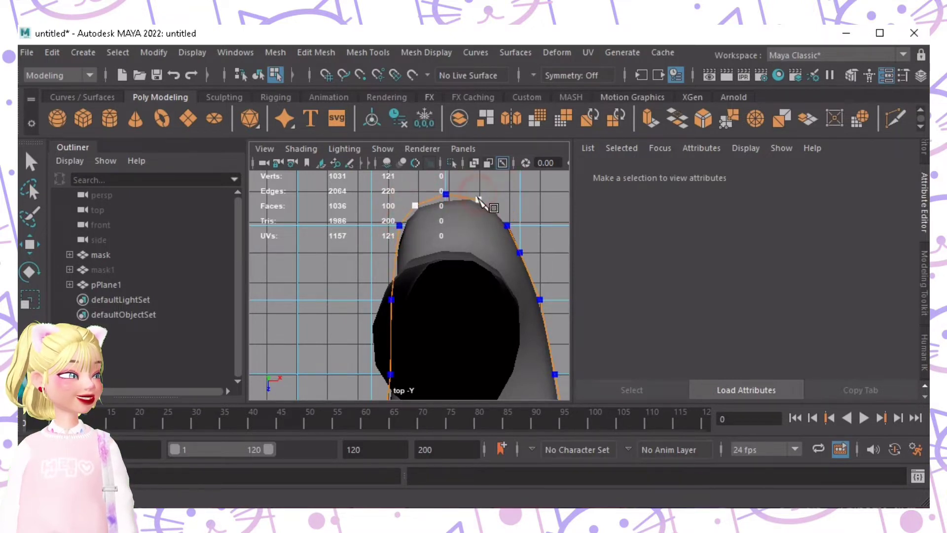
# Step: Close the Multi-Cut outline at its starting point beside the heel and apply the cut to the plane
pyautogui.click(507, 225)
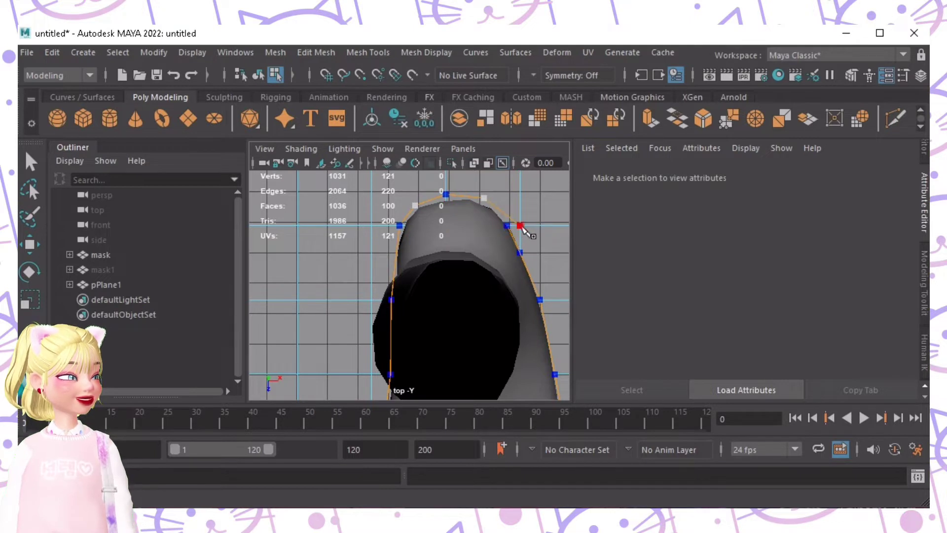
pyautogui.click(521, 226)
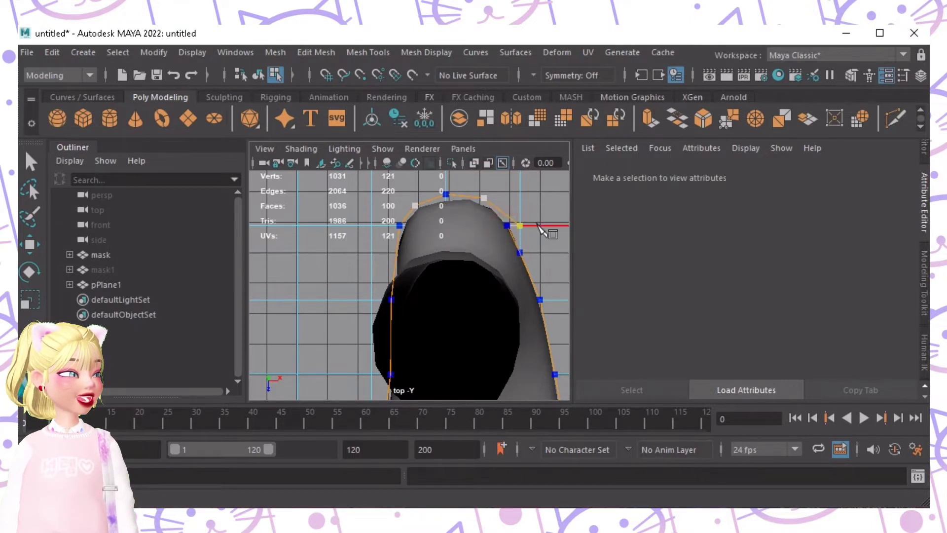
pyautogui.click(510, 228)
pyautogui.keyDown('alt'); pyautogui.click(512, 237); pyautogui.keyUp('alt')
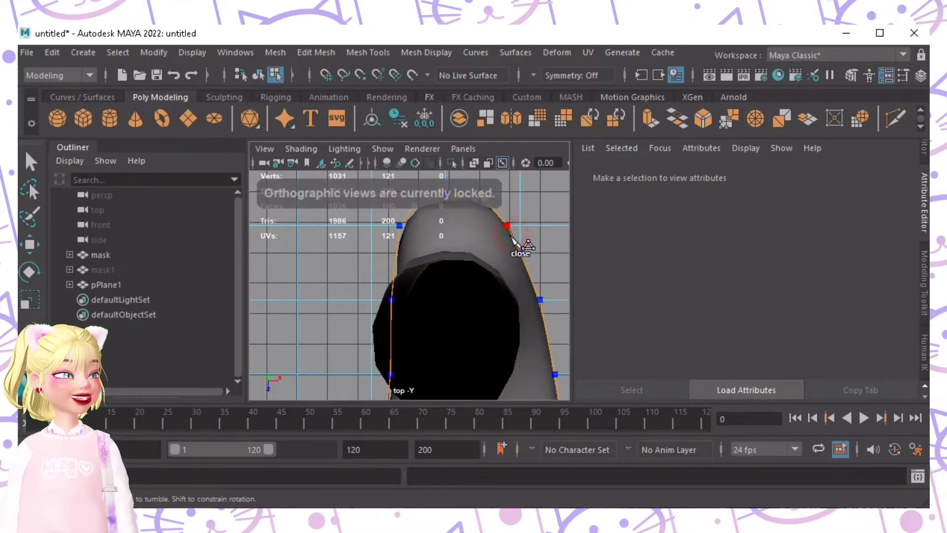
pyautogui.press('Return')
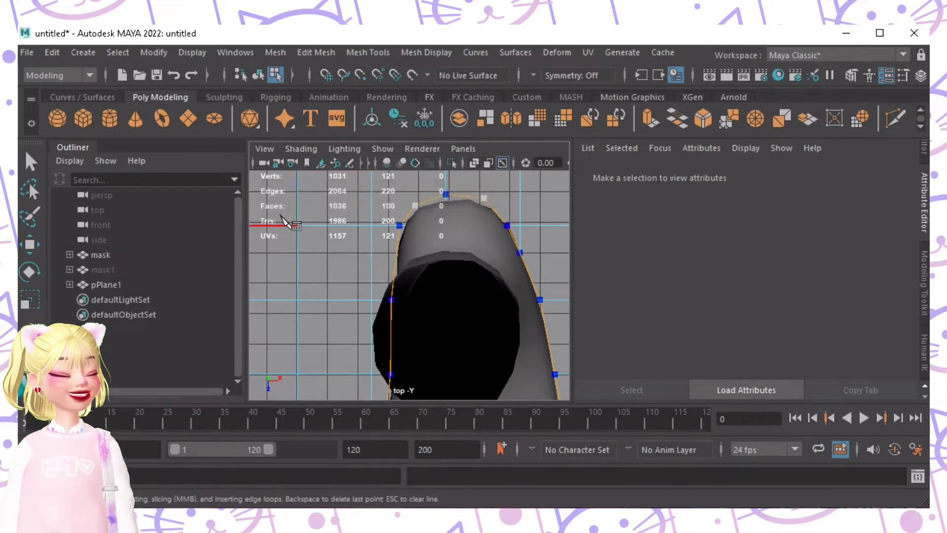
pyautogui.press('Return')
pyautogui.press('q')
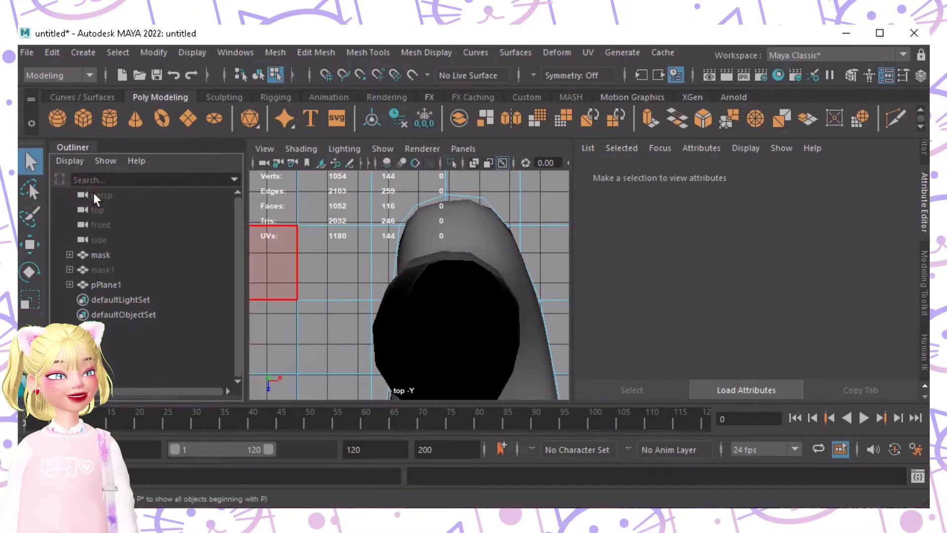
# Step: In the perspective view, select the faces inside the traced foot outline, invert the selection and delete the surrounding plane faces
pyautogui.moveTo(92, 194); pyautogui.dragTo(336, 225)
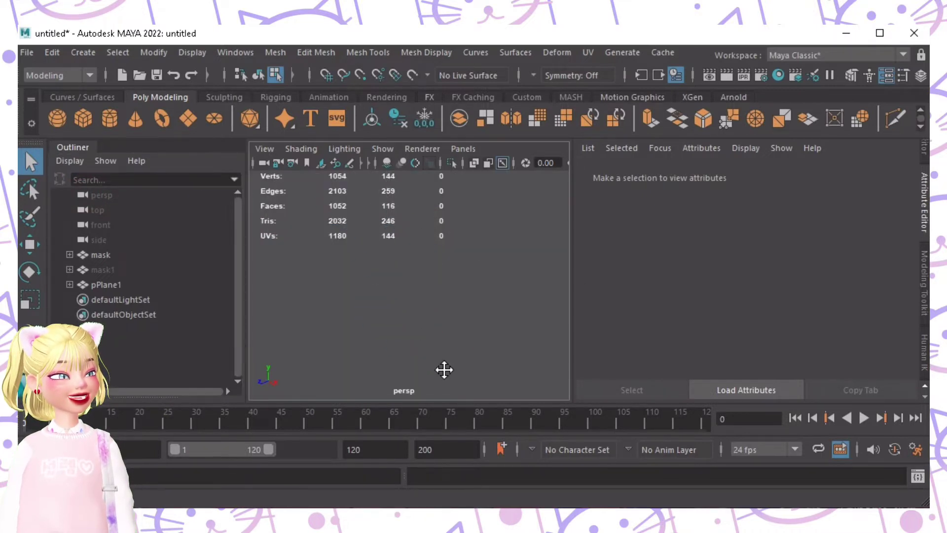
pyautogui.keyDown('alt'); pyautogui.moveTo(380, 271); pyautogui.dragTo(554, 291); pyautogui.keyUp('alt')
pyautogui.click(348, 287)
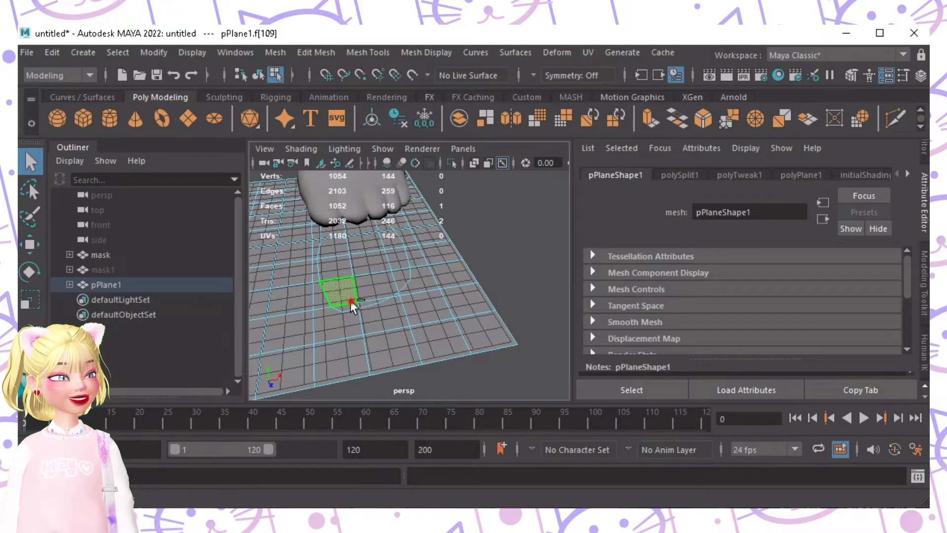
pyautogui.keyDown('shift'); pyautogui.click(352, 302); pyautogui.keyUp('shift')
pyautogui.keyDown('shift'); pyautogui.click(347, 295); pyautogui.keyUp('shift')
pyautogui.keyDown('shift'); pyautogui.click(351, 307); pyautogui.keyUp('shift')
pyautogui.keyDown('shift'); pyautogui.click(376, 315); pyautogui.keyUp('shift')
pyautogui.keyDown('shift'); pyautogui.click(363, 303); pyautogui.keyUp('shift')
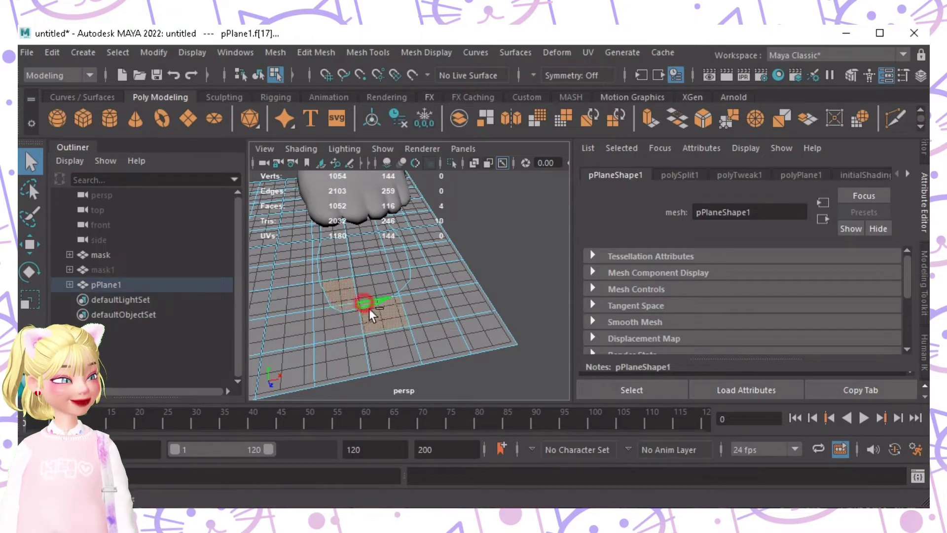
pyautogui.keyDown('shift'); pyautogui.click(369, 309); pyautogui.keyUp('shift')
pyautogui.keyDown('shift'); pyautogui.click(372, 282); pyautogui.keyUp('shift')
pyautogui.keyDown('shift'); pyautogui.click(397, 278); pyautogui.keyUp('shift')
pyautogui.moveTo(391, 266); pyautogui.dragTo(331, 269)
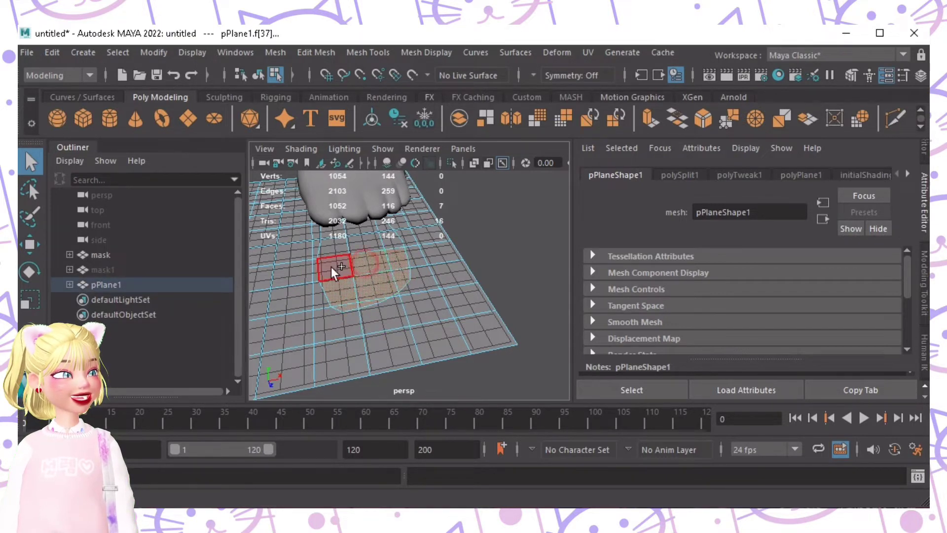
pyautogui.keyDown('alt'); pyautogui.moveTo(457, 254); pyautogui.dragTo(286, 259); pyautogui.keyUp('alt')
pyautogui.keyDown('shift'); pyautogui.click(445, 217); pyautogui.keyUp('shift')
pyautogui.moveTo(446, 221)
pyautogui.keyDown('shift'); pyautogui.mouseDown()
pyautogui.moveTo(443, 200)
pyautogui.moveTo(471, 203)
pyautogui.moveTo(378, 244)
pyautogui.moveTo(432, 241)
pyautogui.moveTo(285, 236)
pyautogui.mouseUp(); pyautogui.keyUp('shift')
pyautogui.keyDown('shift'); pyautogui.click(472, 224); pyautogui.keyUp('shift')
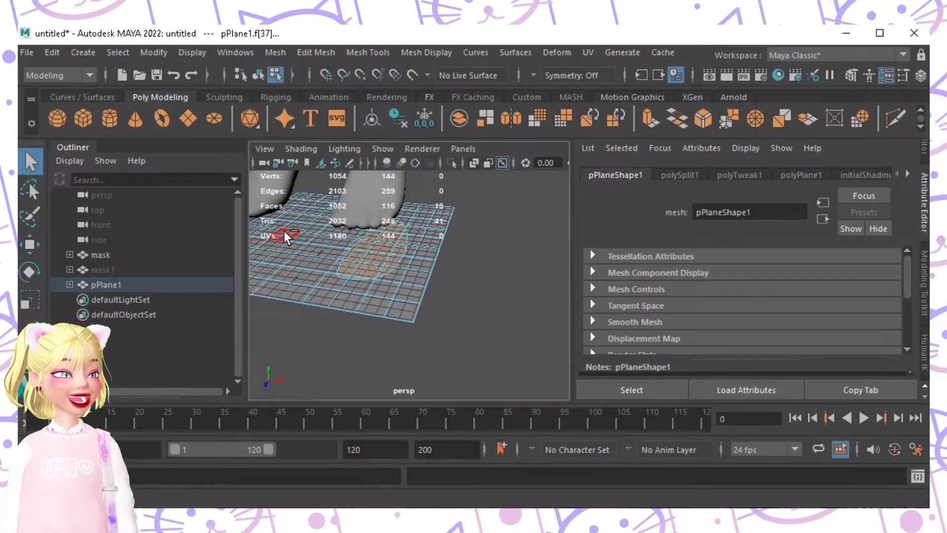
pyautogui.hotkey('ctrl', 'shift', 'i')
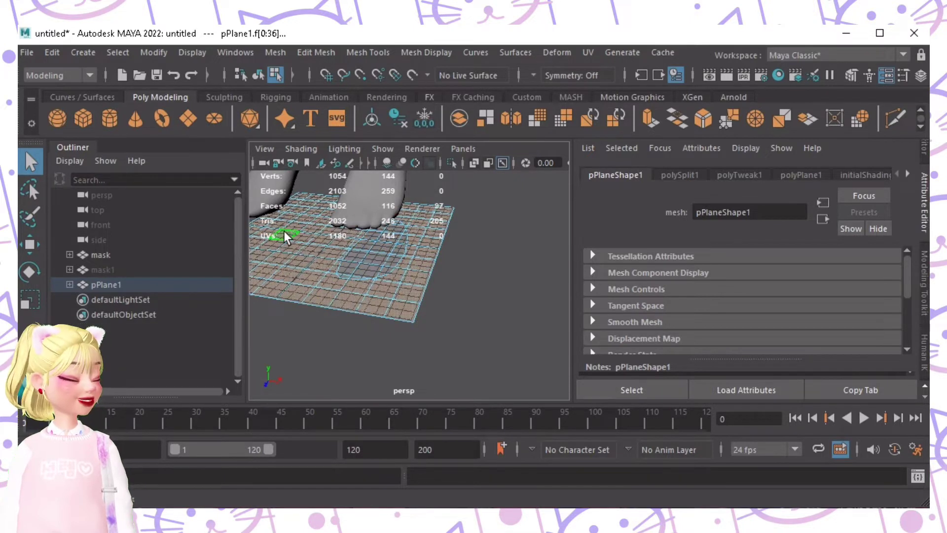
pyautogui.press('Delete')
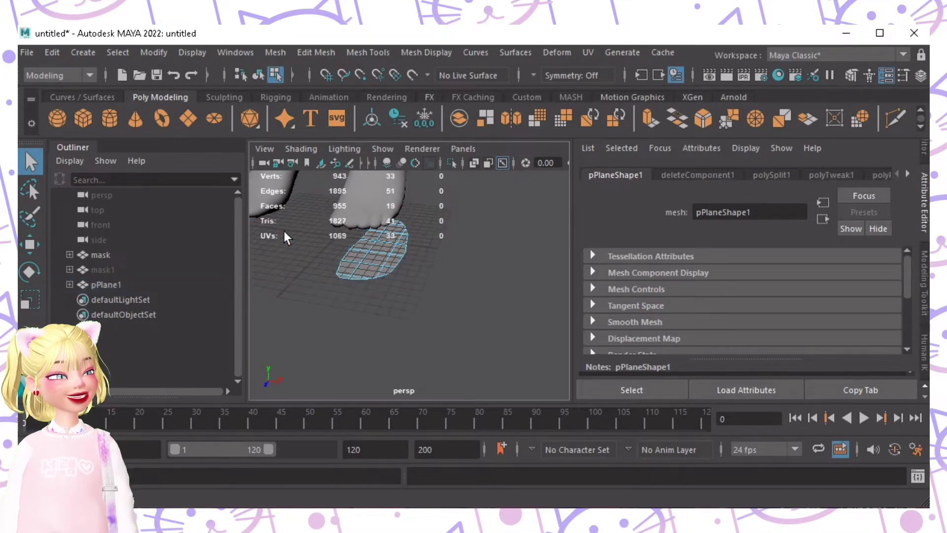
# Step: Select all faces of the foot-shaped plane and raise them until they sit directly under the left foot's toes
pyautogui.keyDown('alt'); pyautogui.moveTo(419, 277); pyautogui.dragTo(450, 217); pyautogui.keyUp('alt')
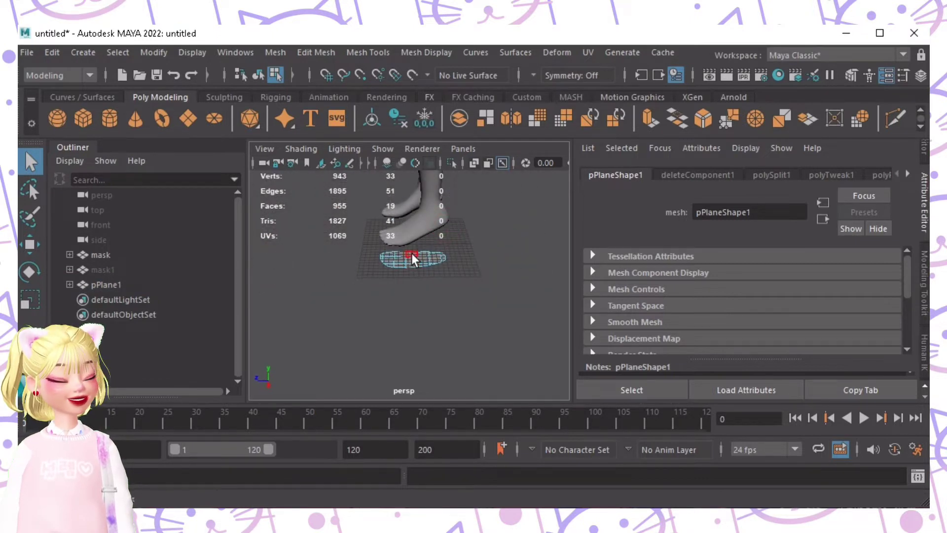
pyautogui.doubleClick(412, 253)
pyautogui.keyDown('alt'); pyautogui.moveTo(411, 262); pyautogui.dragTo(380, 283); pyautogui.keyUp('alt')
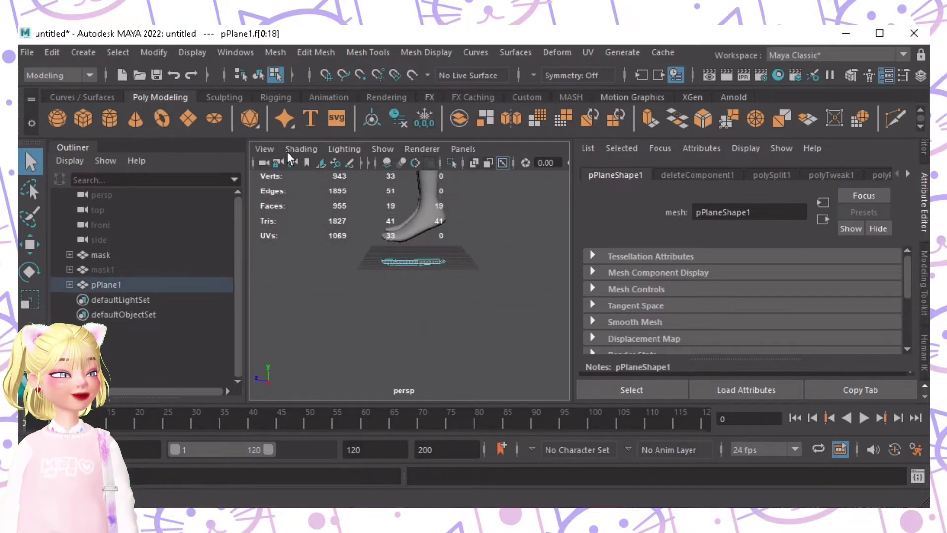
pyautogui.press('w')
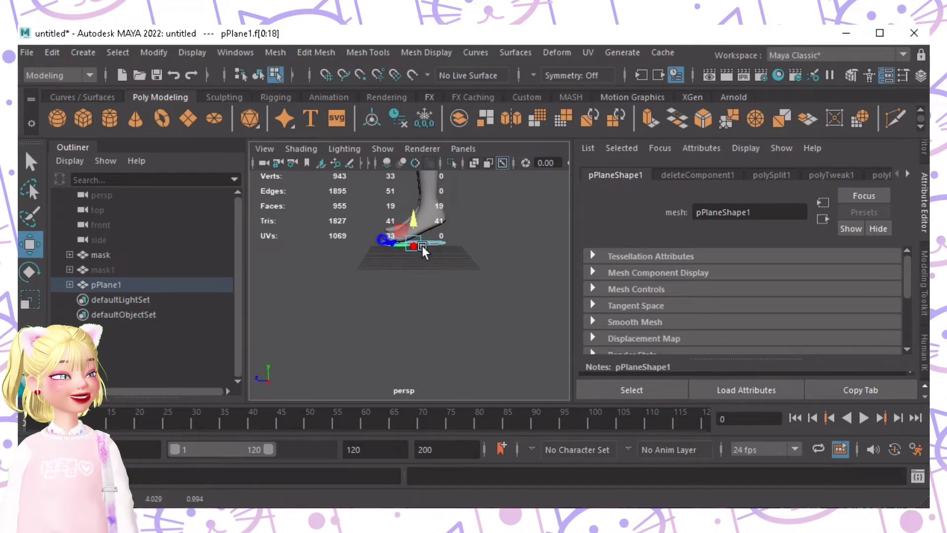
pyautogui.scroll(5, 428, 352)
pyautogui.keyDown('alt'); pyautogui.moveTo(437, 261); pyautogui.dragTo(407, 318); pyautogui.keyUp('alt')
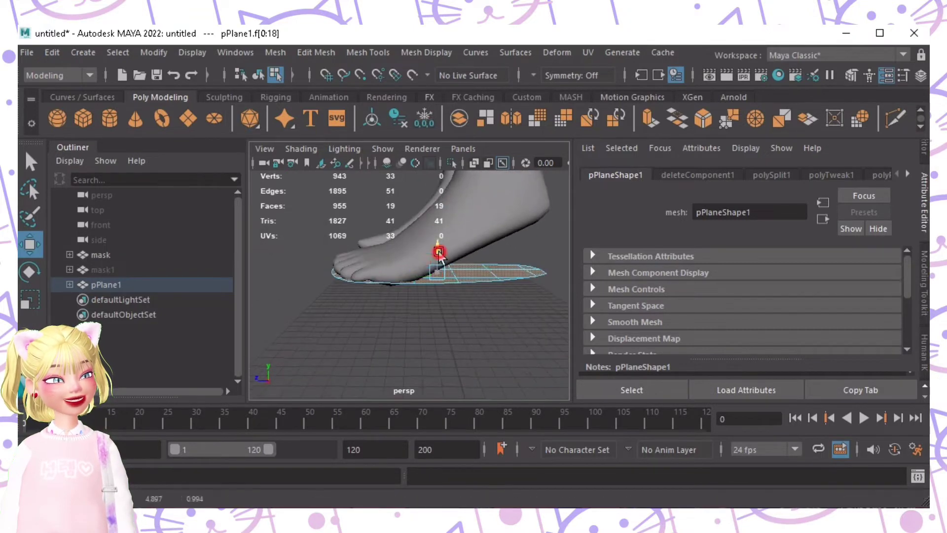
pyautogui.moveTo(440, 256); pyautogui.dragTo(433, 335)
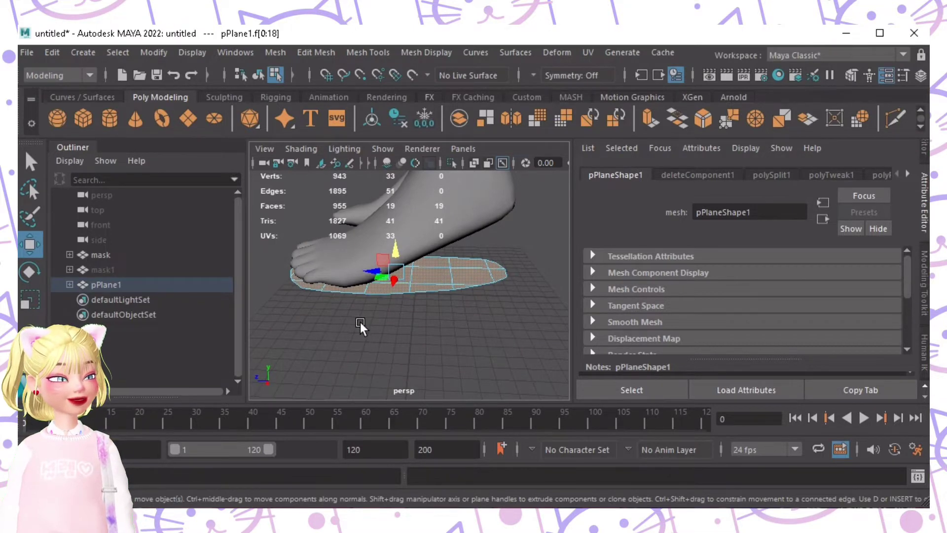
# Step: Select the edges around the sole's heel end and lift them with a widened soft selection until the sole slopes up to the foot's heel
pyautogui.press('F9')
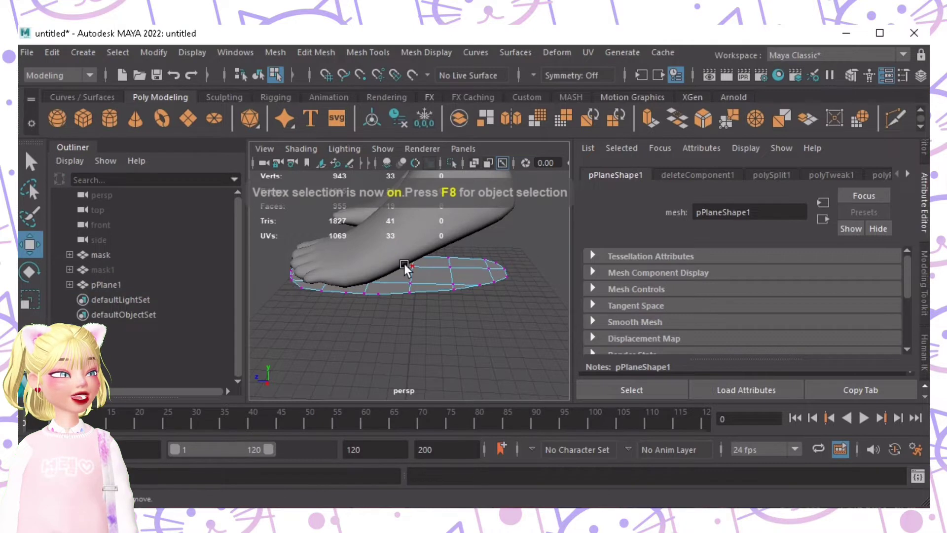
pyautogui.press('F10')
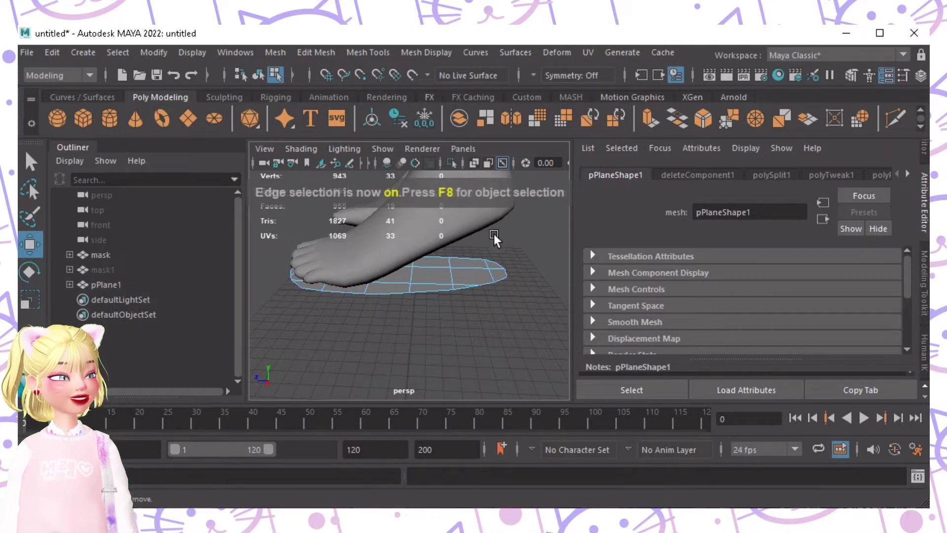
pyautogui.click(457, 276)
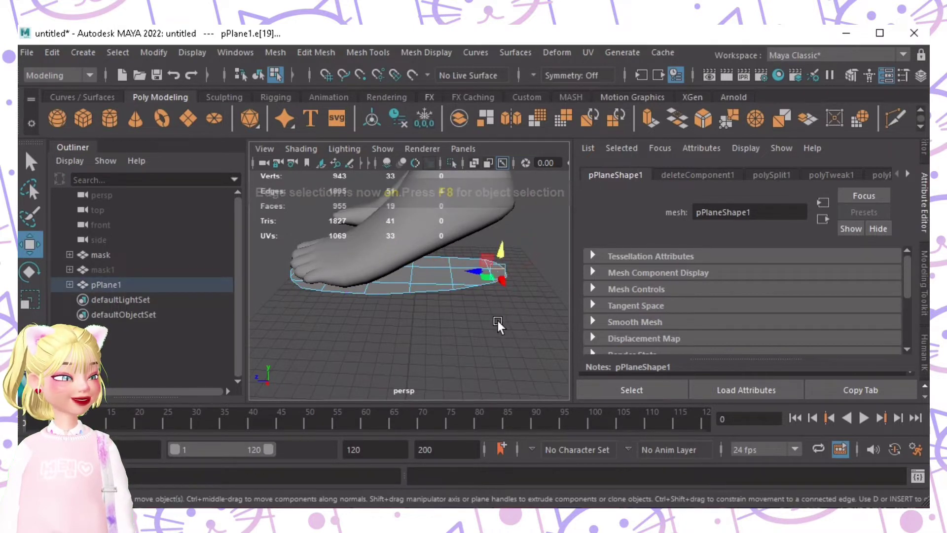
pyautogui.keyDown('alt'); pyautogui.moveTo(499, 322); pyautogui.dragTo(517, 300); pyautogui.keyUp('alt')
pyautogui.press('q')
pyautogui.keyDown('shift'); pyautogui.click(513, 292); pyautogui.keyUp('shift')
pyautogui.keyDown('shift'); pyautogui.click(513, 283); pyautogui.keyUp('shift')
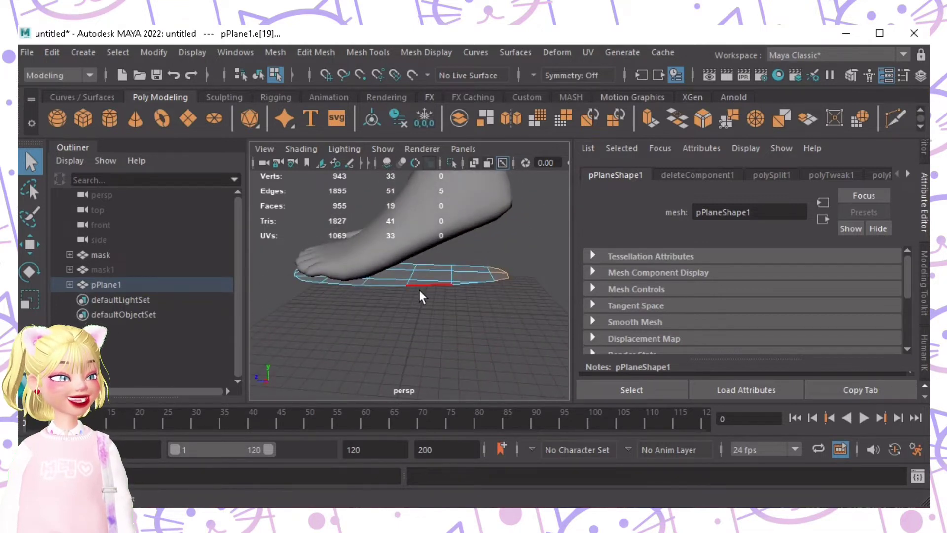
pyautogui.press('b')
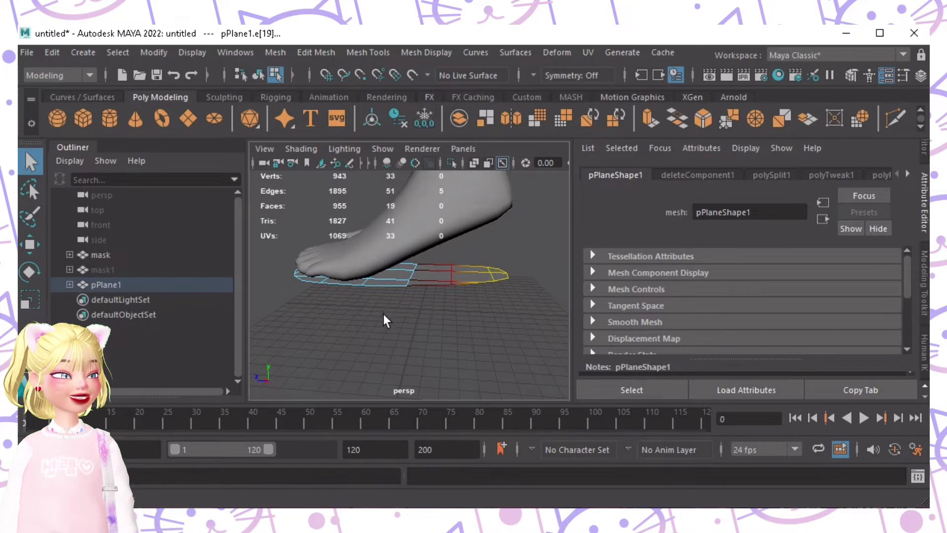
pyautogui.moveTo(350, 274); pyautogui.dragTo(389, 274)
pyautogui.press('w')
pyautogui.moveTo(506, 253); pyautogui.dragTo(514, 203)
pyautogui.keyDown('alt'); pyautogui.moveTo(466, 312); pyautogui.dragTo(416, 268); pyautogui.keyUp('alt')
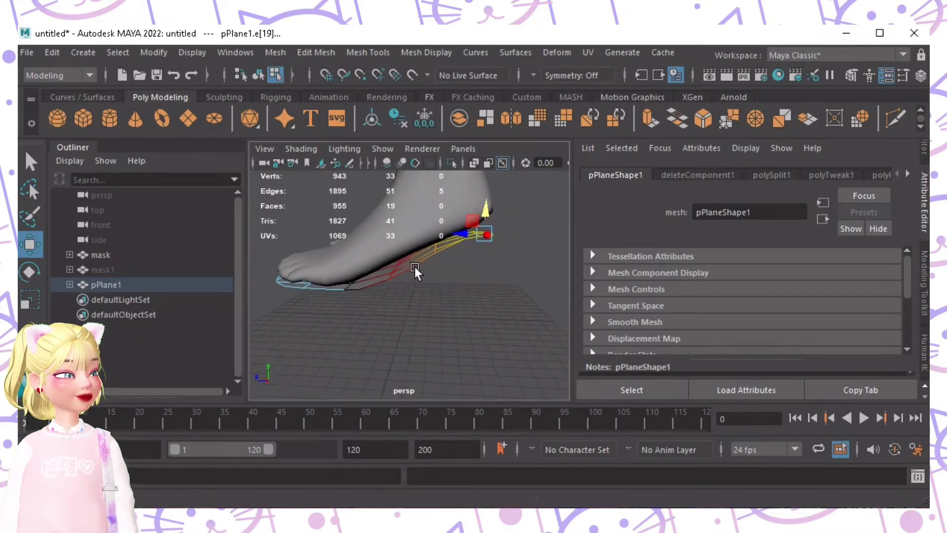
# Step: Tilt the selected heel-end edges of the sole slightly and raise them until they sit against the underside of the foot's heel
pyautogui.press('e')
pyautogui.moveTo(470, 242); pyautogui.dragTo(472, 245)
pyautogui.press('w')
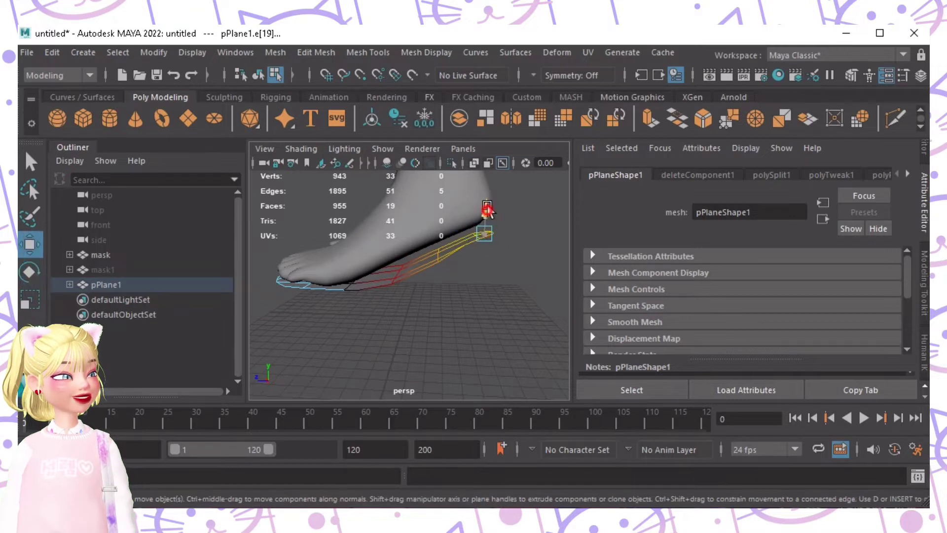
pyautogui.moveTo(489, 210); pyautogui.dragTo(356, 330)
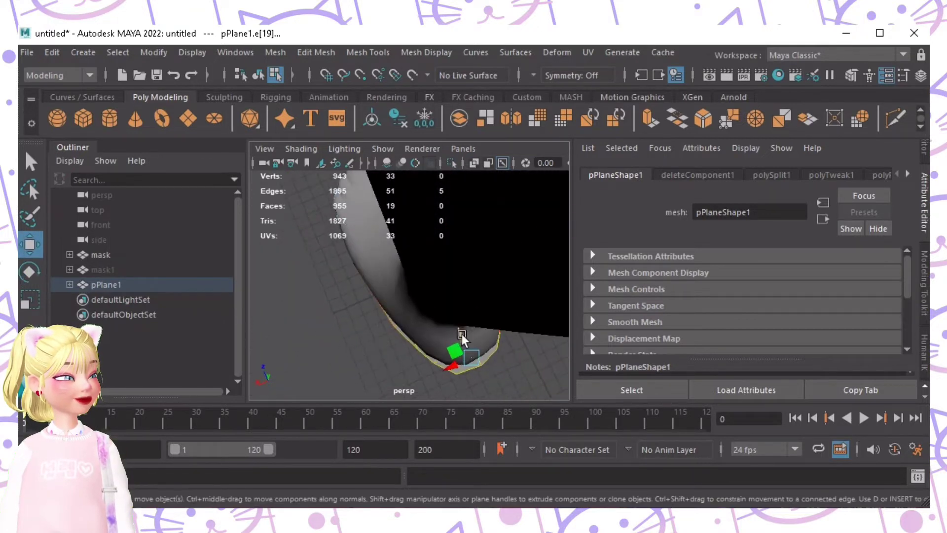
pyautogui.moveTo(462, 334); pyautogui.dragTo(460, 333)
pyautogui.keyDown('alt'); pyautogui.moveTo(439, 339); pyautogui.dragTo(406, 360); pyautogui.keyUp('alt')
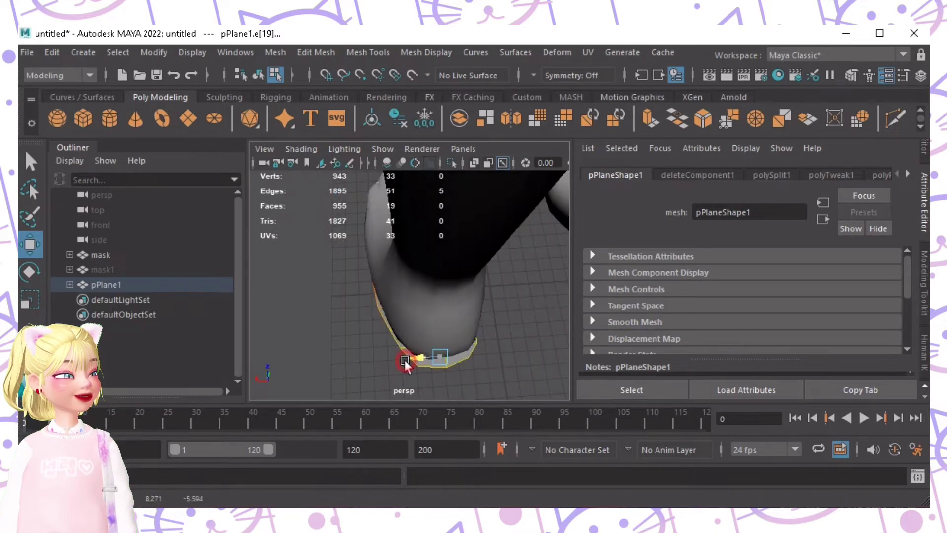
pyautogui.keyDown('alt'); pyautogui.moveTo(389, 319); pyautogui.dragTo(399, 291); pyautogui.keyUp('alt')
# Step: Adjust the soft selection radius and raise the side edges along the sole's arch section until they follow the underside of the foot
pyautogui.click(401, 274)
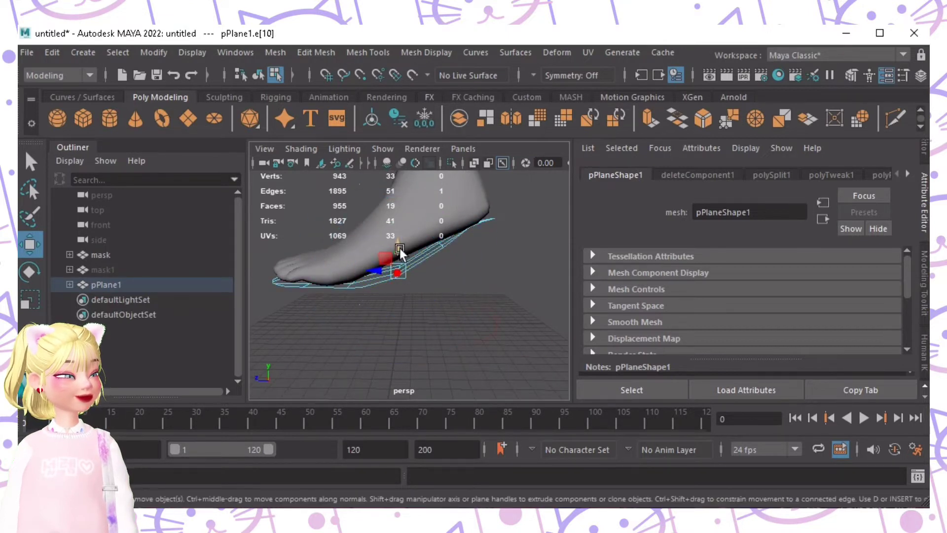
pyautogui.moveTo(400, 247); pyautogui.dragTo(399, 239)
pyautogui.hotkey('ctrl', 'z')
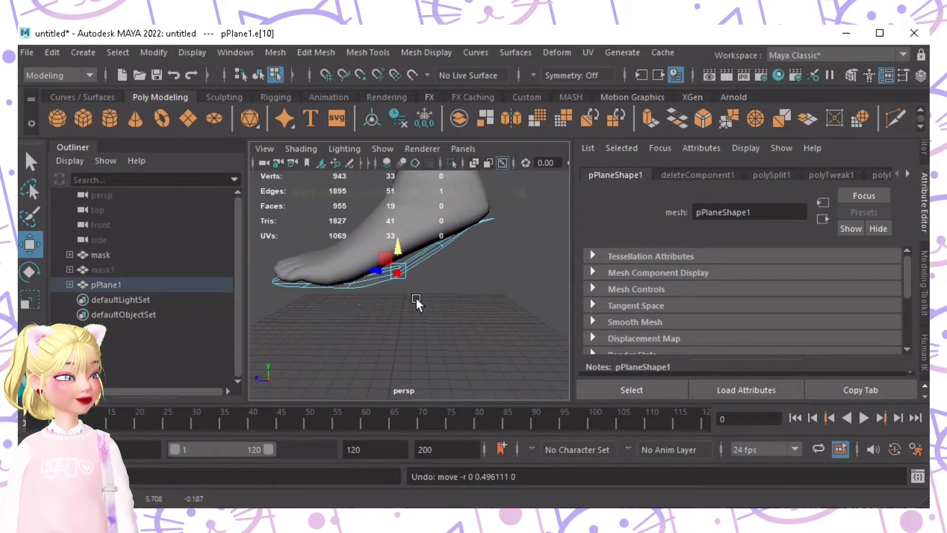
pyautogui.press('b')
pyautogui.moveTo(386, 316); pyautogui.dragTo(397, 321)
pyautogui.moveTo(400, 243); pyautogui.dragTo(401, 232)
pyautogui.keyDown('alt'); pyautogui.moveTo(407, 235); pyautogui.dragTo(481, 275); pyautogui.keyUp('alt')
pyautogui.click(437, 246)
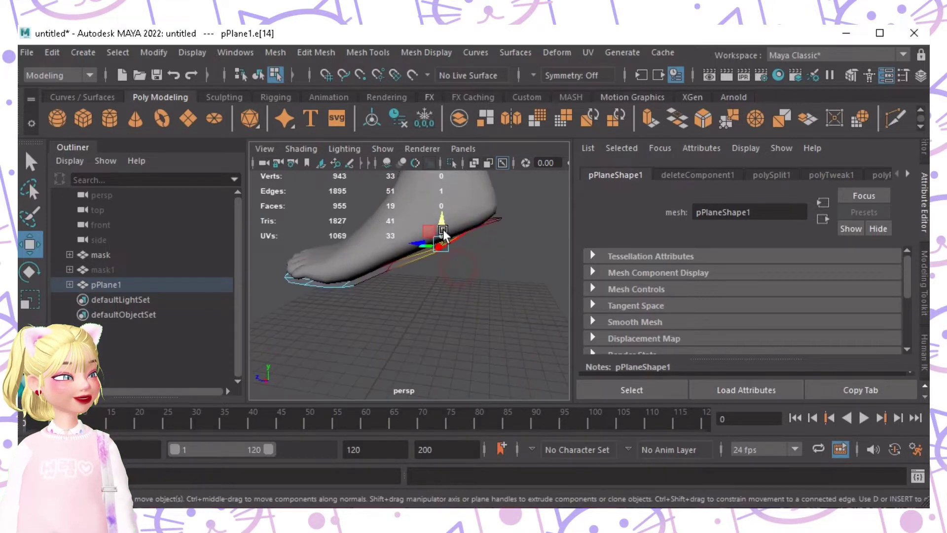
pyautogui.moveTo(442, 218); pyautogui.dragTo(441, 210)
# Step: In wireframe display, select the row of vertices across the sole's arch and scale it narrower with an adjusted soft selection
pyautogui.keyDown('alt'); pyautogui.moveTo(472, 261); pyautogui.dragTo(477, 196); pyautogui.keyUp('alt')
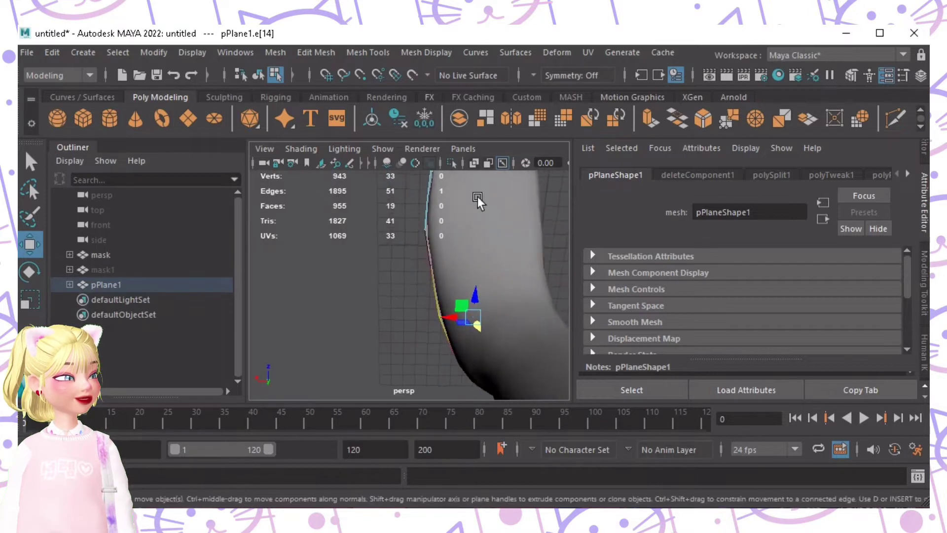
pyautogui.click(369, 163)
pyautogui.click(379, 163)
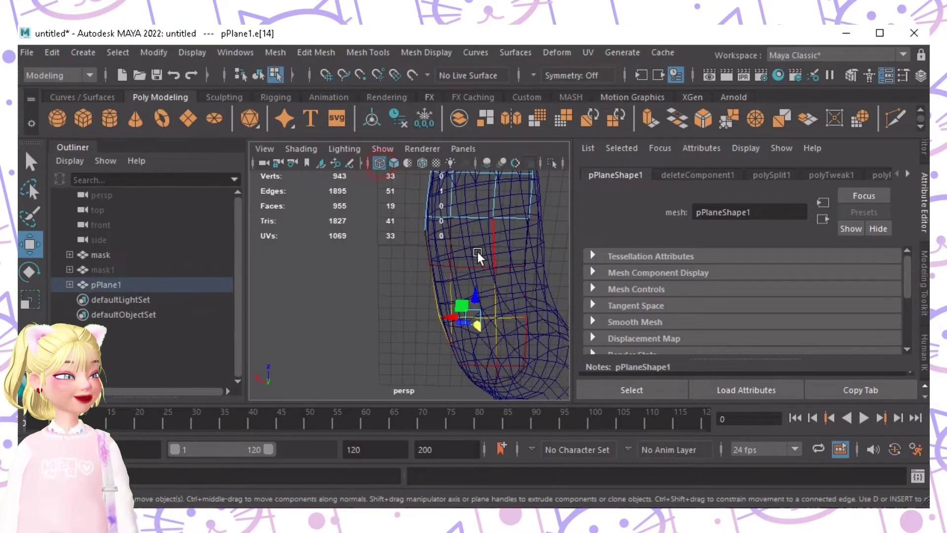
pyautogui.keyDown('alt'); pyautogui.moveTo(477, 251); pyautogui.dragTo(434, 275, button='middle'); pyautogui.keyUp('alt')
pyautogui.moveTo(433, 274); pyautogui.dragTo(363, 278, button='right')
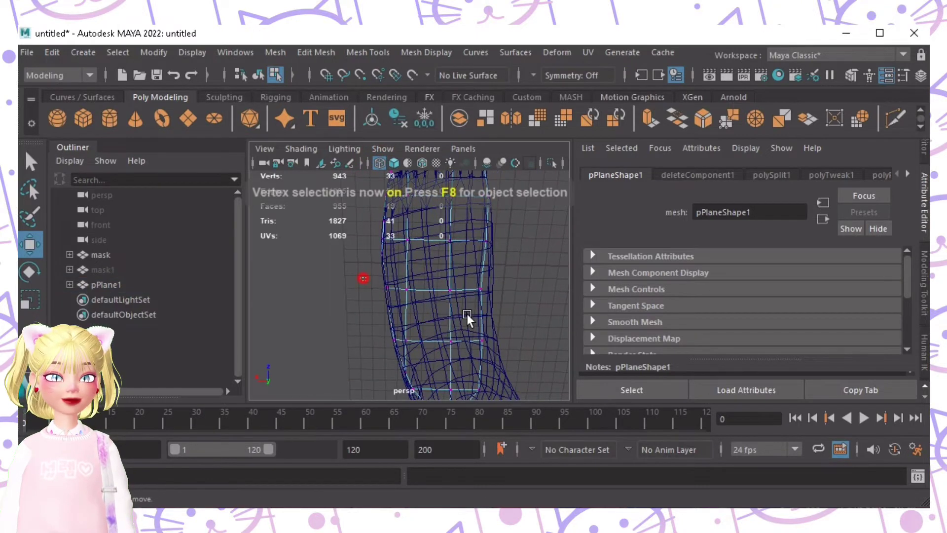
pyautogui.moveTo(550, 313); pyautogui.dragTo(535, 309)
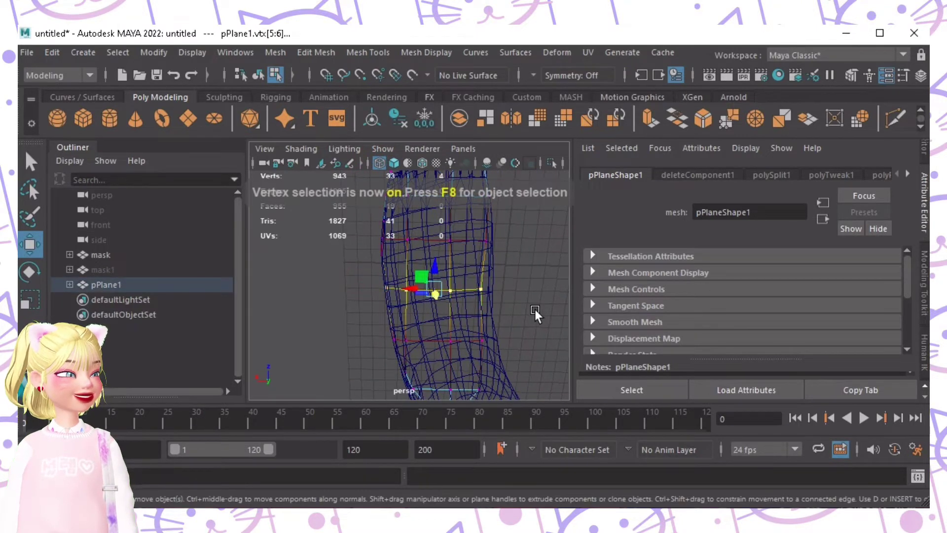
pyautogui.press('r')
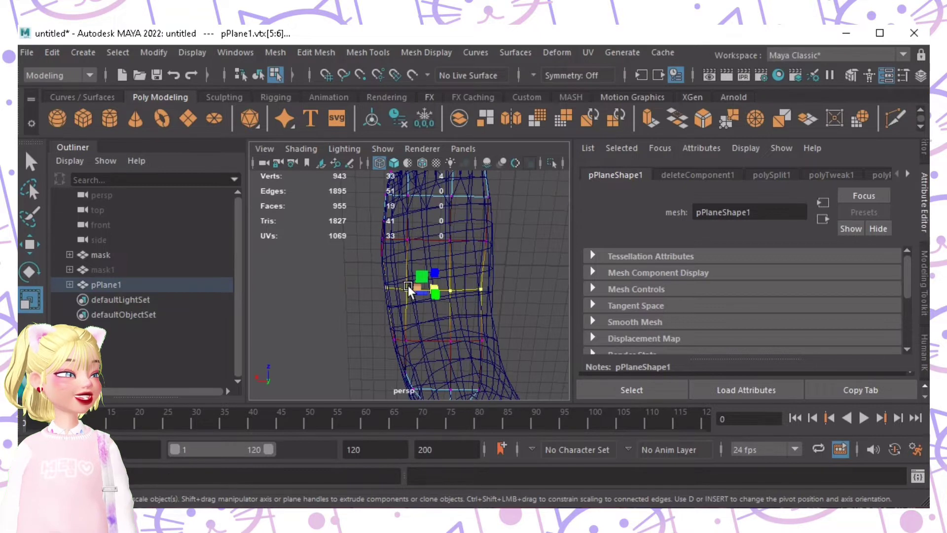
pyautogui.moveTo(407, 285)
pyautogui.mouseDown()
pyautogui.moveTo(443, 313)
pyautogui.moveTo(420, 286)
pyautogui.mouseUp()
pyautogui.hotkey('ctrl', 'z')
pyautogui.press('b')
pyautogui.scroll(-5, 461, 283)
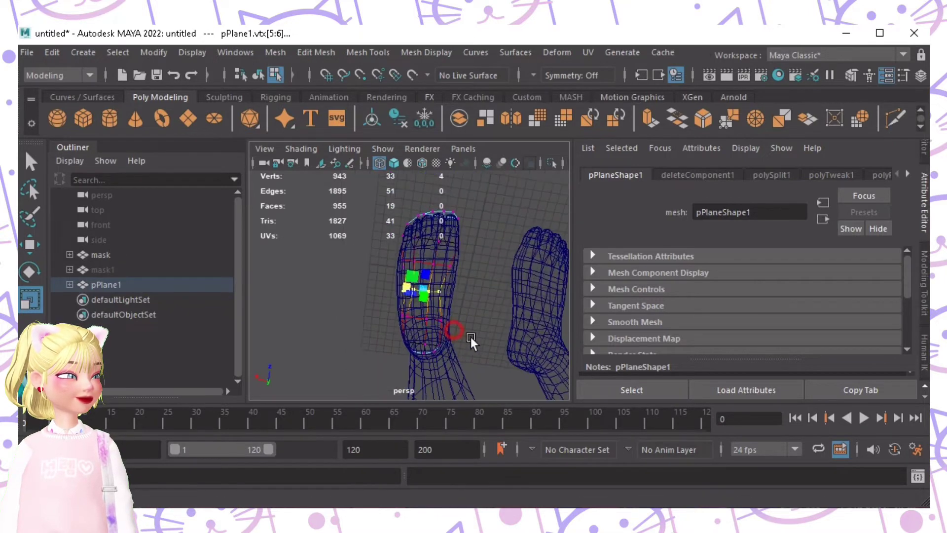
# Step: Return to shaded display, select the vertices across the ball of the sole and scale them slightly in width
pyautogui.keyDown('alt'); pyautogui.moveTo(470, 337); pyautogui.dragTo(366, 197); pyautogui.keyUp('alt')
pyautogui.keyDown('alt'); pyautogui.moveTo(419, 233); pyautogui.dragTo(434, 176); pyautogui.keyUp('alt')
pyautogui.click(394, 163)
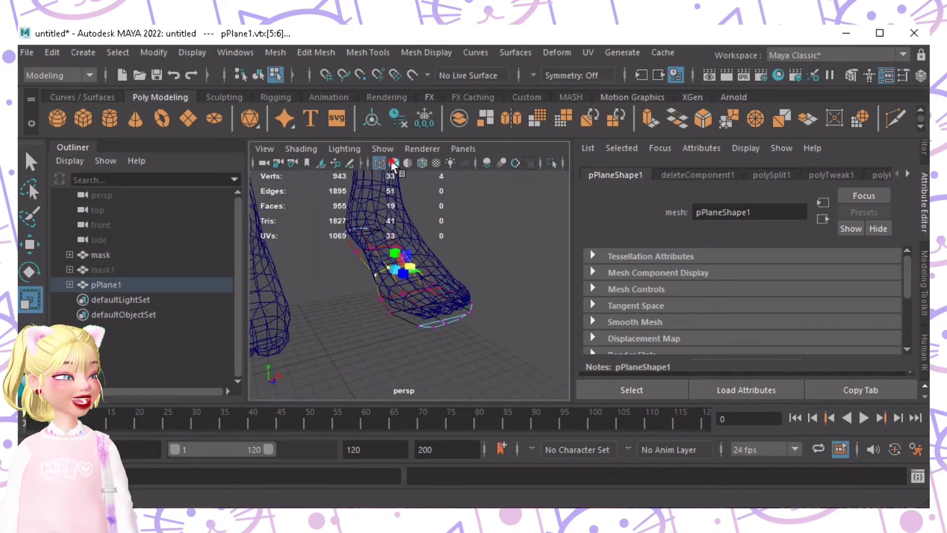
pyautogui.keyDown('alt'); pyautogui.moveTo(362, 330); pyautogui.dragTo(451, 328, button='right'); pyautogui.keyUp('alt')
pyautogui.moveTo(450, 328)
pyautogui.keyDown('alt'); pyautogui.mouseDown()
pyautogui.moveTo(482, 358)
pyautogui.moveTo(496, 319)
pyautogui.moveTo(408, 262)
pyautogui.moveTo(400, 246)
pyautogui.moveTo(410, 202)
pyautogui.moveTo(426, 302)
pyautogui.moveTo(366, 298)
pyautogui.moveTo(389, 248)
pyautogui.mouseUp(); pyautogui.keyUp('alt')
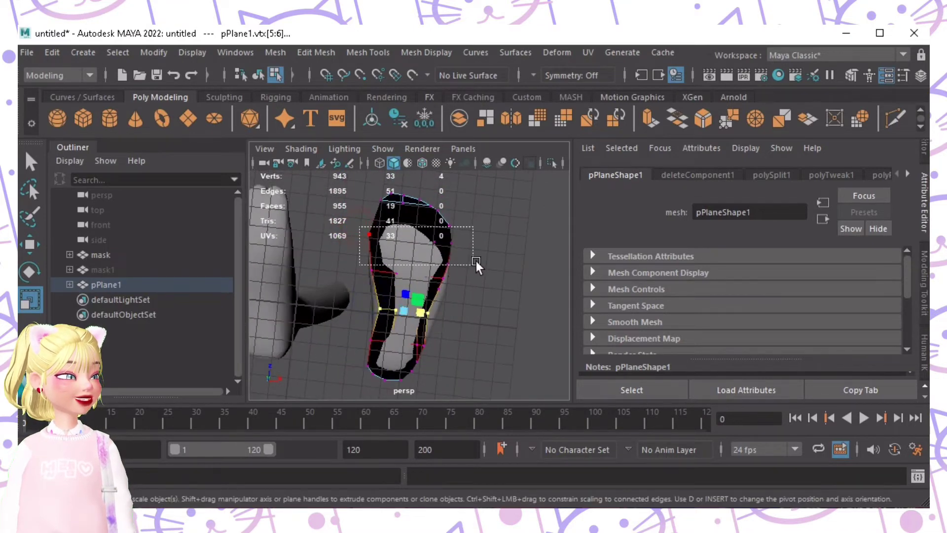
pyautogui.moveTo(475, 261); pyautogui.dragTo(479, 253)
pyautogui.moveTo(414, 242); pyautogui.dragTo(432, 248)
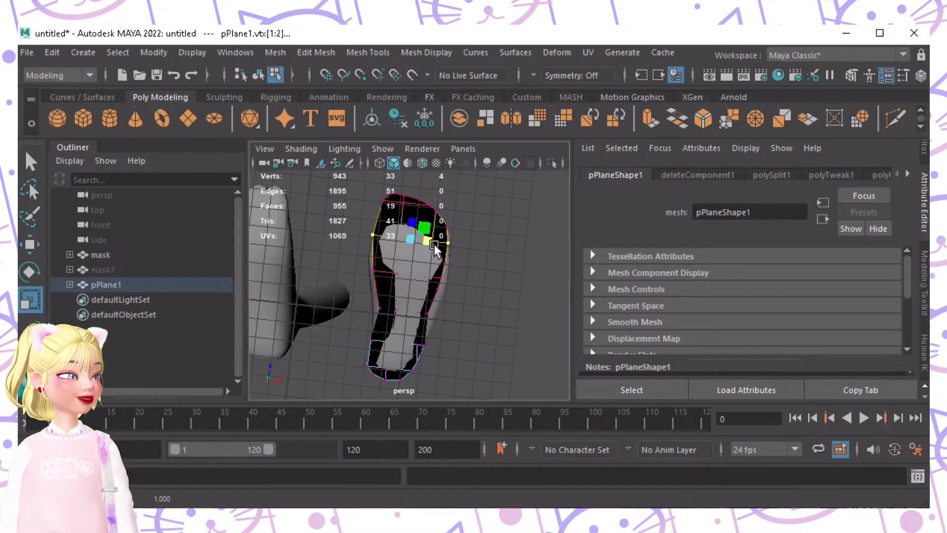
pyautogui.click(499, 270)
pyautogui.moveTo(491, 273)
pyautogui.keyDown('alt'); pyautogui.mouseDown()
pyautogui.moveTo(470, 272)
pyautogui.moveTo(496, 274)
pyautogui.moveTo(379, 311)
pyautogui.moveTo(622, 284)
pyautogui.moveTo(513, 274)
pyautogui.moveTo(328, 226)
pyautogui.moveTo(286, 197)
pyautogui.moveTo(290, 220)
pyautogui.moveTo(468, 250)
pyautogui.mouseUp(); pyautogui.keyUp('alt')
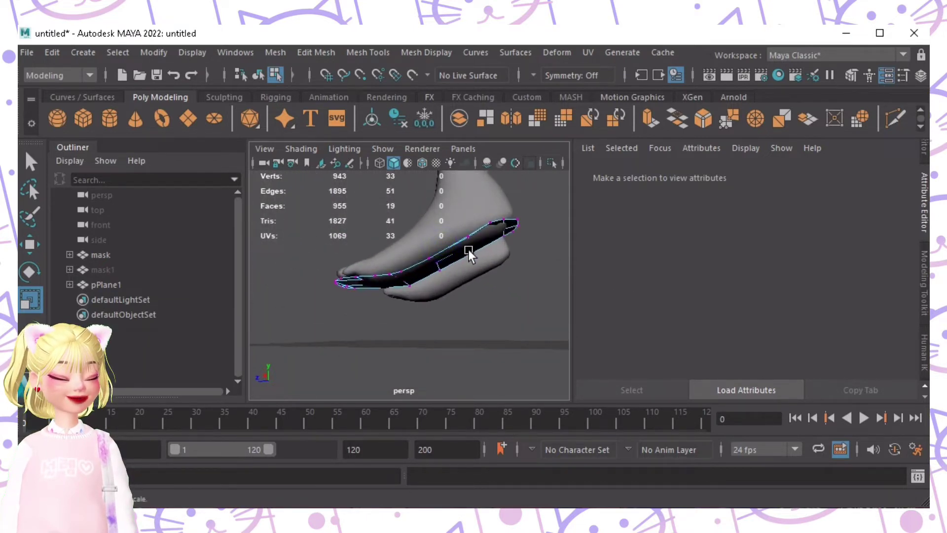
# Step: Select all faces of the sole and extrude them with a thickness of 0.5
pyautogui.hotkey('ctrl', 'F11')
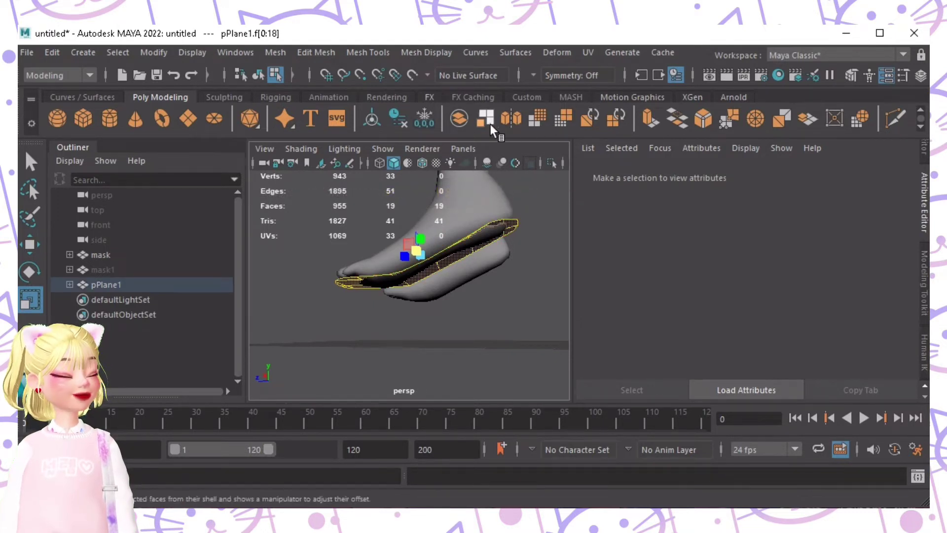
pyautogui.keyDown('alt'); pyautogui.moveTo(443, 294); pyautogui.dragTo(394, 244); pyautogui.keyUp('alt')
pyautogui.keyDown('alt'); pyautogui.moveTo(395, 245); pyautogui.dragTo(474, 260, button='right'); pyautogui.keyUp('alt')
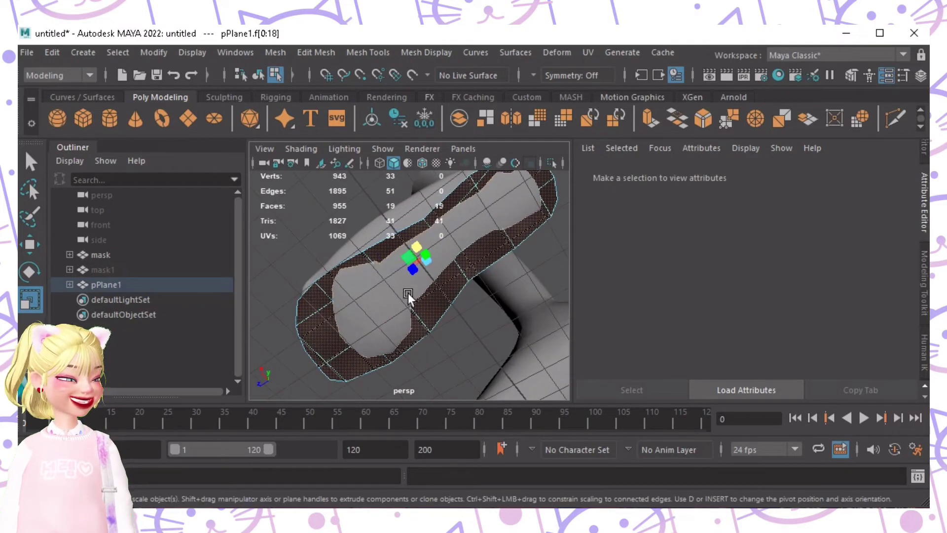
pyautogui.keyDown('alt'); pyautogui.moveTo(343, 267); pyautogui.dragTo(435, 295); pyautogui.keyUp('alt')
pyautogui.keyDown('alt'); pyautogui.moveTo(318, 242); pyautogui.dragTo(407, 321); pyautogui.keyUp('alt')
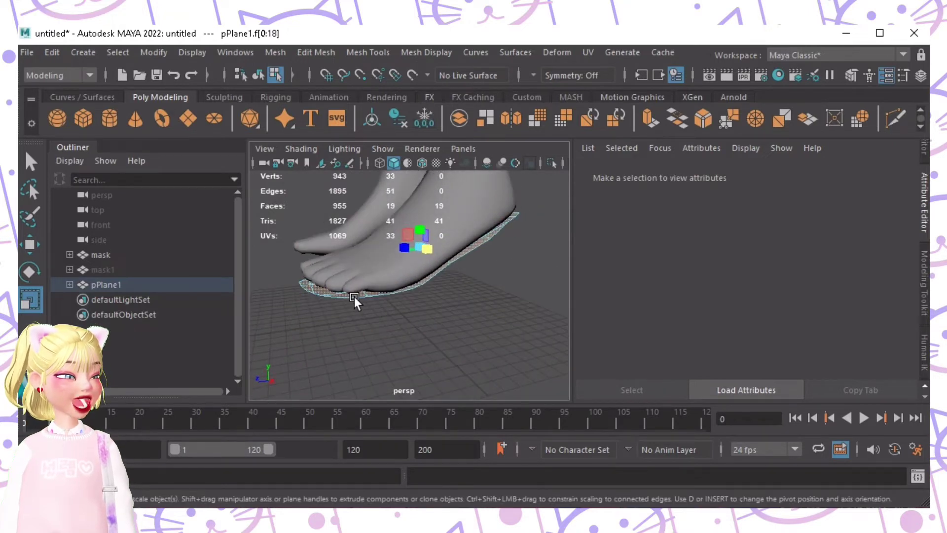
pyautogui.keyDown('alt'); pyautogui.moveTo(394, 295); pyautogui.dragTo(472, 333); pyautogui.keyUp('alt')
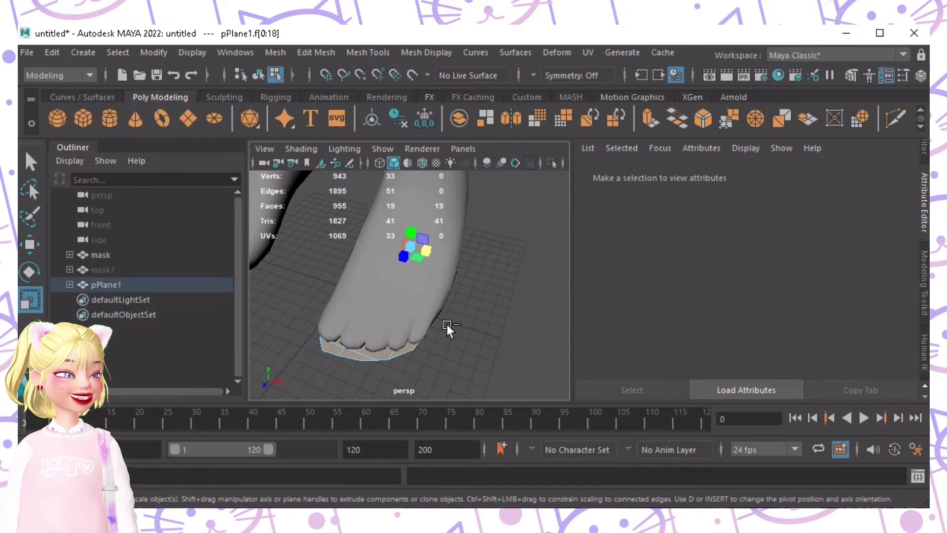
pyautogui.hotkey('ctrl', 'e')
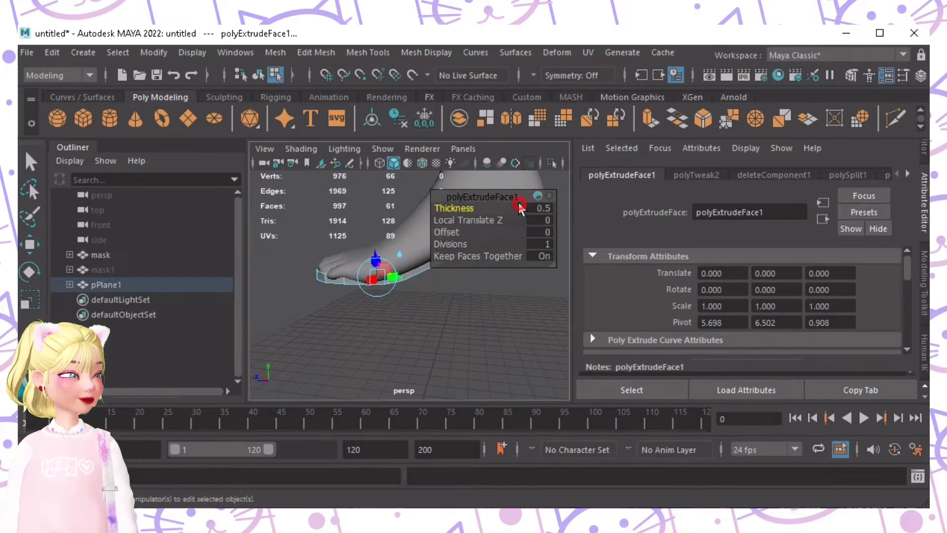
pyautogui.keyDown('alt'); pyautogui.moveTo(423, 326); pyautogui.dragTo(471, 294); pyautogui.keyUp('alt')
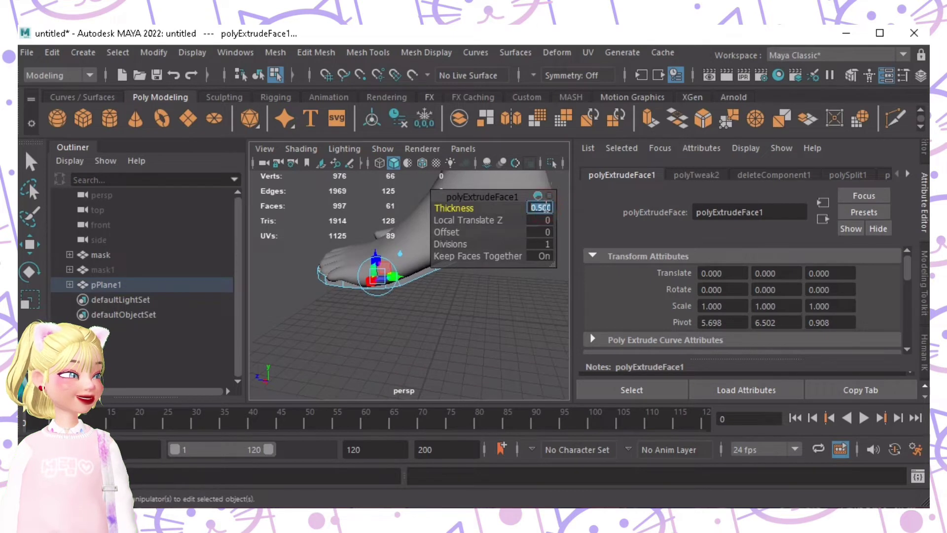
pyautogui.click(463, 309)
# Step: Select all faces of the thickened sole and lower it slightly until the foot rests on top of it
pyautogui.doubleClick(463, 248)
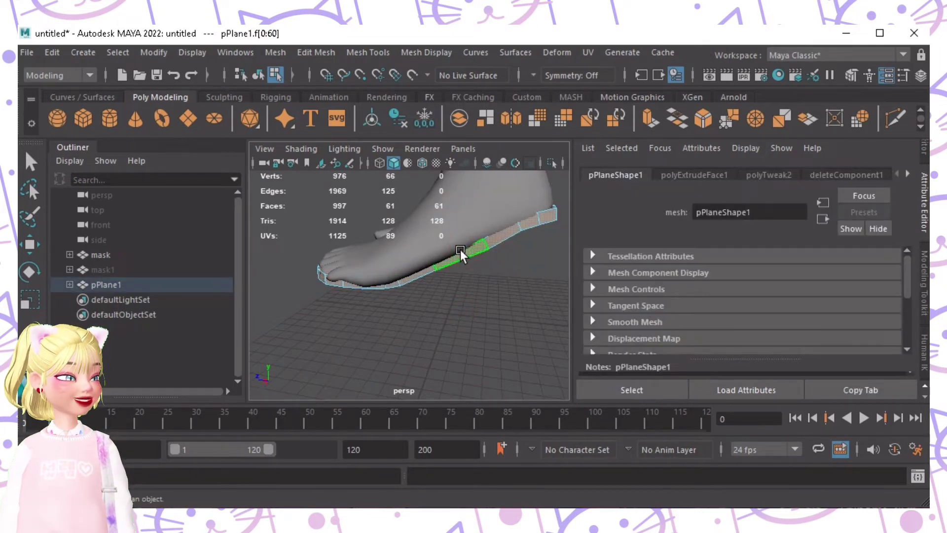
pyautogui.press('w')
pyautogui.moveTo(424, 217); pyautogui.dragTo(424, 224)
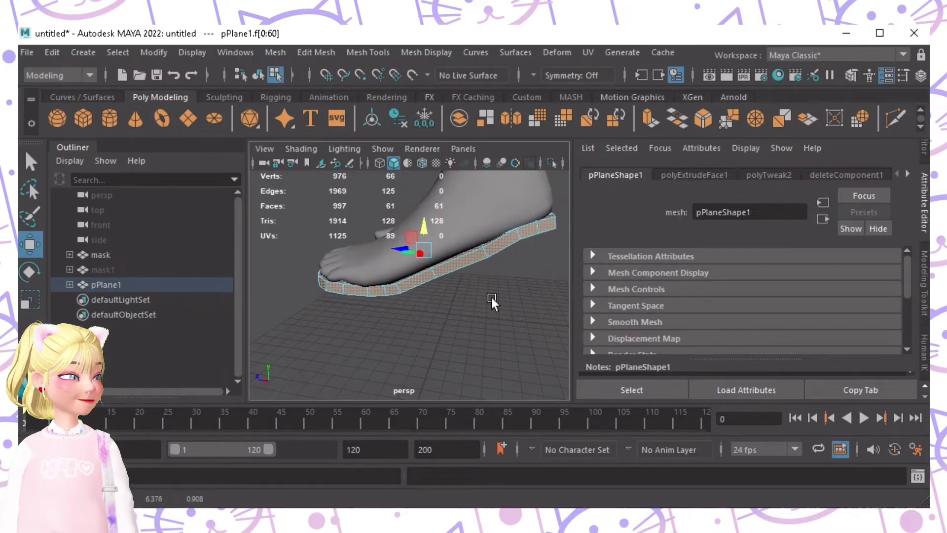
pyautogui.click(494, 300)
pyautogui.keyDown('alt'); pyautogui.moveTo(494, 300); pyautogui.dragTo(461, 300); pyautogui.keyUp('alt')
# Step: Select the sole as an object and insert a Multi-Cut edge loop around the middle of its side wall
pyautogui.moveTo(543, 257); pyautogui.dragTo(618, 85, button='right')
pyautogui.keyDown('alt'); pyautogui.moveTo(523, 254); pyautogui.dragTo(750, 169); pyautogui.keyUp('alt')
pyautogui.click(401, 233)
pyautogui.click(887, 121)
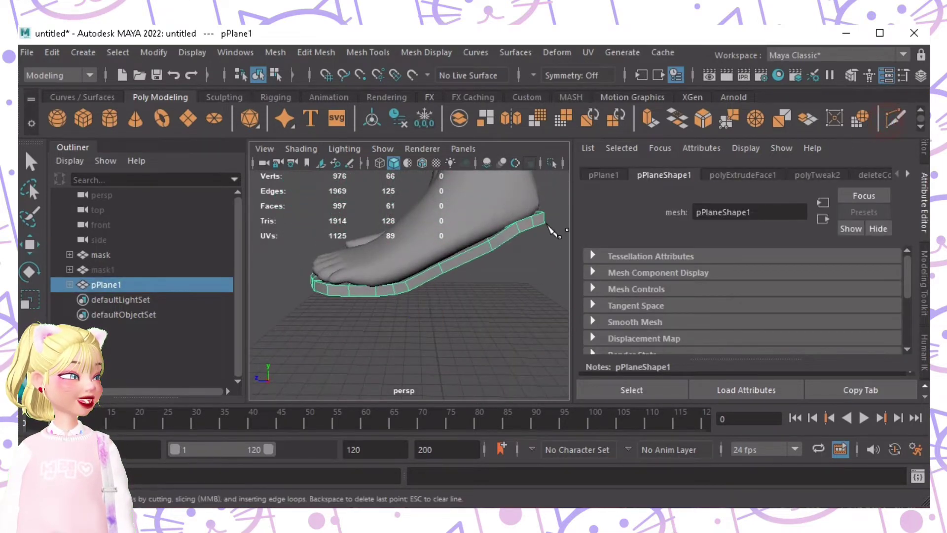
pyautogui.press('ctrl')
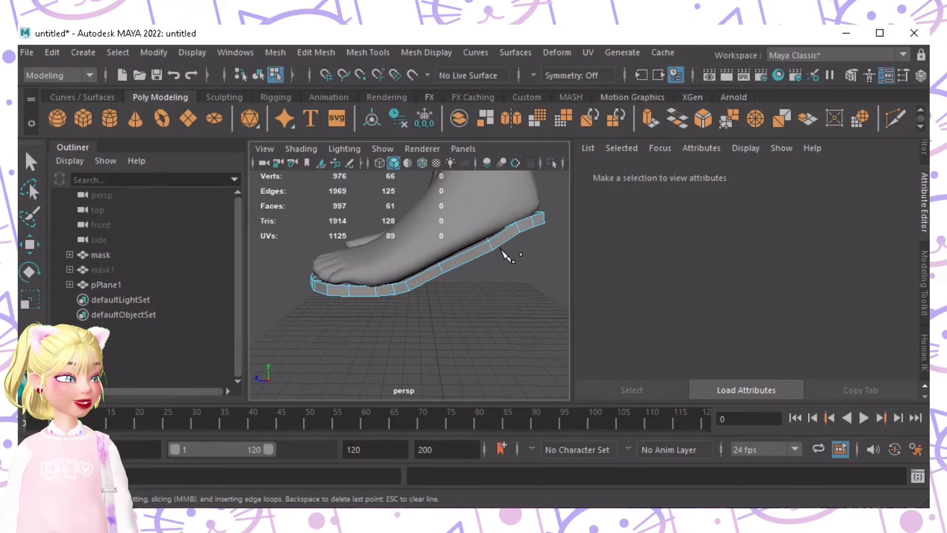
pyautogui.press('ctrl')
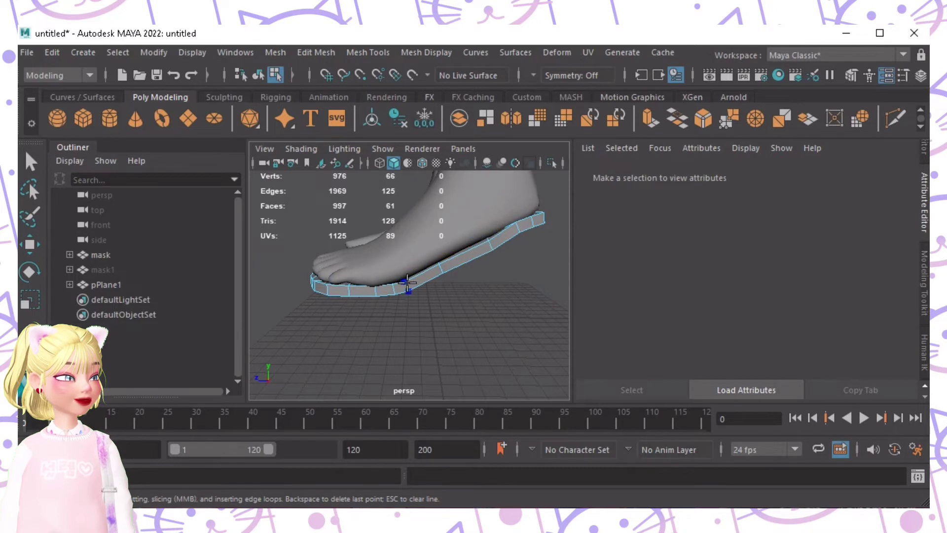
pyautogui.press('ctrl')
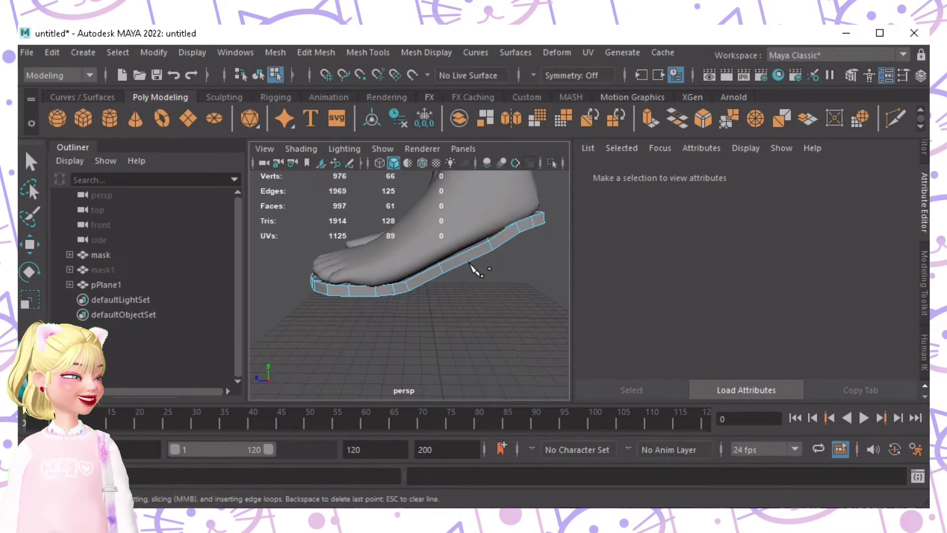
pyautogui.keyDown('ctrl'); pyautogui.click(437, 269); pyautogui.keyUp('ctrl')
pyautogui.keyDown('alt'); pyautogui.moveTo(434, 260); pyautogui.dragTo(581, 294); pyautogui.keyUp('alt')
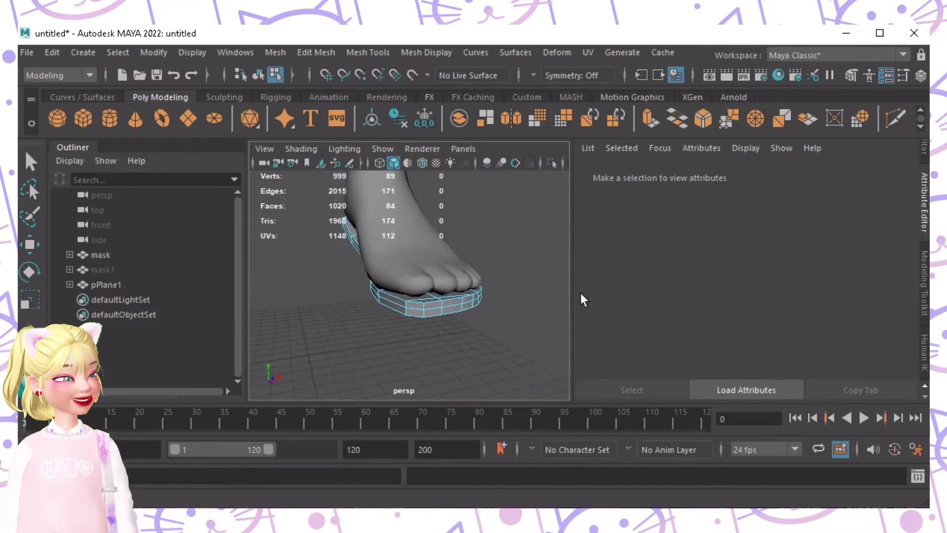
# Step: Select the vertex loop around the middle of the sole's side and scale it outward by about 1.01, then return to object mode
pyautogui.press('F9')
pyautogui.click(443, 306)
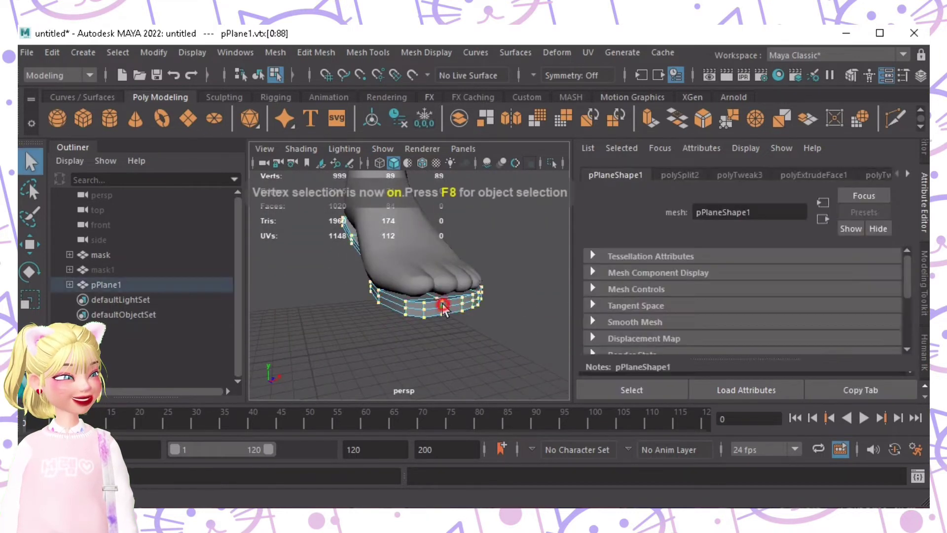
pyautogui.click(442, 306)
pyautogui.keyDown('shift'); pyautogui.doubleClick(428, 309); pyautogui.keyUp('shift')
pyautogui.moveTo(449, 307)
pyautogui.keyDown('alt'); pyautogui.mouseDown()
pyautogui.moveTo(439, 340)
pyautogui.moveTo(440, 323)
pyautogui.mouseUp(); pyautogui.keyUp('alt')
pyautogui.press('r')
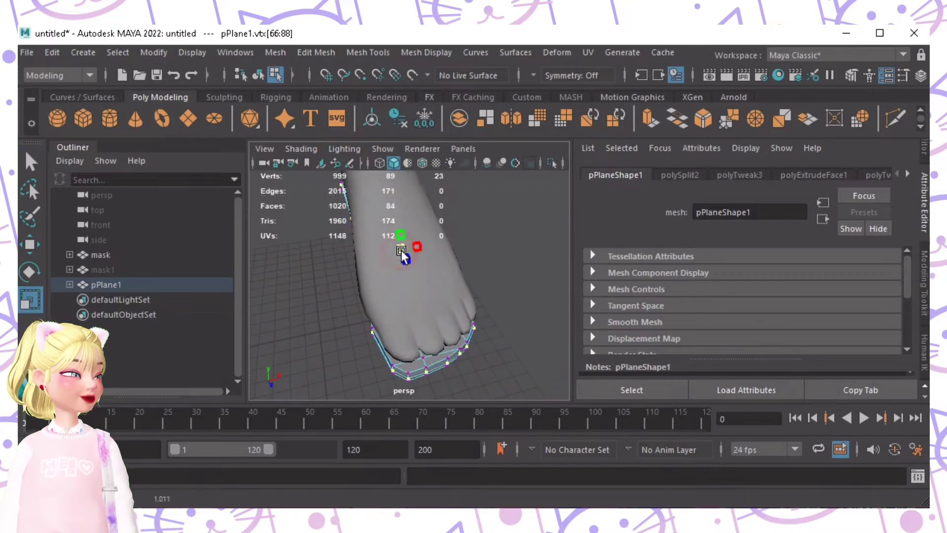
pyautogui.click(523, 275)
pyautogui.moveTo(545, 224)
pyautogui.mouseDown(button='right')
pyautogui.moveTo(543, 264)
pyautogui.moveTo(546, 229)
pyautogui.mouseUp(button='right')
pyautogui.keyDown('alt'); pyautogui.moveTo(546, 228); pyautogui.dragTo(372, 241); pyautogui.keyUp('alt')
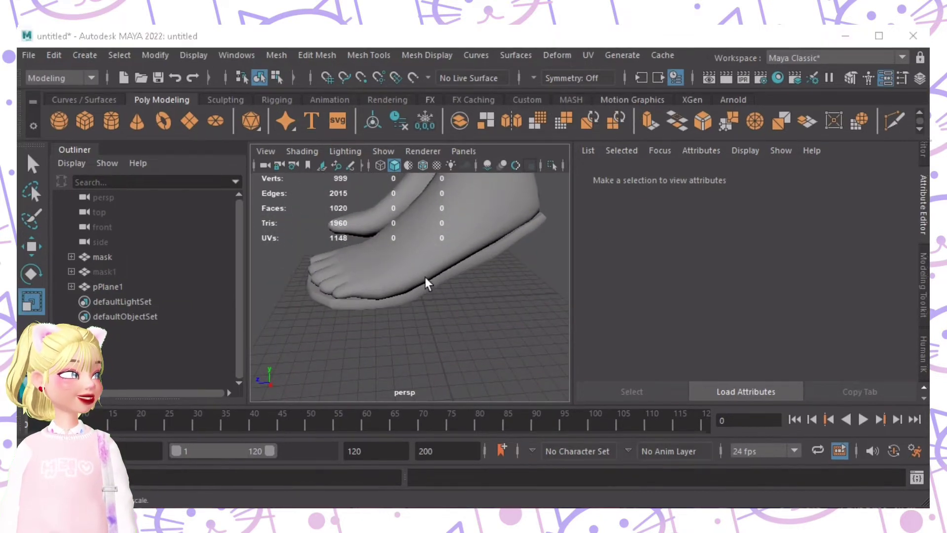
# Step: Select the sole and apply Smooth to it with 1 division
pyautogui.keyDown('alt'); pyautogui.moveTo(425, 276); pyautogui.dragTo(388, 349); pyautogui.keyUp('alt')
pyautogui.click(388, 349)
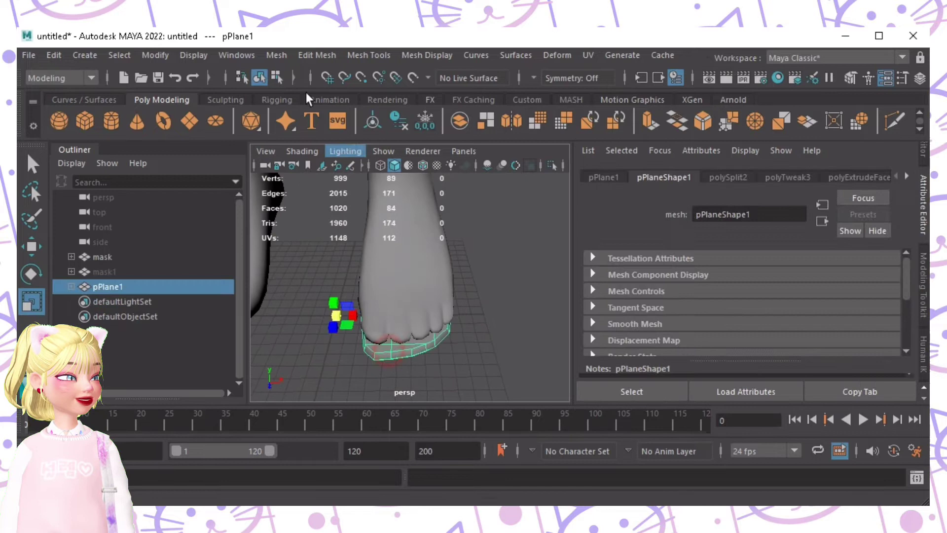
pyautogui.click(264, 62)
pyautogui.click(298, 220)
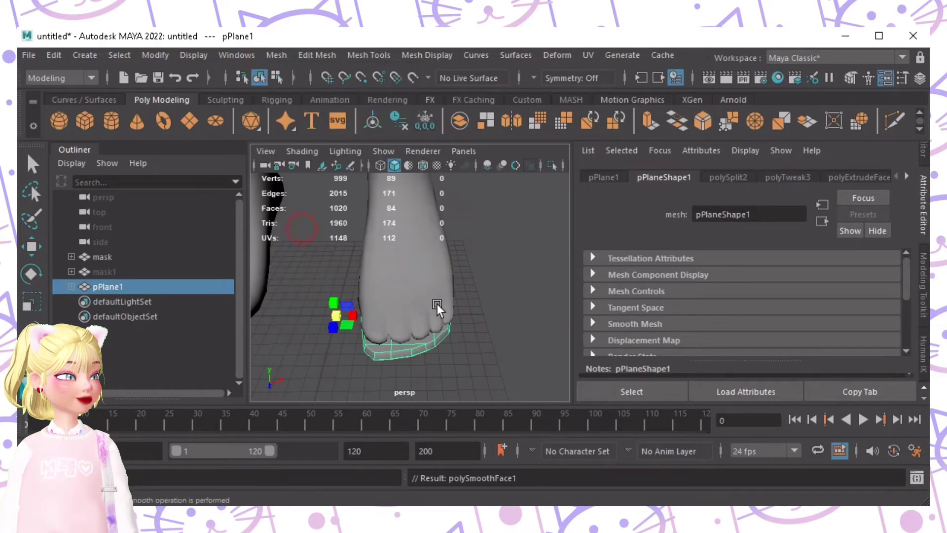
pyautogui.click(508, 310)
pyautogui.keyDown('alt'); pyautogui.moveTo(508, 310); pyautogui.dragTo(546, 303); pyautogui.keyUp('alt')
pyautogui.click(405, 302)
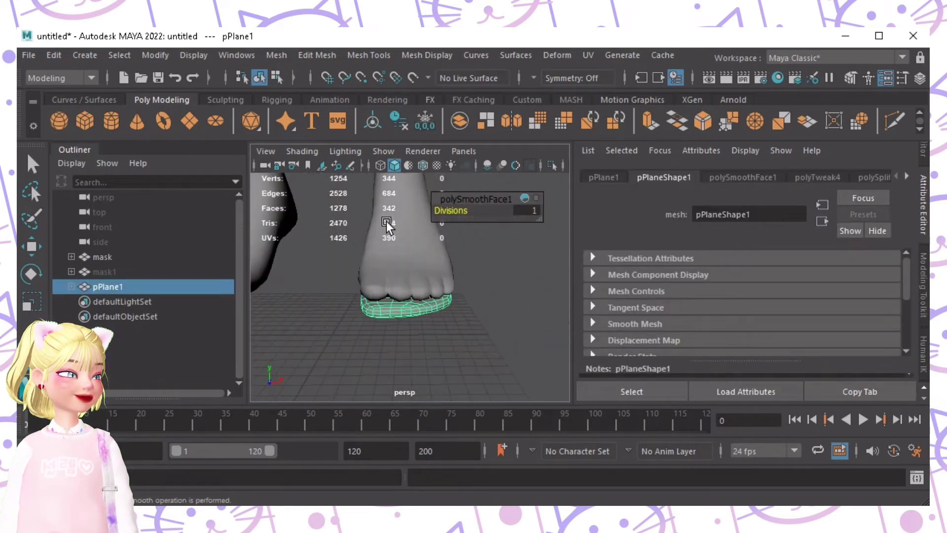
pyautogui.keyDown('alt'); pyautogui.moveTo(372, 262); pyautogui.dragTo(257, 269); pyautogui.keyUp('alt')
pyautogui.click(392, 306)
pyautogui.keyDown('alt'); pyautogui.moveTo(392, 306); pyautogui.dragTo(371, 324); pyautogui.keyUp('alt')
pyautogui.click(363, 316)
pyautogui.keyDown('alt'); pyautogui.moveTo(371, 324); pyautogui.dragTo(405, 330, button='right'); pyautogui.keyUp('alt')
pyautogui.press('F10')
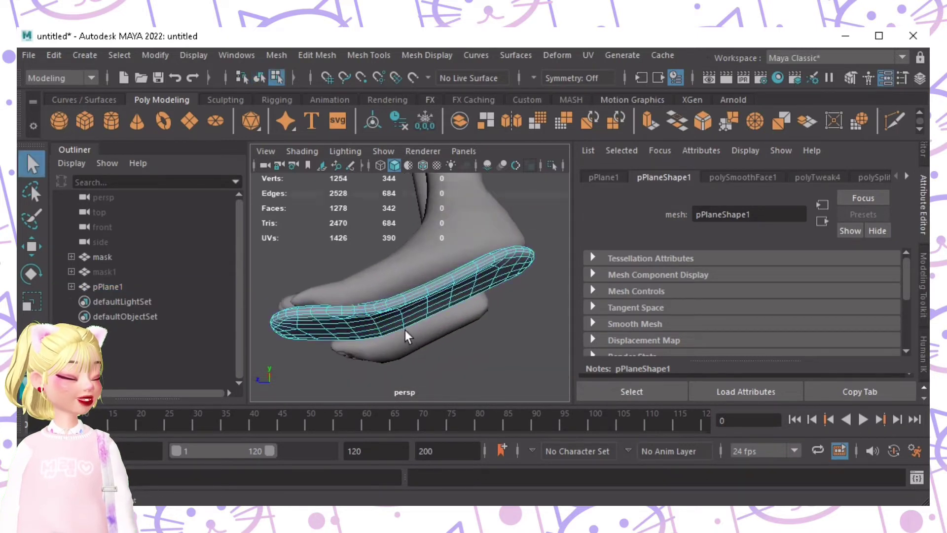
pyautogui.keyDown('alt'); pyautogui.moveTo(362, 369); pyautogui.dragTo(291, 273); pyautogui.keyUp('alt')
pyautogui.click(291, 275)
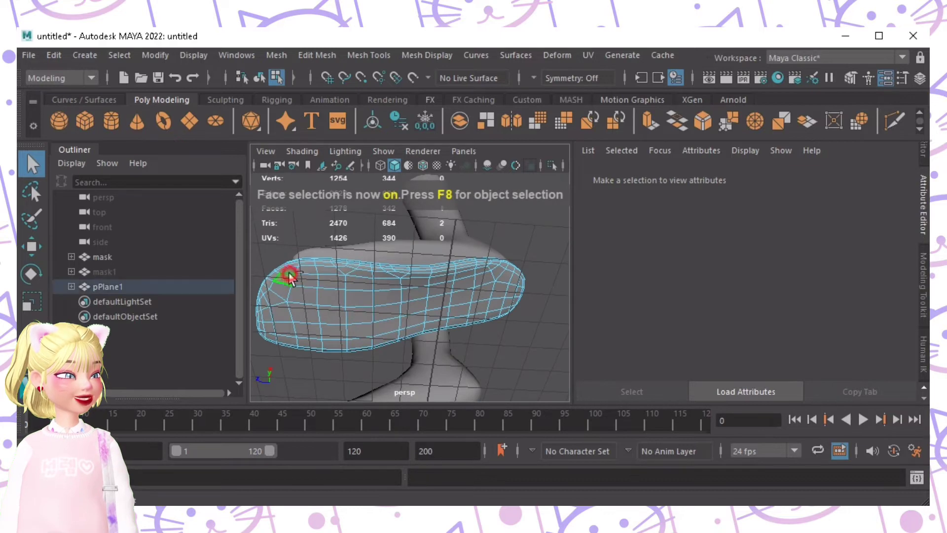
pyautogui.click(293, 270)
pyautogui.keyDown('shift'); pyautogui.click(275, 275); pyautogui.keyUp('shift')
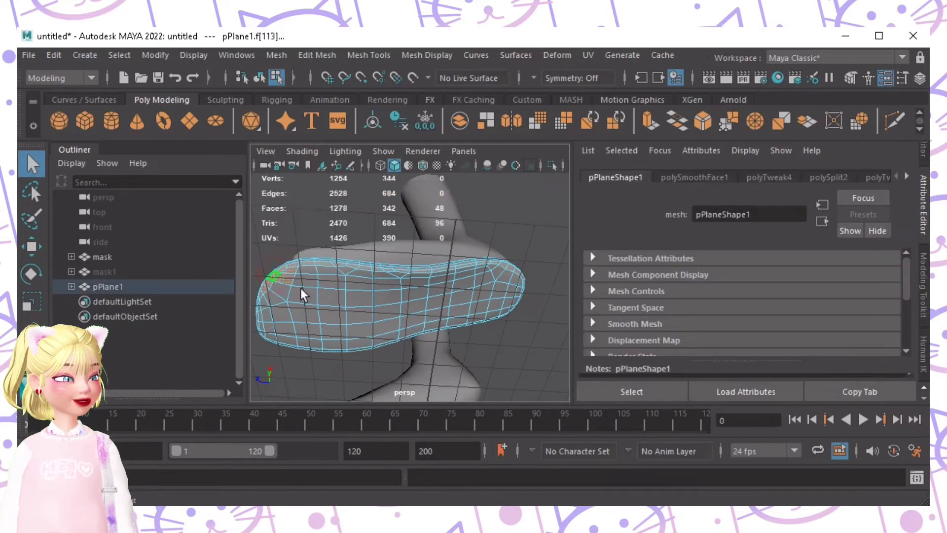
pyautogui.keyDown('alt'); pyautogui.moveTo(302, 294); pyautogui.dragTo(555, 345); pyautogui.keyUp('alt')
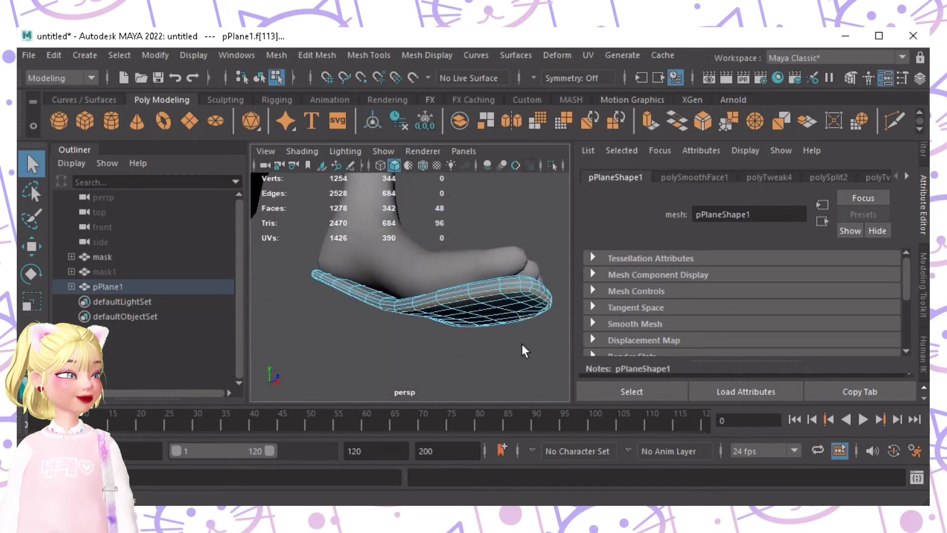
pyautogui.keyDown('alt'); pyautogui.moveTo(466, 334); pyautogui.dragTo(330, 365); pyautogui.keyUp('alt')
pyautogui.keyDown('alt'); pyautogui.moveTo(387, 364); pyautogui.dragTo(345, 365); pyautogui.keyUp('alt')
# Step: Undo the face selections and the Smooth operation on the sole
pyautogui.hotkey('ctrl', 'z')
pyautogui.hotkey('ctrl', 'z')
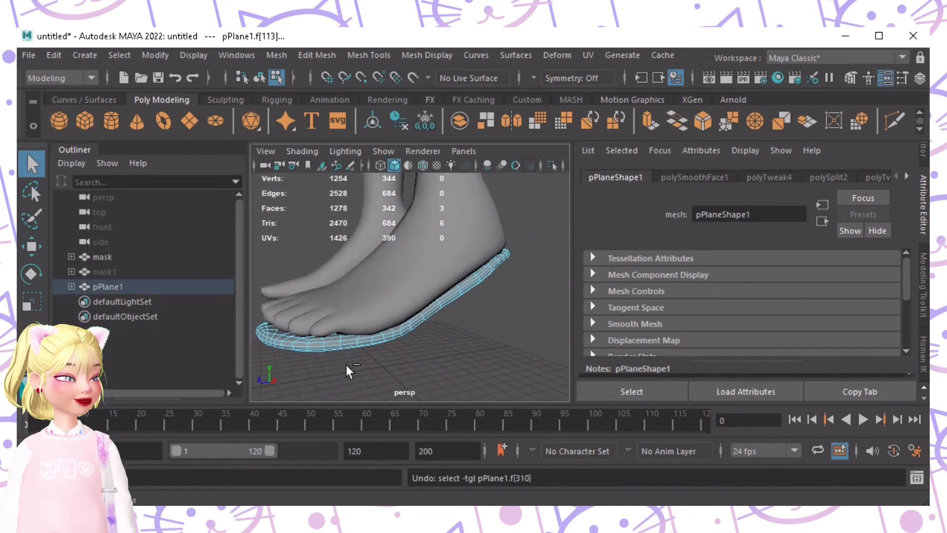
pyautogui.hotkey('ctrl', 'z')
pyautogui.hotkey('ctrl', 'z')
pyautogui.hotkey('ctrl', 'z')
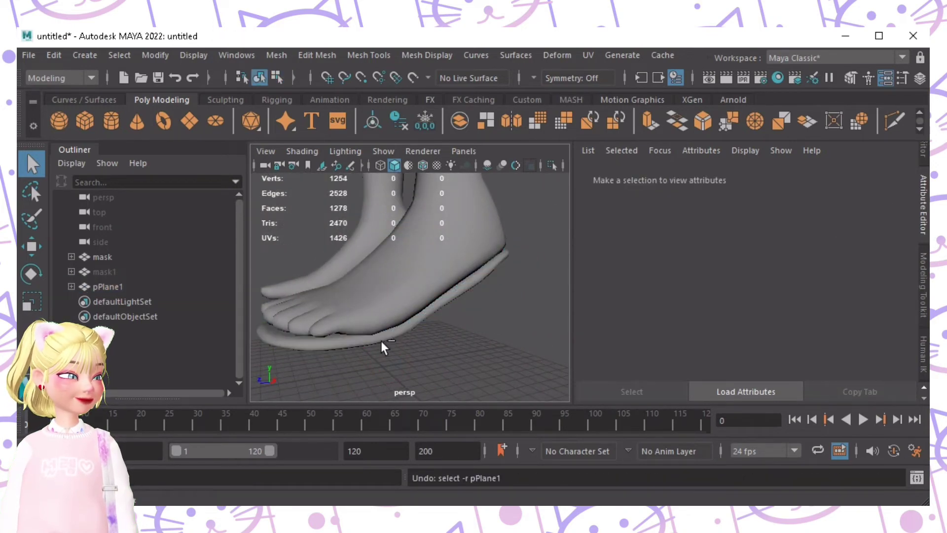
pyautogui.hotkey('ctrl', 'z')
pyautogui.hotkey('ctrl', 'z')
pyautogui.hotkey('ctrl', 'z')
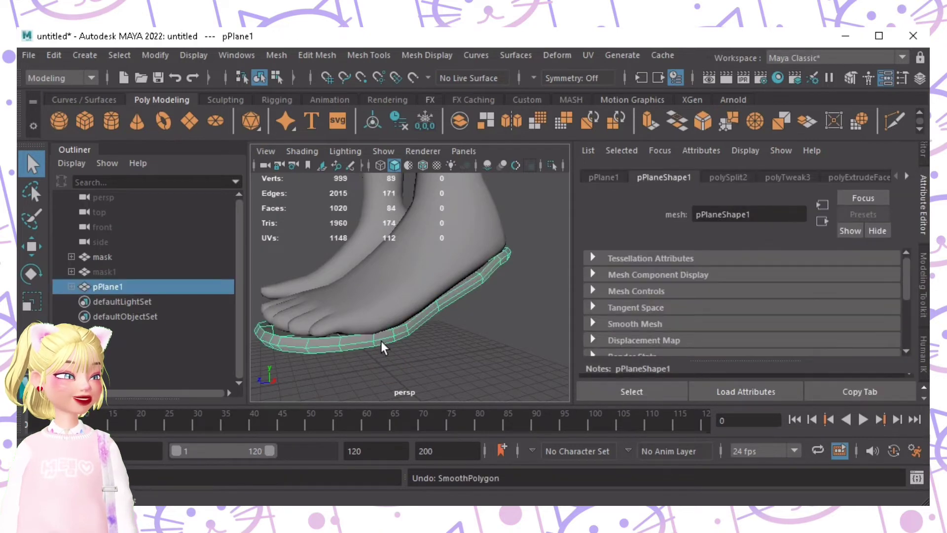
# Step: Select the underside faces of the sole's forefoot area and move them straight down to form a thick platform
pyautogui.keyDown('alt'); pyautogui.moveTo(381, 341); pyautogui.dragTo(389, 304); pyautogui.keyUp('alt')
pyautogui.press('F11')
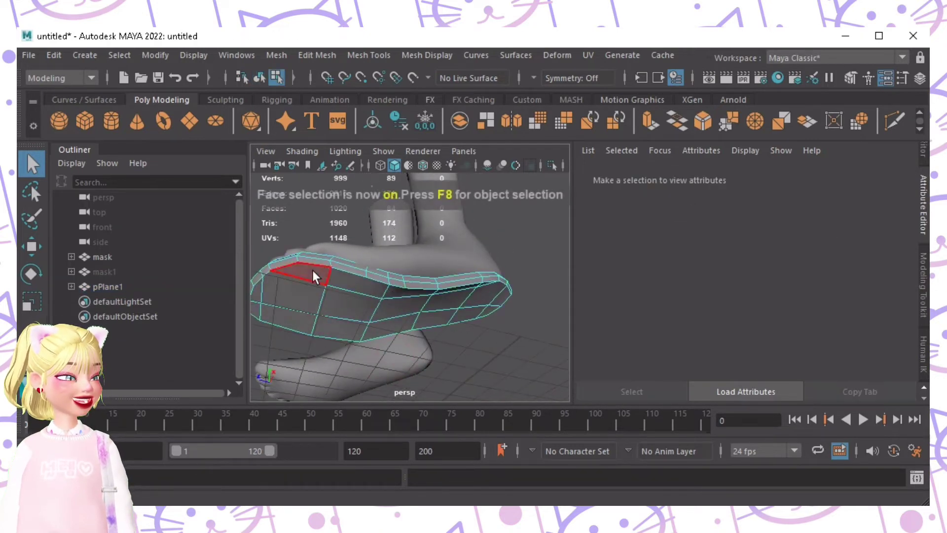
pyautogui.click(312, 272)
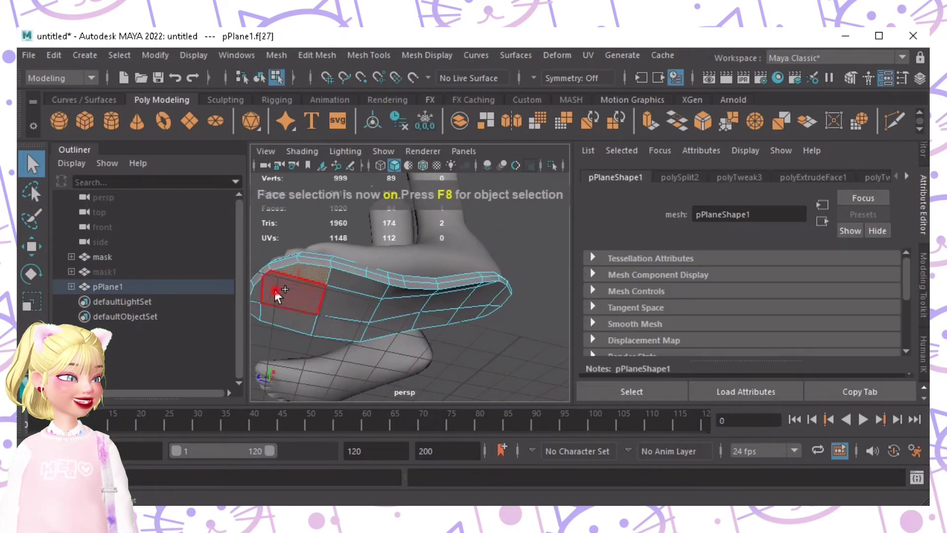
pyautogui.keyDown('shift'); pyautogui.click(279, 318); pyautogui.keyUp('shift')
pyautogui.keyDown('shift'); pyautogui.click(336, 322); pyautogui.keyUp('shift')
pyautogui.keyDown('shift'); pyautogui.click(344, 305); pyautogui.keyUp('shift')
pyautogui.keyDown('shift'); pyautogui.click(348, 289); pyautogui.keyUp('shift')
pyautogui.keyDown('alt'); pyautogui.moveTo(486, 306); pyautogui.dragTo(514, 358); pyautogui.keyUp('alt')
pyautogui.keyDown('alt'); pyautogui.moveTo(463, 360); pyautogui.dragTo(394, 345, button='right'); pyautogui.keyUp('alt')
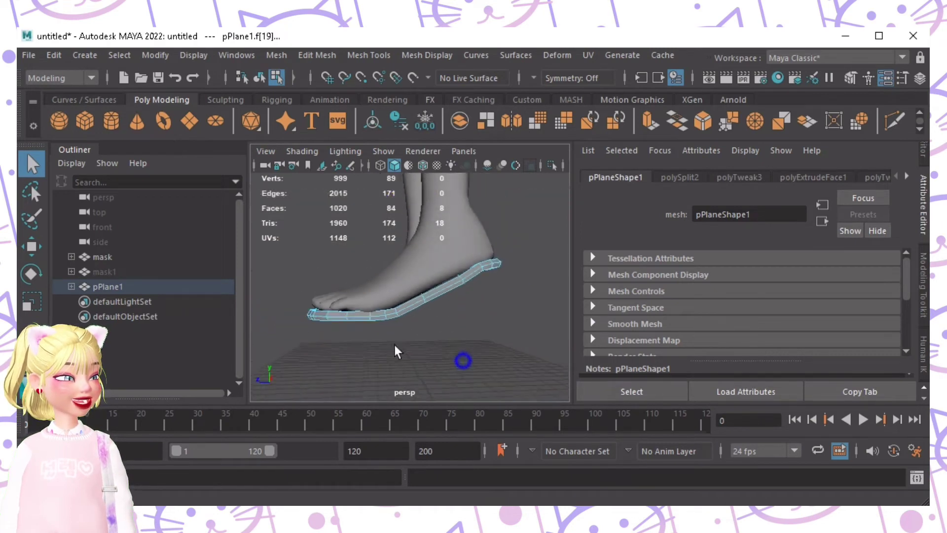
pyautogui.keyDown('alt'); pyautogui.moveTo(395, 348); pyautogui.dragTo(393, 289); pyautogui.keyUp('alt')
pyautogui.press('w')
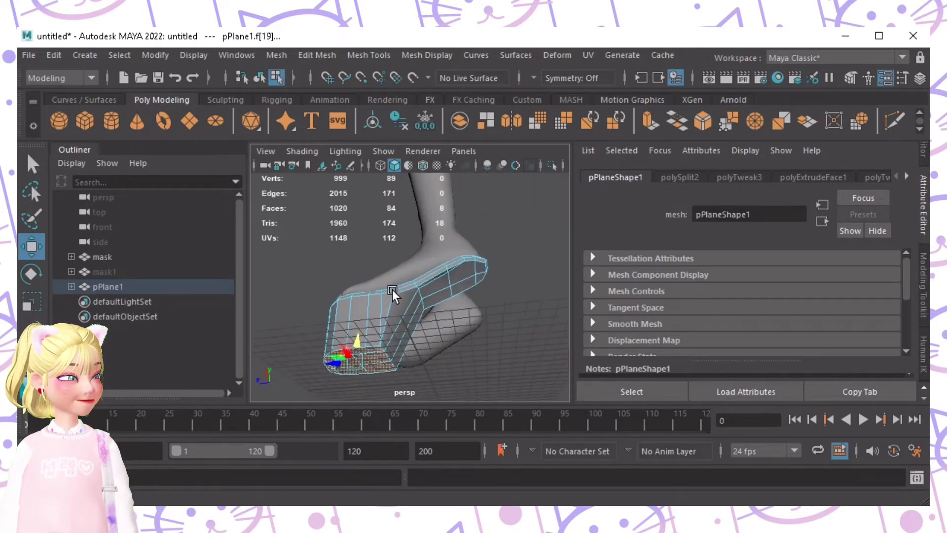
# Step: Try to move the edges where the platform's back wall meets the arch, and undo the move
pyautogui.keyDown('alt'); pyautogui.moveTo(392, 289); pyautogui.dragTo(562, 364, button='right'); pyautogui.keyUp('alt')
pyautogui.keyDown('alt'); pyautogui.moveTo(488, 347); pyautogui.dragTo(482, 313); pyautogui.keyUp('alt')
pyautogui.keyDown('alt'); pyautogui.moveTo(482, 313); pyautogui.dragTo(553, 336, button='right'); pyautogui.keyUp('alt')
pyautogui.keyDown('alt'); pyautogui.moveTo(468, 315); pyautogui.dragTo(408, 280); pyautogui.keyUp('alt')
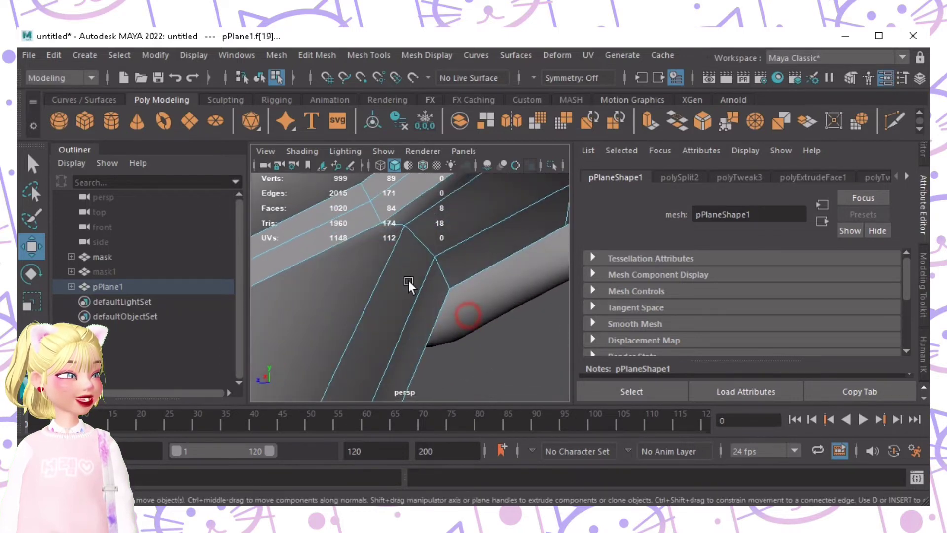
pyautogui.press('F10')
pyautogui.click(404, 229)
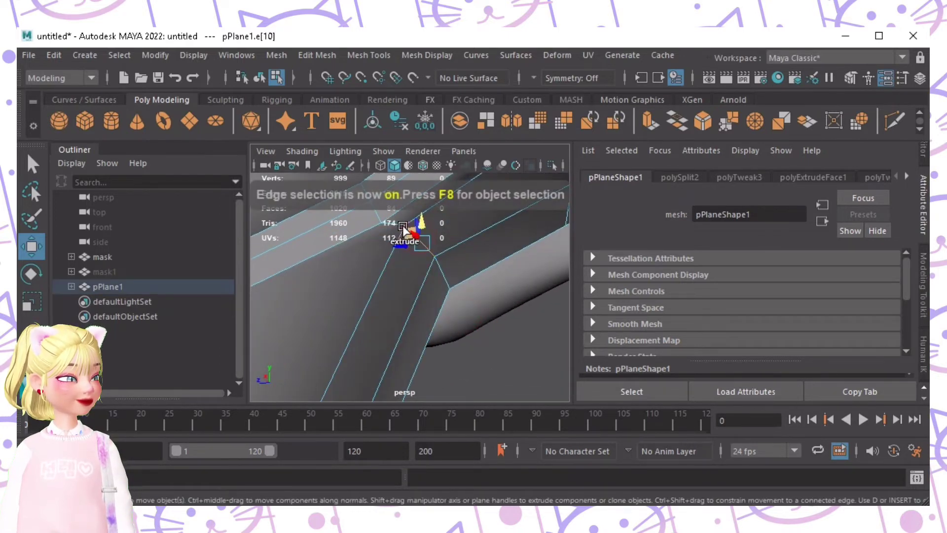
pyautogui.moveTo(413, 262); pyautogui.dragTo(400, 283)
pyautogui.moveTo(380, 236); pyautogui.dragTo(277, 292)
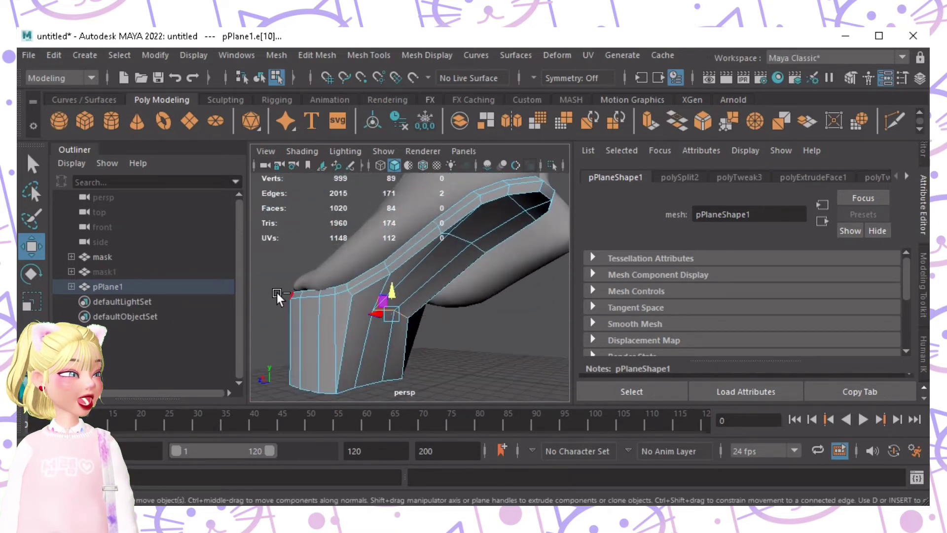
pyautogui.hotkey('ctrl', 'z')
pyautogui.hotkey('ctrl', 'z')
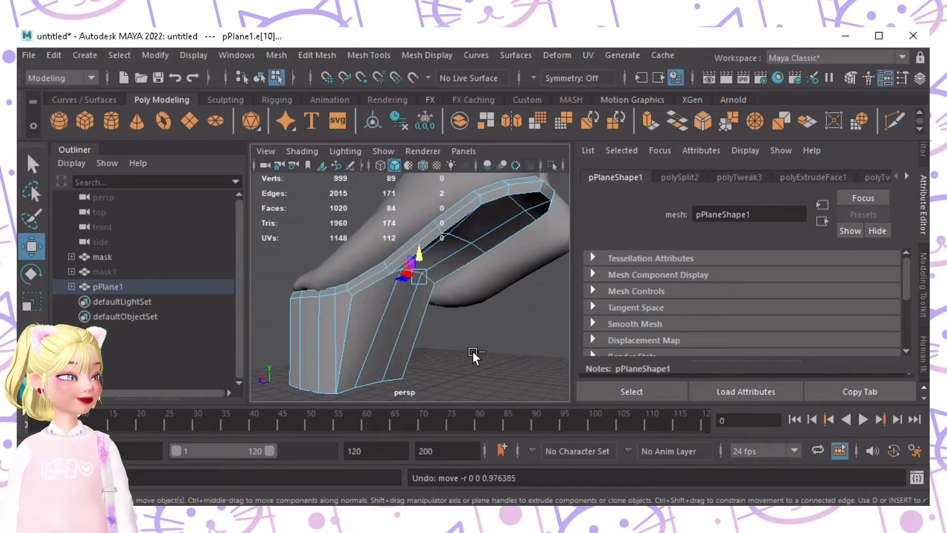
# Step: Multi-Cut a row of edges across the upper part of the platform's back wall and connect it to the side corner below the sole
pyautogui.click(495, 346)
pyautogui.keyDown('alt'); pyautogui.moveTo(496, 344); pyautogui.dragTo(636, 324); pyautogui.keyUp('alt')
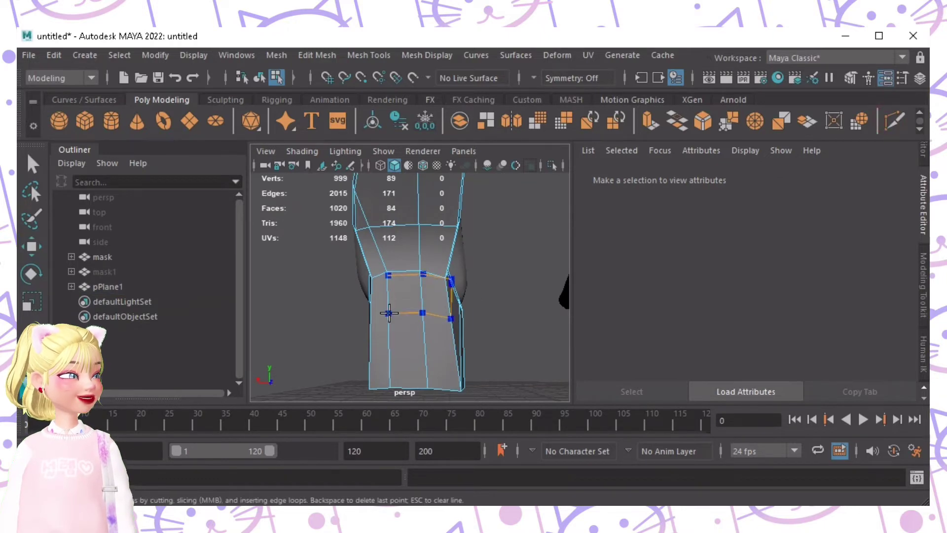
pyautogui.keyDown('alt'); pyautogui.moveTo(389, 313); pyautogui.dragTo(351, 317); pyautogui.keyUp('alt')
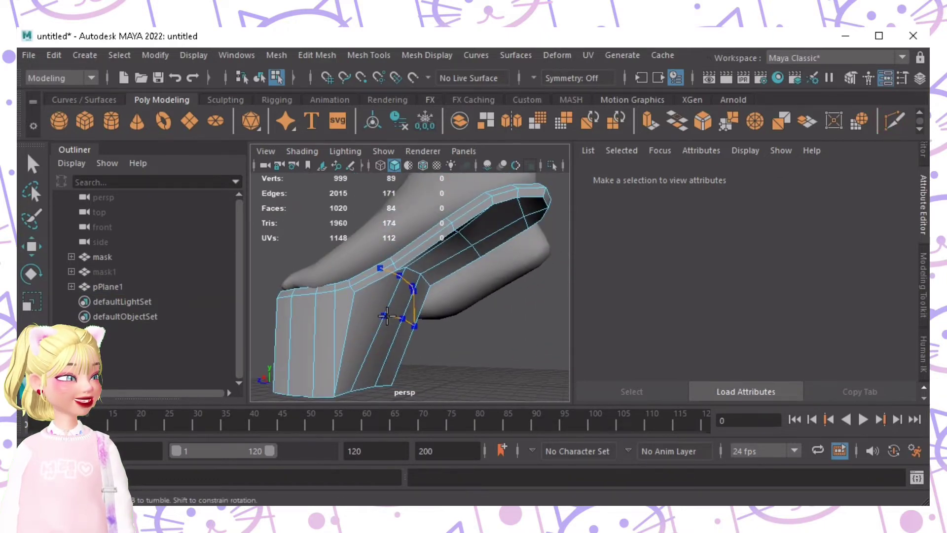
pyautogui.press('Return')
pyautogui.keyDown('alt'); pyautogui.moveTo(439, 327); pyautogui.dragTo(384, 329); pyautogui.keyUp('alt')
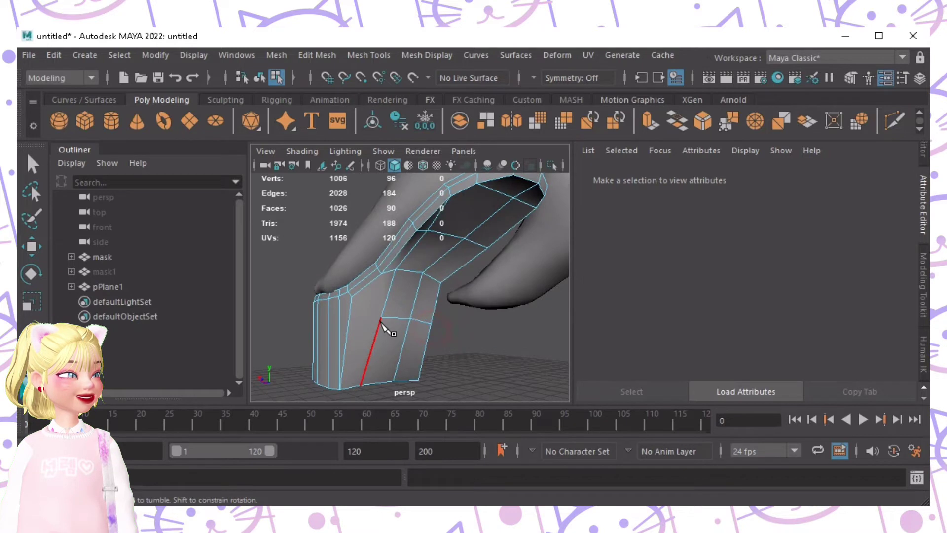
pyautogui.click(352, 298)
pyautogui.press('Return')
# Step: Select the two newly cut edges across the platform's back wall and move them up to reshape the transition into the arch
pyautogui.keyDown('alt'); pyautogui.moveTo(380, 291); pyautogui.dragTo(448, 290); pyautogui.keyUp('alt')
pyautogui.press('F10')
pyautogui.press('q')
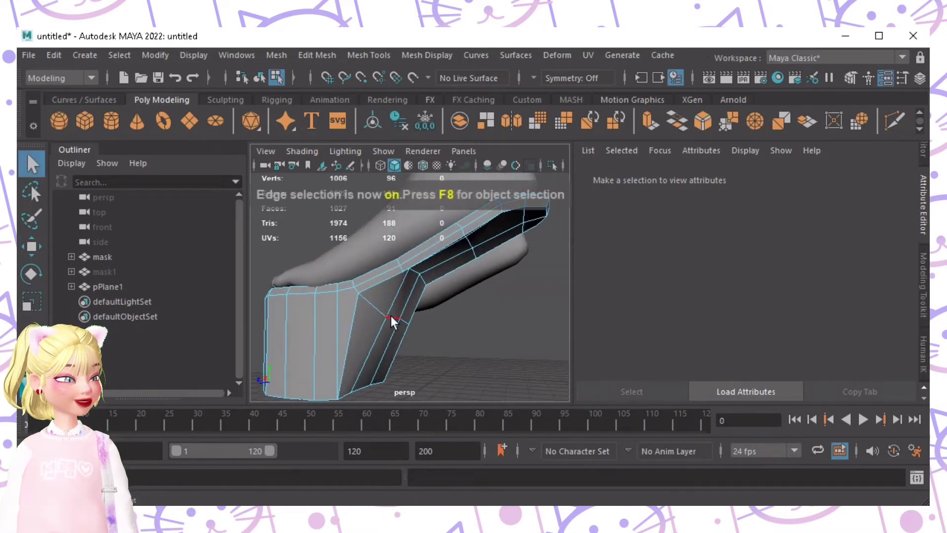
pyautogui.click(391, 317)
pyautogui.keyDown('alt'); pyautogui.moveTo(391, 321); pyautogui.dragTo(269, 334); pyautogui.keyUp('alt')
pyautogui.keyDown('shift'); pyautogui.click(425, 319); pyautogui.keyUp('shift')
pyautogui.keyDown('alt'); pyautogui.moveTo(425, 326); pyautogui.dragTo(388, 339); pyautogui.keyUp('alt')
pyautogui.press('w')
pyautogui.moveTo(457, 320); pyautogui.dragTo(445, 288)
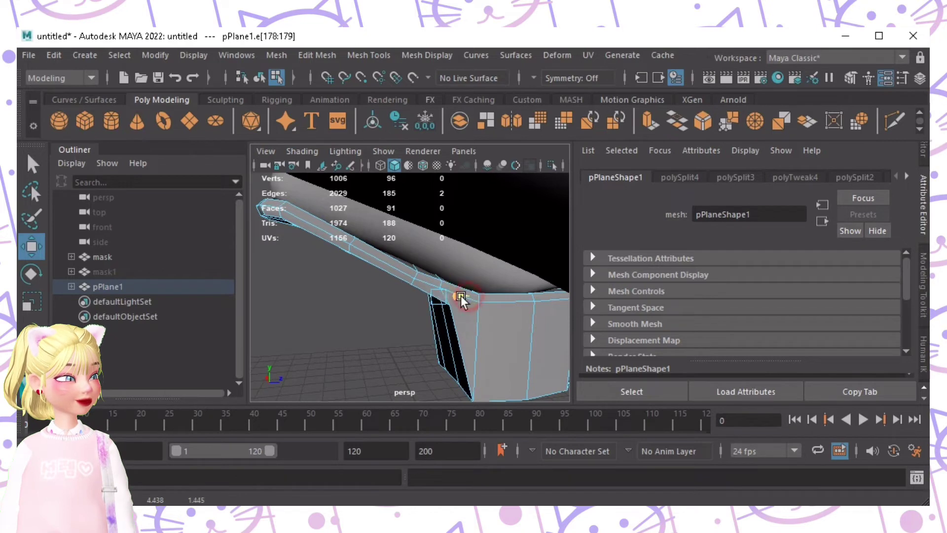
pyautogui.keyDown('alt'); pyautogui.moveTo(399, 302); pyautogui.dragTo(357, 287); pyautogui.keyUp('alt')
pyautogui.keyDown('alt'); pyautogui.moveTo(356, 288); pyautogui.dragTo(458, 300, button='right'); pyautogui.keyUp('alt')
pyautogui.keyDown('alt'); pyautogui.moveTo(459, 300); pyautogui.dragTo(398, 260); pyautogui.keyUp('alt')
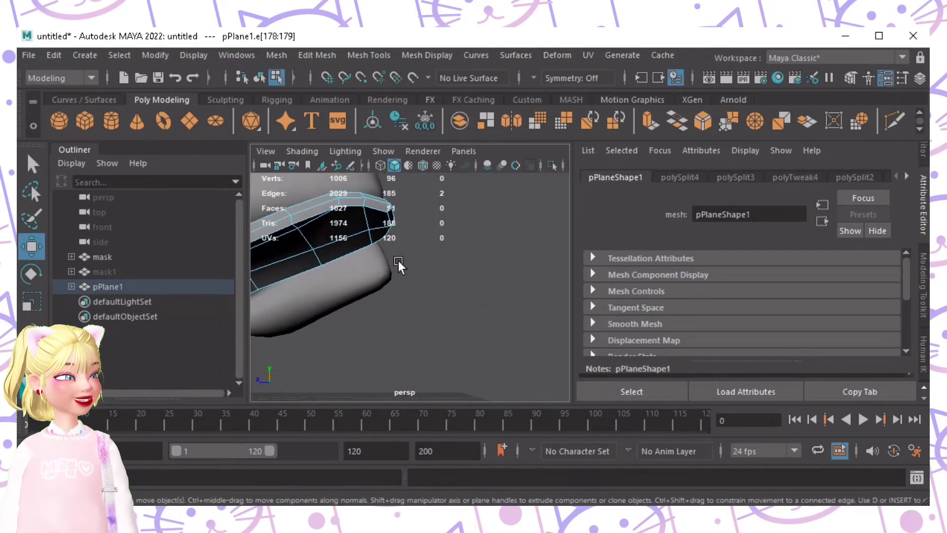
pyautogui.click(392, 260)
pyautogui.press('F11')
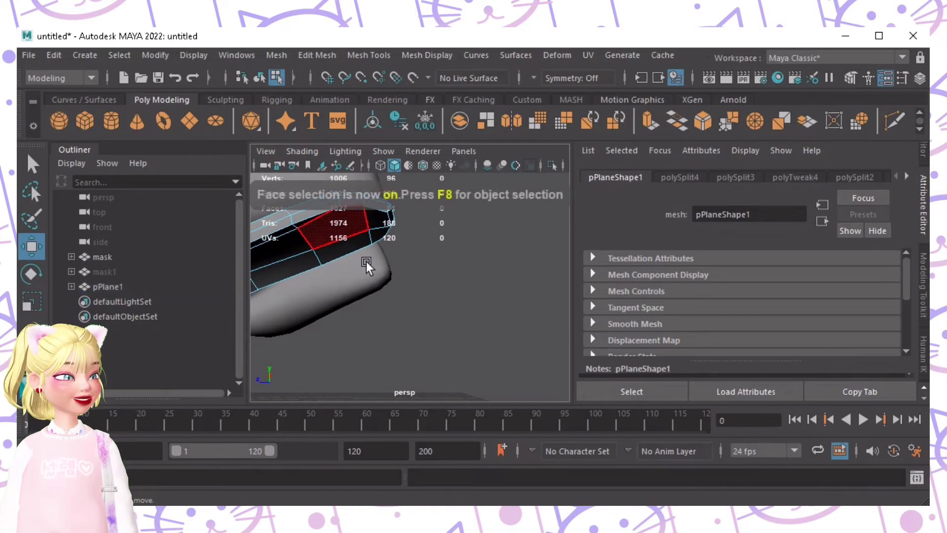
pyautogui.keyDown('alt'); pyautogui.moveTo(354, 282); pyautogui.dragTo(401, 266); pyautogui.keyUp('alt')
pyautogui.click(401, 266)
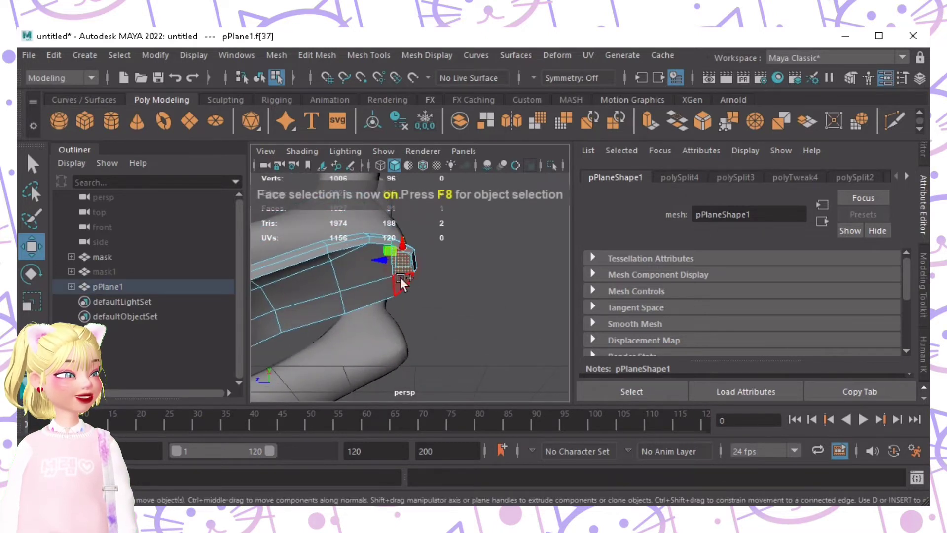
pyautogui.keyDown('shift'); pyautogui.click(400, 277); pyautogui.keyUp('shift')
pyautogui.press('q')
pyautogui.keyDown('shift'); pyautogui.click(348, 257); pyautogui.keyUp('shift')
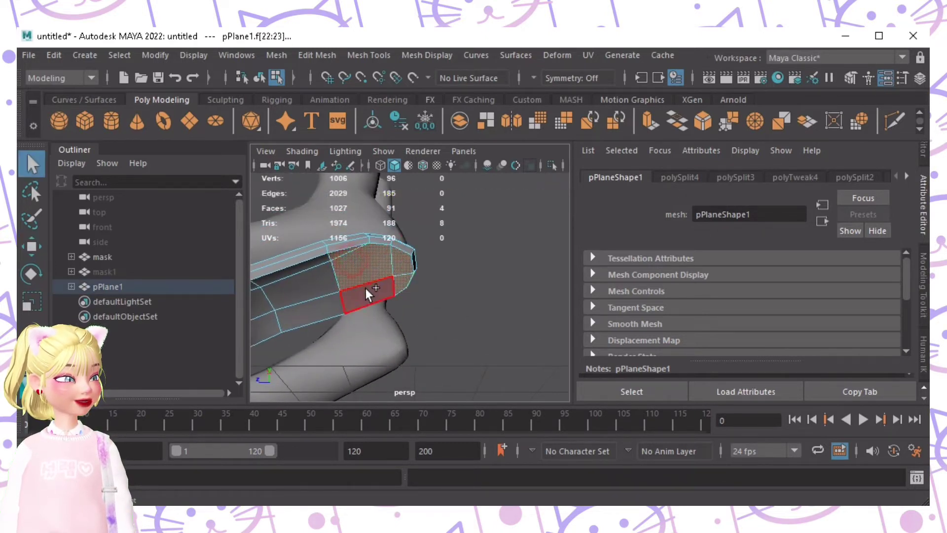
pyautogui.press('w')
pyautogui.keyDown('alt'); pyautogui.moveTo(383, 255); pyautogui.dragTo(399, 306); pyautogui.keyUp('alt')
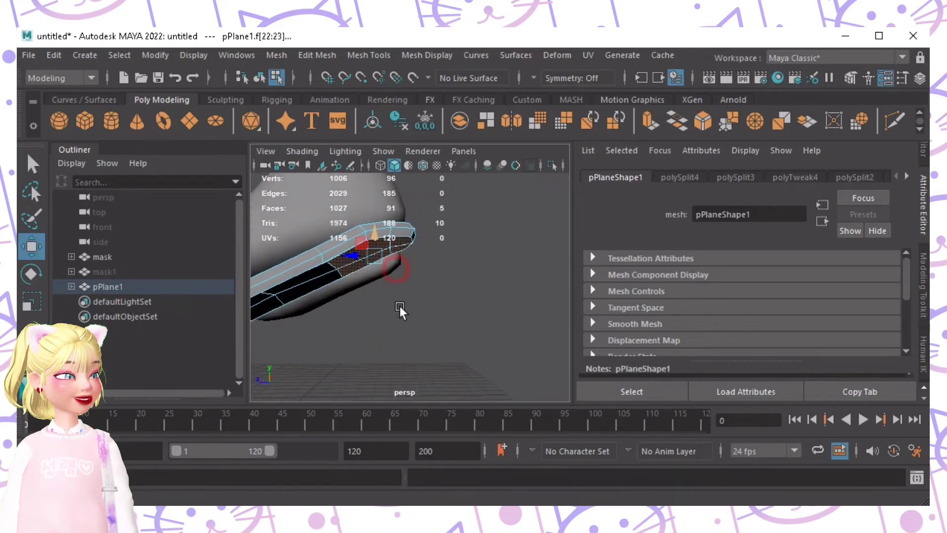
# Step: Insert a Multi-Cut edge loop around the sole just in front of the heel area
pyautogui.keyDown('alt'); pyautogui.moveTo(369, 262); pyautogui.dragTo(455, 240); pyautogui.keyUp('alt')
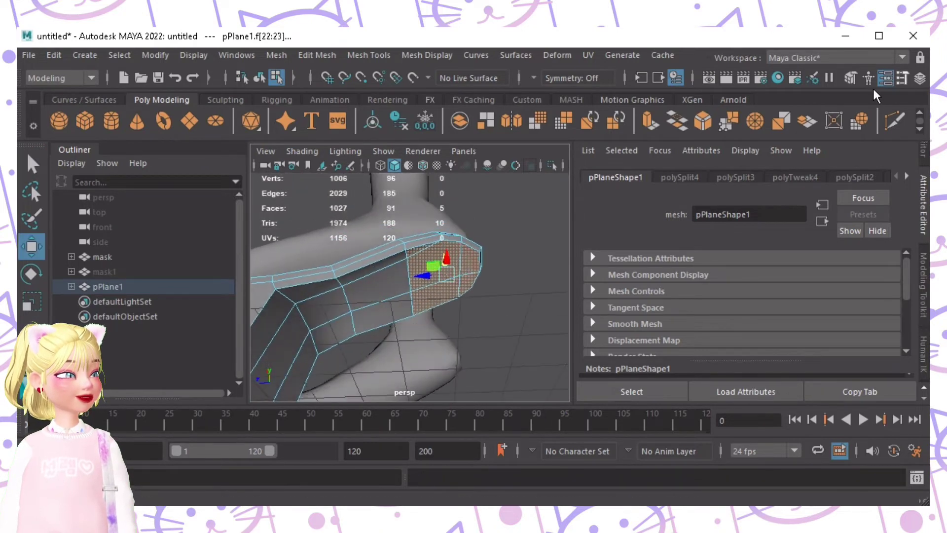
pyautogui.click(892, 121)
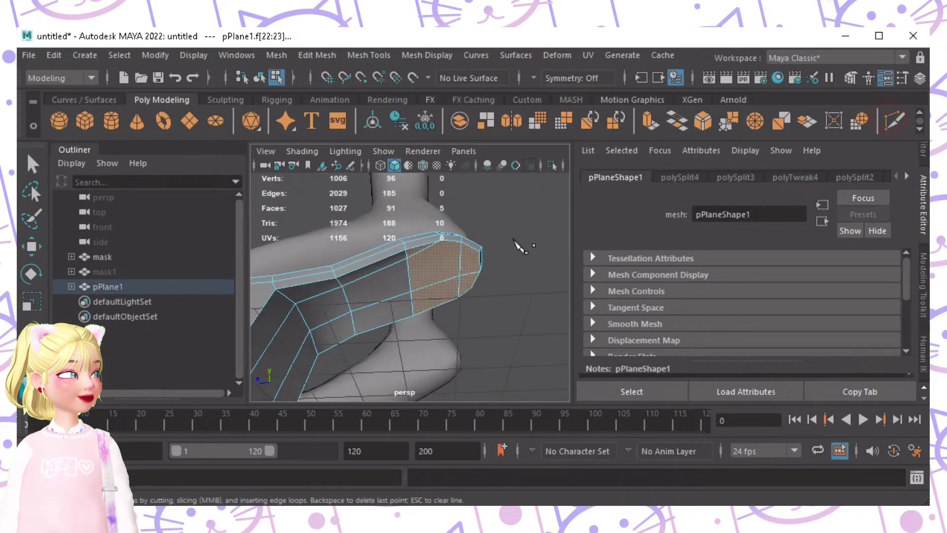
pyautogui.keyDown('ctrl'); pyautogui.click(399, 249); pyautogui.keyUp('ctrl')
# Step: Select the underside faces of the heel area behind the new edge loop and move them down close to the floor to form a block heel
pyautogui.press('F11')
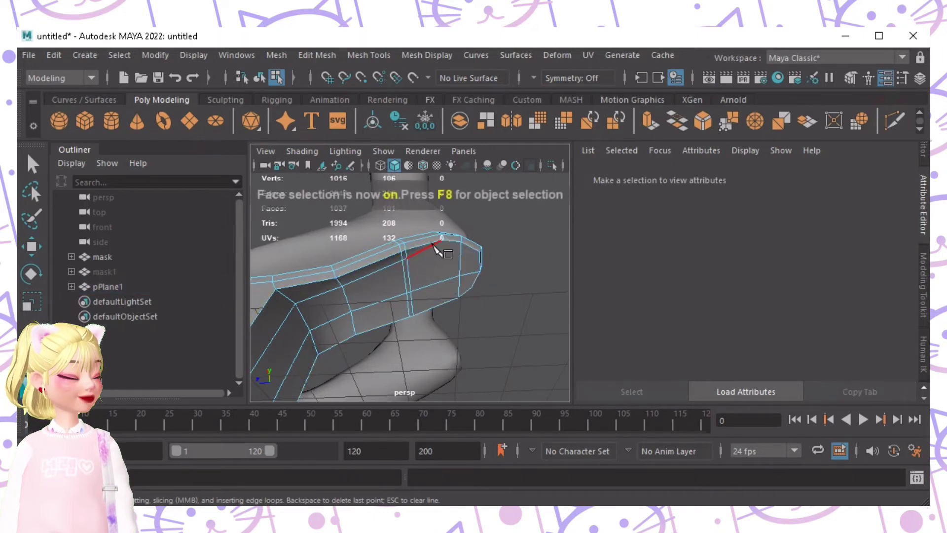
pyautogui.press('q')
pyautogui.click(427, 266)
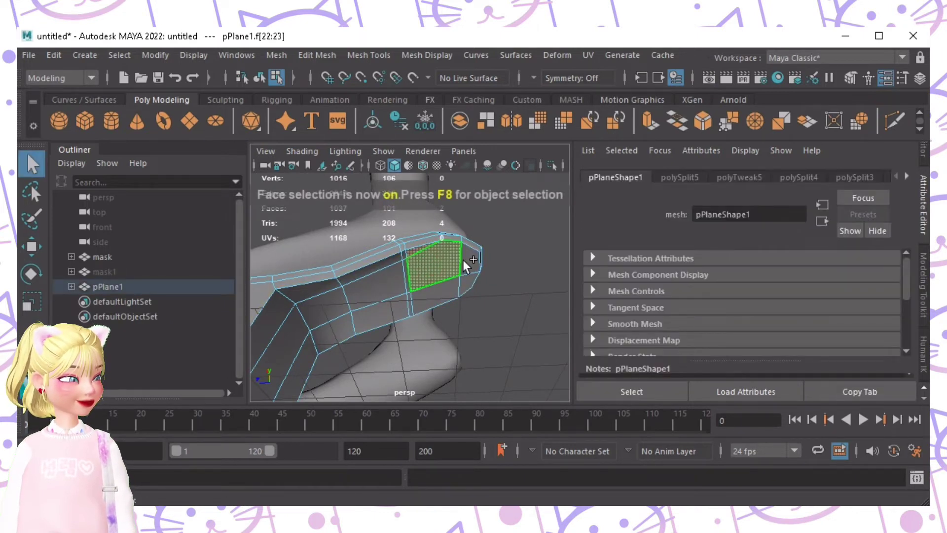
pyautogui.keyDown('shift'); pyautogui.click(464, 280); pyautogui.keyUp('shift')
pyautogui.keyDown('shift'); pyautogui.click(446, 289); pyautogui.keyUp('shift')
pyautogui.keyDown('alt'); pyautogui.moveTo(463, 292); pyautogui.dragTo(484, 302); pyautogui.keyUp('alt')
pyautogui.keyDown('alt'); pyautogui.moveTo(479, 329); pyautogui.dragTo(462, 327, button='right'); pyautogui.keyUp('alt')
pyautogui.keyDown('alt'); pyautogui.moveTo(462, 326); pyautogui.dragTo(404, 288); pyautogui.keyUp('alt')
pyautogui.press('w')
pyautogui.moveTo(441, 253); pyautogui.dragTo(442, 253)
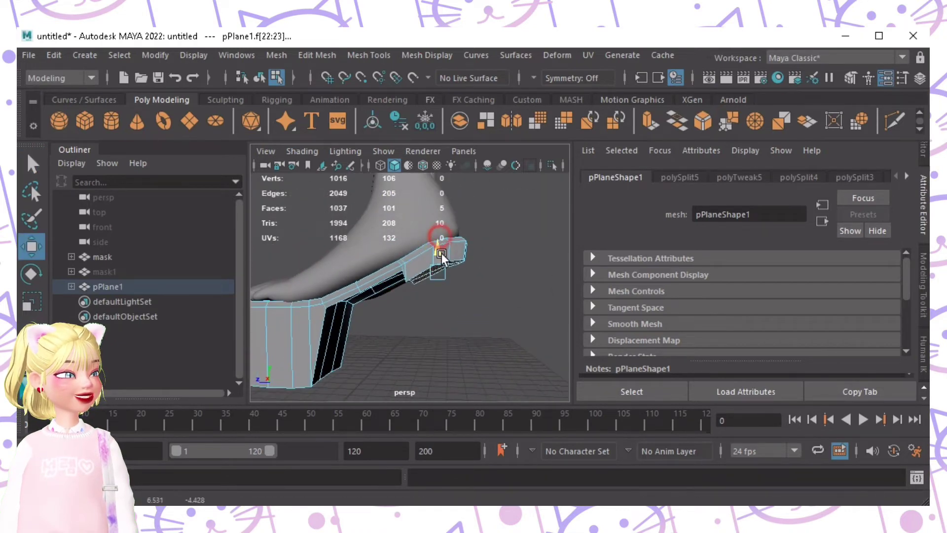
pyautogui.keyDown('alt'); pyautogui.moveTo(439, 348); pyautogui.dragTo(478, 288); pyautogui.keyUp('alt')
pyautogui.keyDown('alt'); pyautogui.moveTo(440, 356); pyautogui.dragTo(470, 306); pyautogui.keyUp('alt')
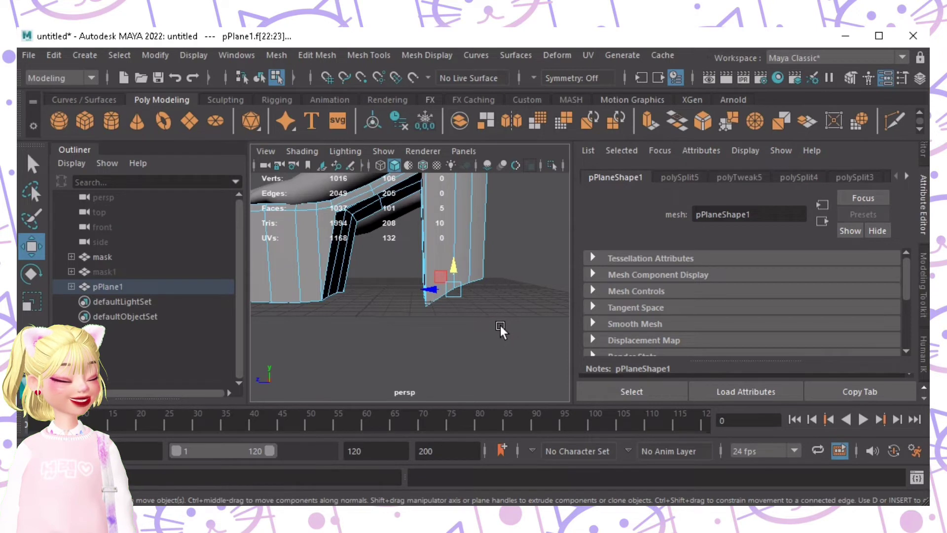
# Step: Rotate the heel's bottom faces until they are level and lower them to the height of the platform's base
pyautogui.press('r')
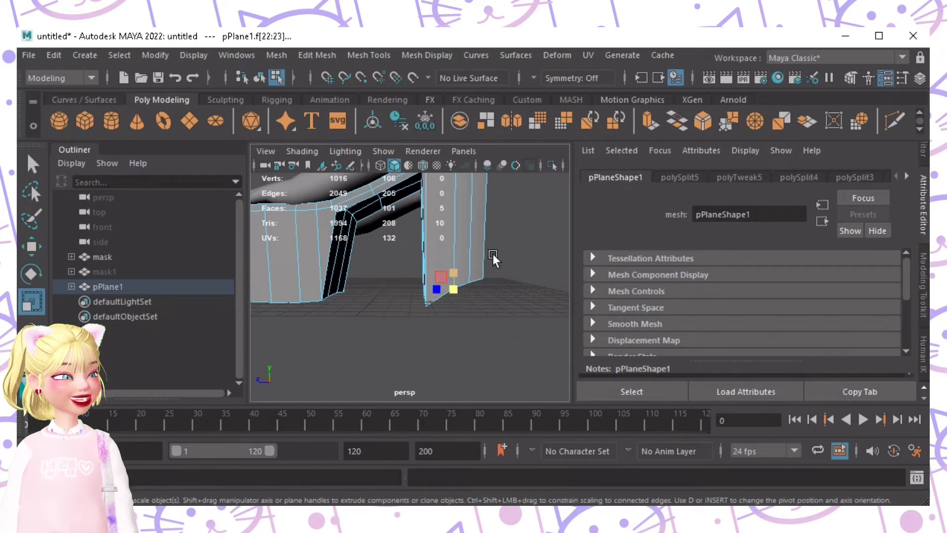
pyautogui.press('e')
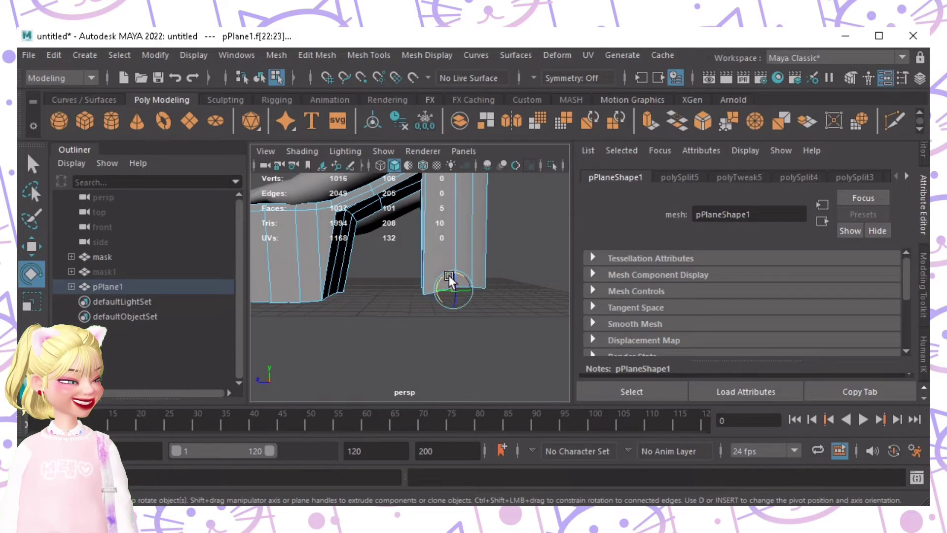
pyautogui.moveTo(449, 276); pyautogui.dragTo(449, 275)
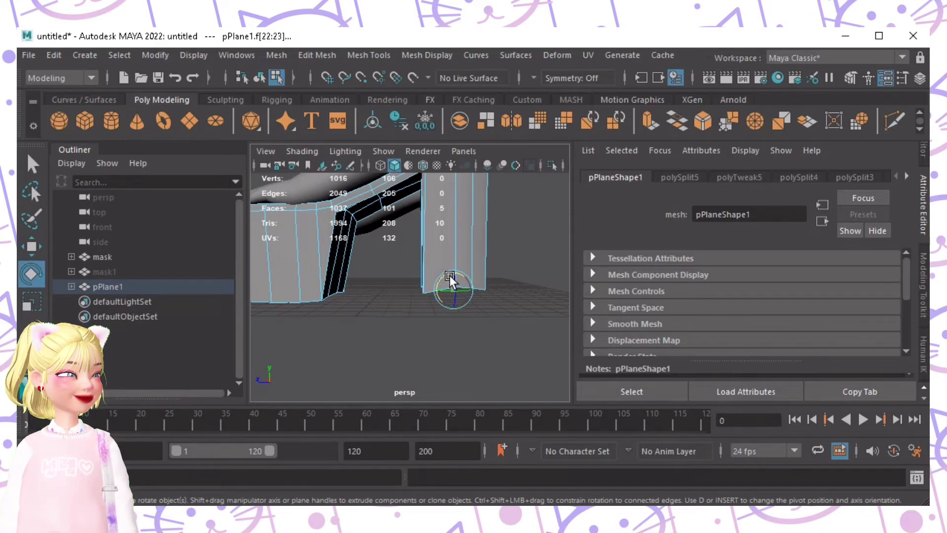
pyautogui.press('w')
pyautogui.click(454, 262)
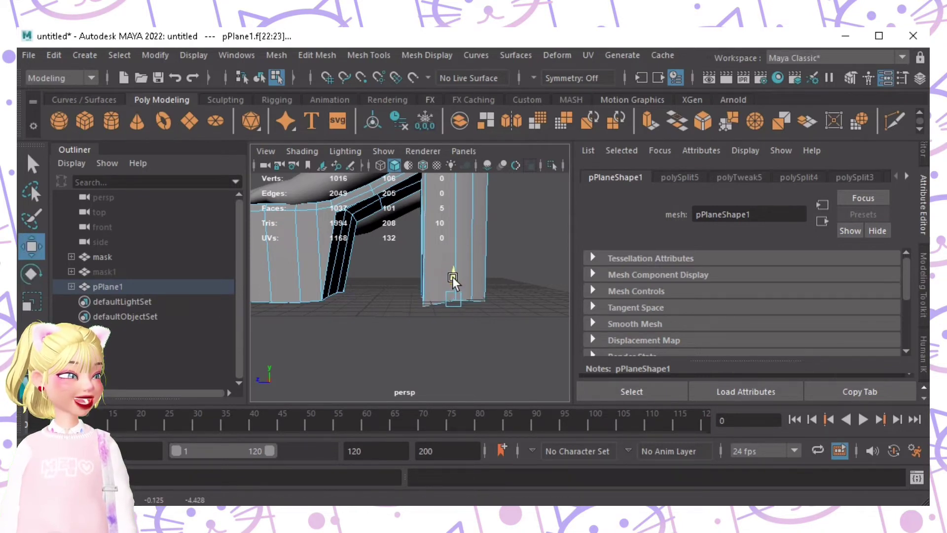
# Step: Lower the heel's bottom faces slightly and adjust its individual base vertices vertically until the bottom edge is level, finishing in object mode
pyautogui.moveTo(452, 277); pyautogui.dragTo(478, 313)
pyautogui.click(545, 311)
pyautogui.press('F9')
pyautogui.click(459, 299)
pyautogui.keyDown('alt'); pyautogui.moveTo(477, 313); pyautogui.dragTo(518, 313, button='right'); pyautogui.keyUp('alt')
pyautogui.moveTo(452, 279); pyautogui.dragTo(452, 289)
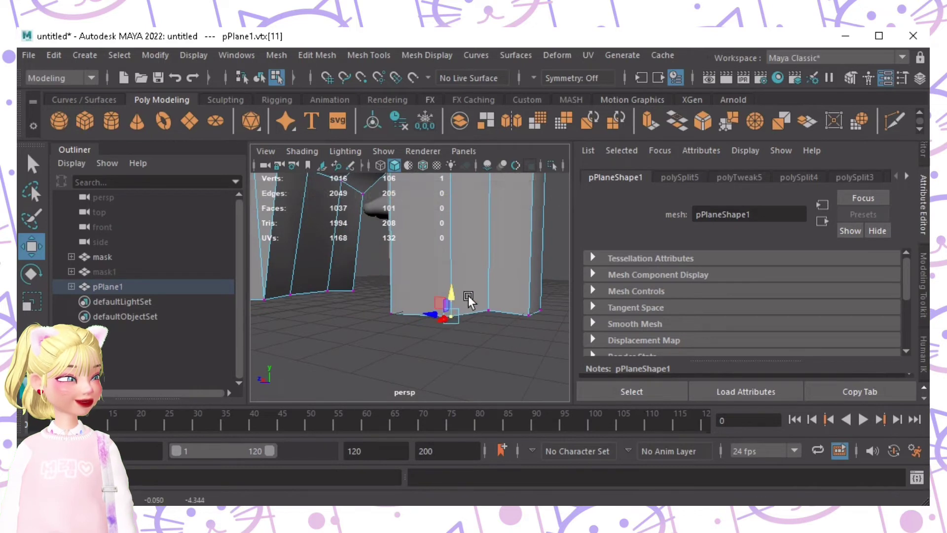
pyautogui.click(488, 310)
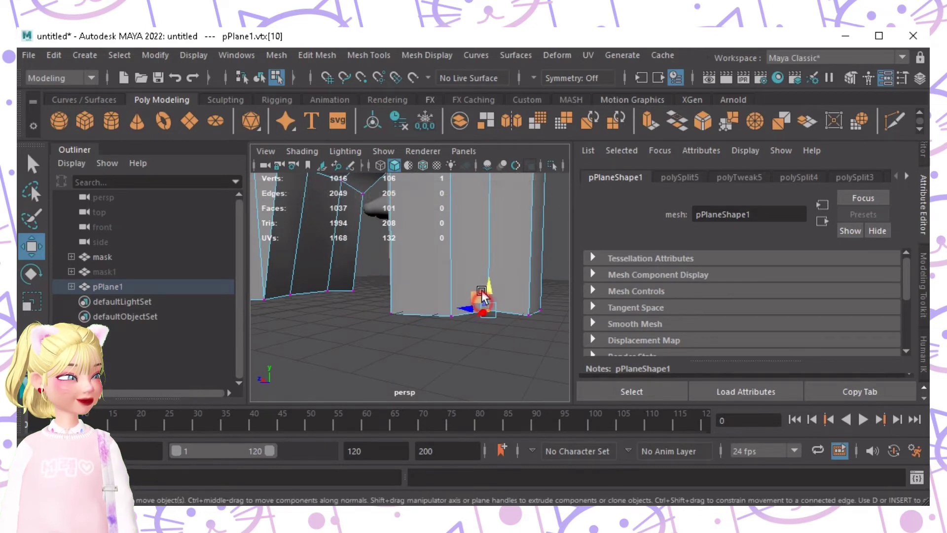
pyautogui.click(528, 314)
pyautogui.moveTo(525, 295); pyautogui.dragTo(527, 298)
pyautogui.keyDown('alt'); pyautogui.moveTo(476, 313); pyautogui.dragTo(513, 315); pyautogui.keyUp('alt')
pyautogui.keyDown('alt'); pyautogui.moveTo(513, 315); pyautogui.dragTo(380, 292, button='right'); pyautogui.keyUp('alt')
pyautogui.keyDown('alt'); pyautogui.moveTo(380, 291); pyautogui.dragTo(471, 296); pyautogui.keyUp('alt')
pyautogui.click(502, 268)
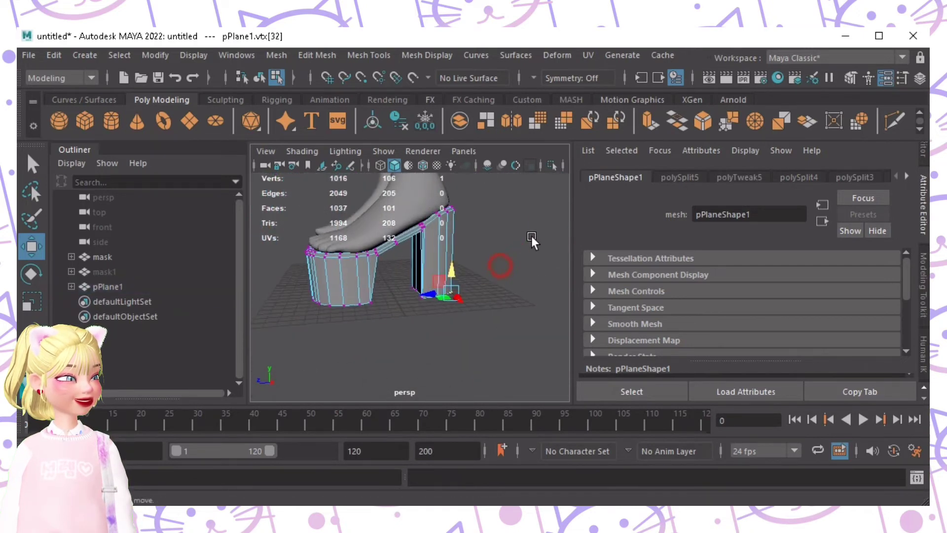
pyautogui.moveTo(537, 250); pyautogui.dragTo(534, 227, button='right')
pyautogui.keyDown('alt'); pyautogui.moveTo(534, 227); pyautogui.dragTo(540, 279); pyautogui.keyUp('alt')
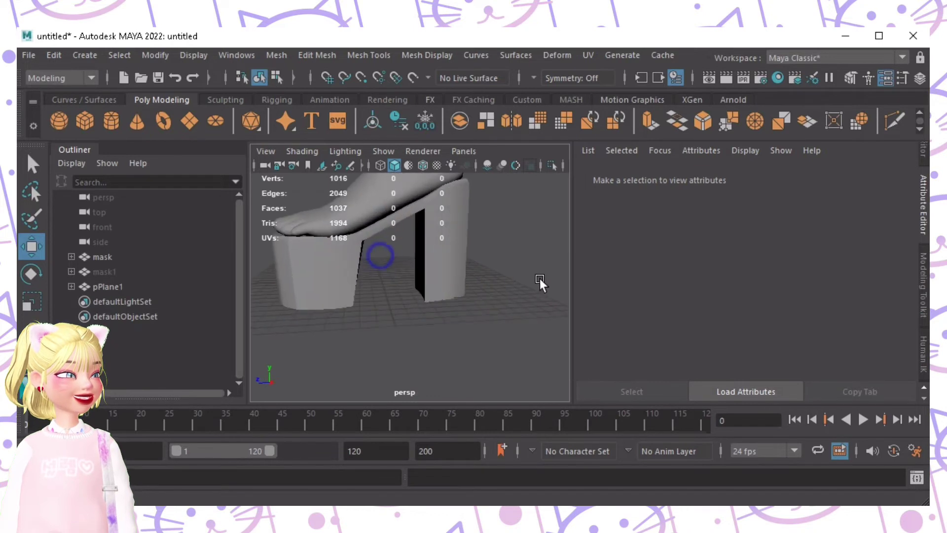
# Step: Insert a horizontal Multi-Cut edge loop around the shoe at about mid-height of the platform and heel
pyautogui.click(424, 256)
pyautogui.click(894, 122)
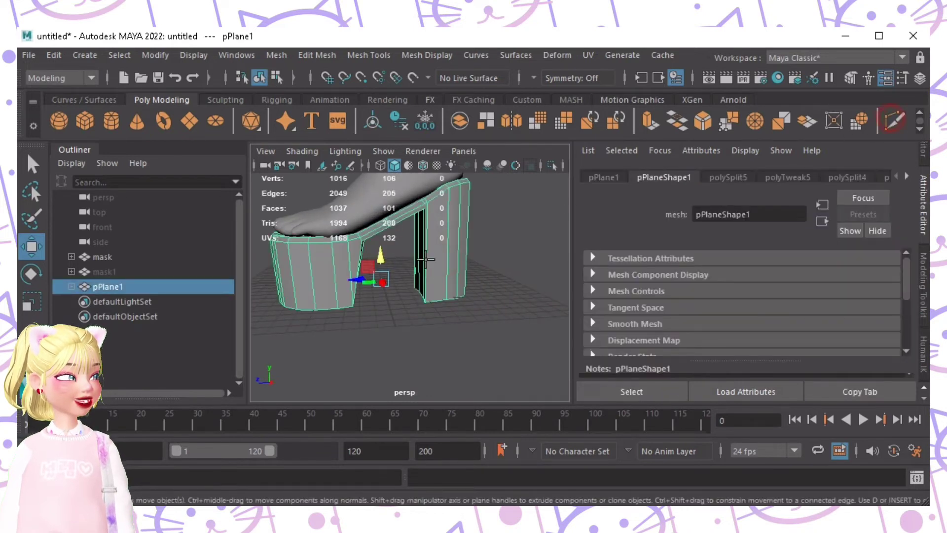
pyautogui.keyDown('ctrl'); pyautogui.click(314, 275); pyautogui.keyUp('ctrl')
pyautogui.press('q')
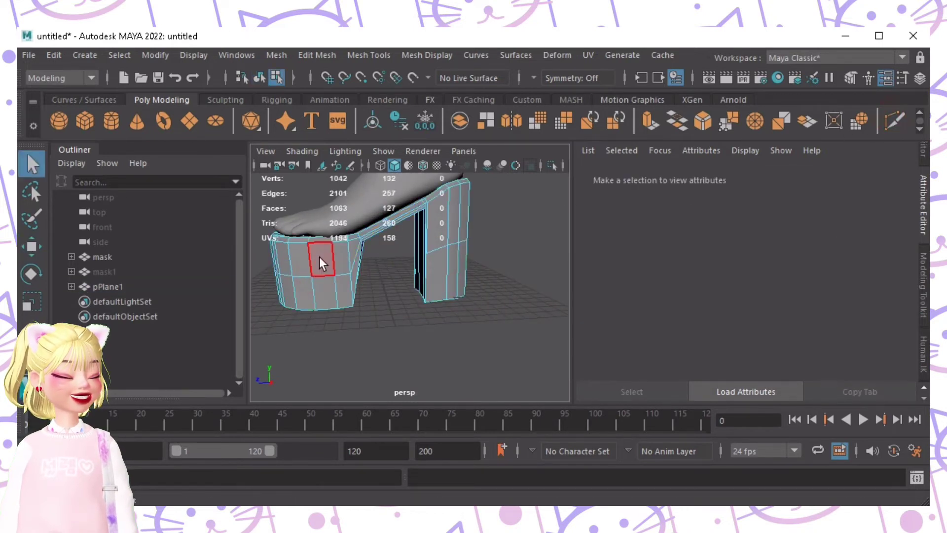
# Step: Try the Smooth operation on all faces of the shoe and undo it
pyautogui.click(319, 257)
pyautogui.click(276, 55)
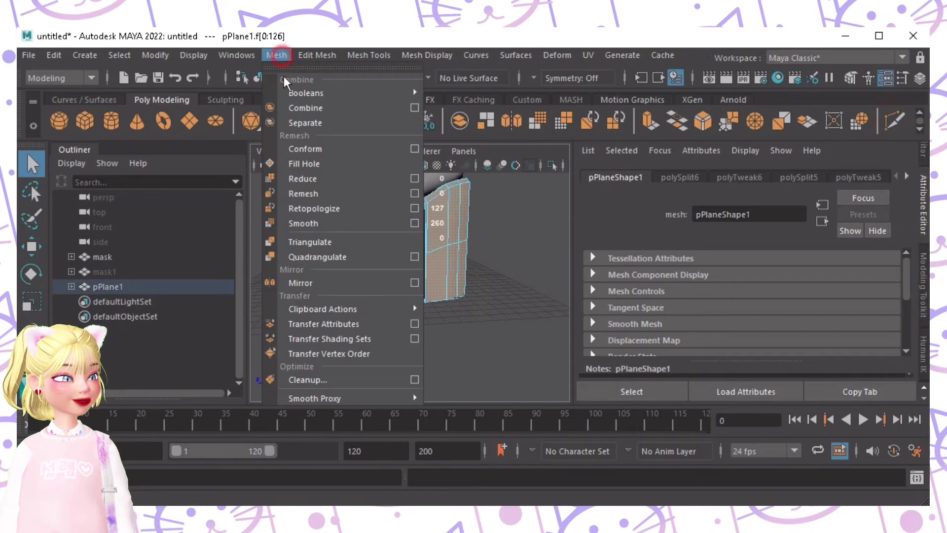
pyautogui.click(304, 224)
pyautogui.click(515, 351)
pyautogui.hotkey('ctrl', 'z')
pyautogui.hotkey('ctrl', 'z')
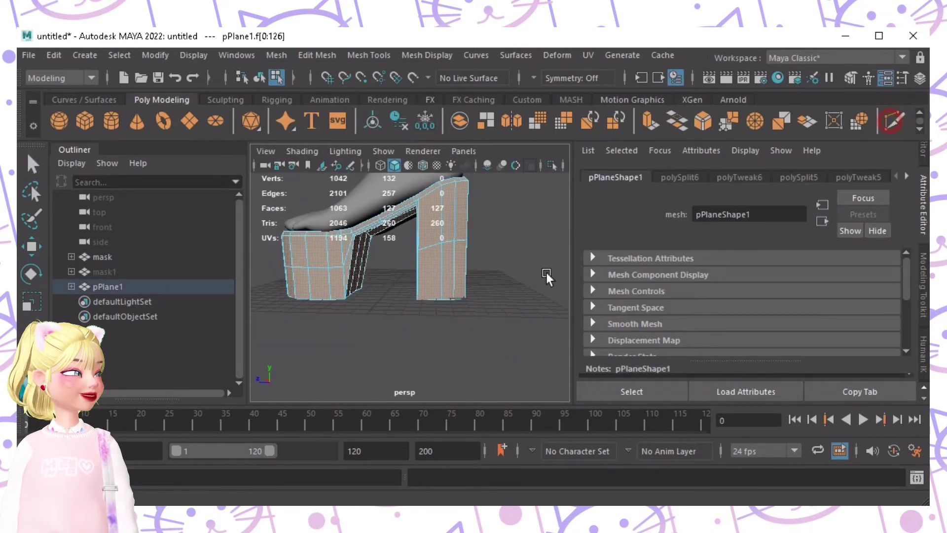
# Step: Try to cut a vertical line down the heel's side near its front edge with Multi-Cut, and undo it
pyautogui.press('y')
pyautogui.click(419, 197)
pyautogui.click(421, 249)
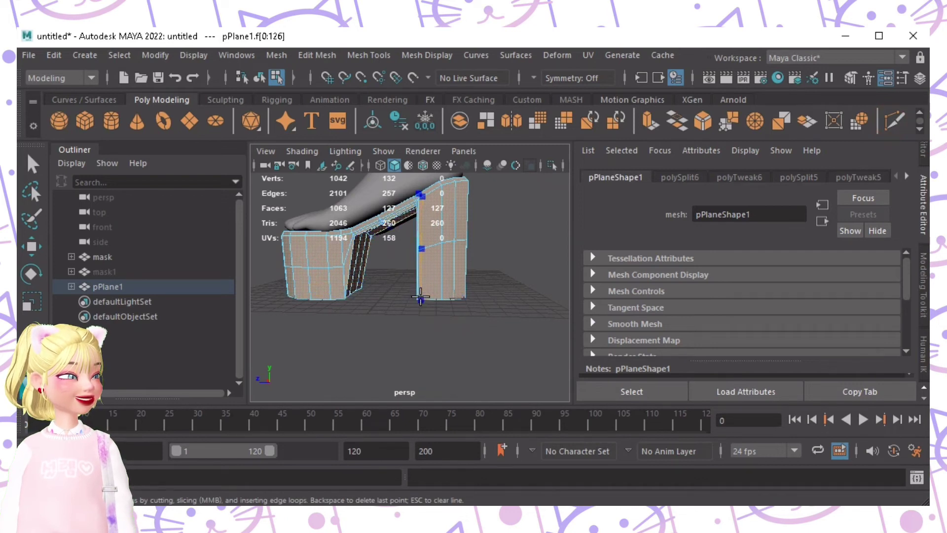
pyautogui.keyDown('ctrl'); pyautogui.click(418, 298); pyautogui.keyUp('ctrl')
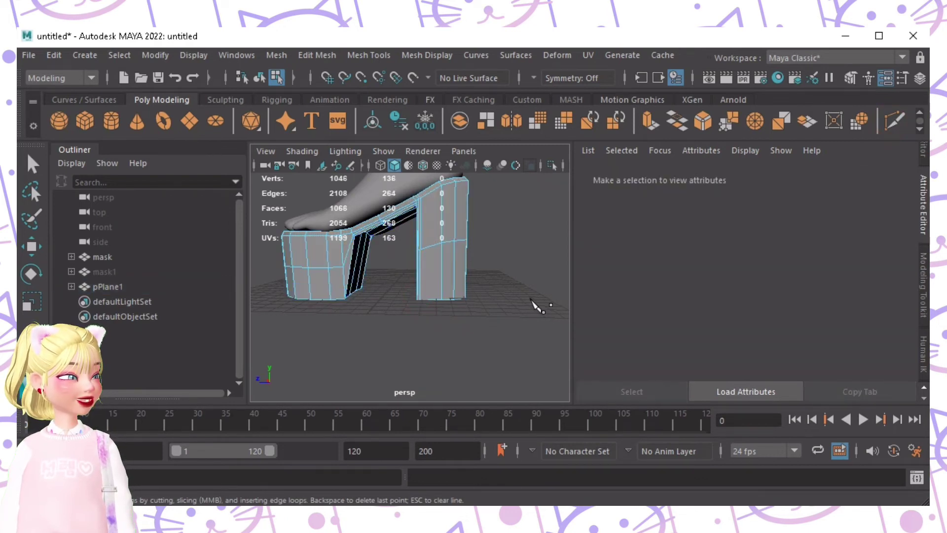
pyautogui.keyDown('alt'); pyautogui.moveTo(388, 322); pyautogui.dragTo(392, 311); pyautogui.keyUp('alt')
pyautogui.keyDown('alt'); pyautogui.moveTo(396, 311); pyautogui.dragTo(568, 346, button='right'); pyautogui.keyUp('alt')
pyautogui.hotkey('ctrl', 'z')
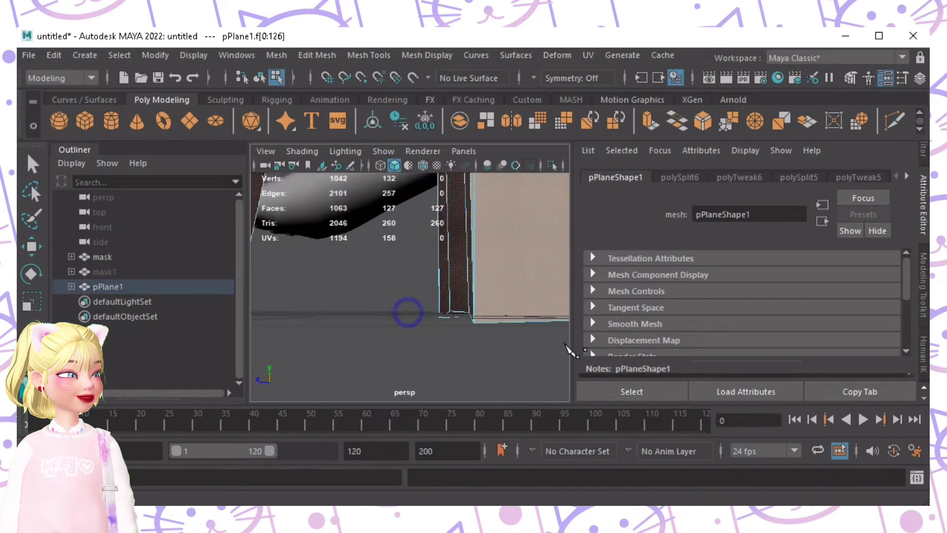
# Step: Insert supporting Multi-Cut edge loops close to the heel's front edge, around the base, and along the platform's back edge
pyautogui.keyDown('ctrl'); pyautogui.click(477, 318); pyautogui.keyUp('ctrl')
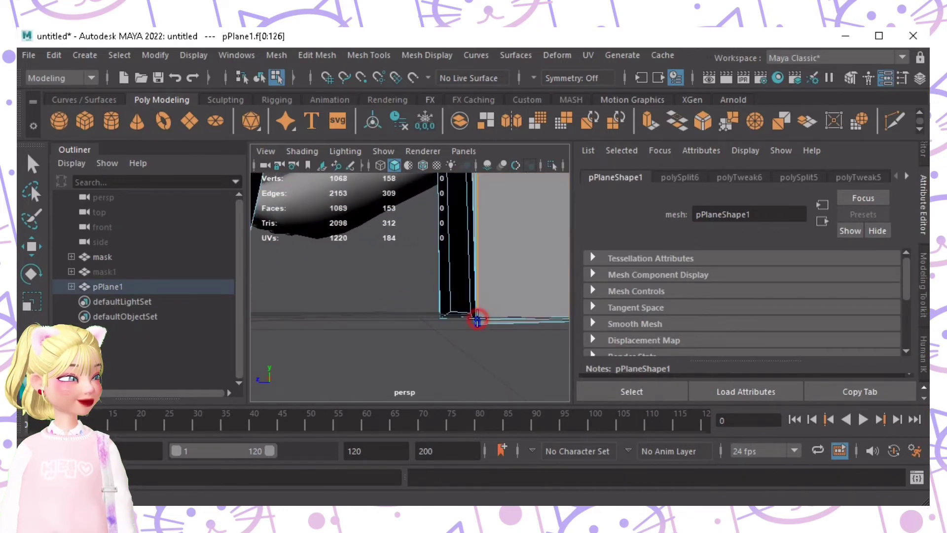
pyautogui.keyDown('alt'); pyautogui.moveTo(520, 306); pyautogui.dragTo(360, 300, button='right'); pyautogui.keyUp('alt')
pyautogui.moveTo(356, 297)
pyautogui.keyDown('alt'); pyautogui.mouseDown()
pyautogui.moveTo(352, 320)
pyautogui.moveTo(410, 313)
pyautogui.moveTo(395, 298)
pyautogui.moveTo(364, 298)
pyautogui.mouseUp(); pyautogui.keyUp('alt')
pyautogui.keyDown('ctrl'); pyautogui.click(419, 288); pyautogui.keyUp('ctrl')
pyautogui.click(322, 295)
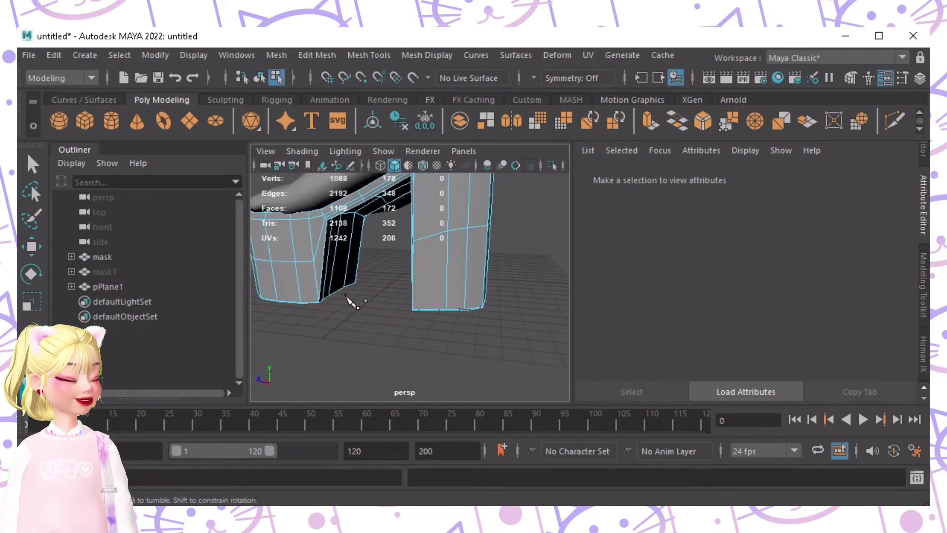
pyautogui.hotkey('ctrl', 'z')
pyautogui.click(322, 296)
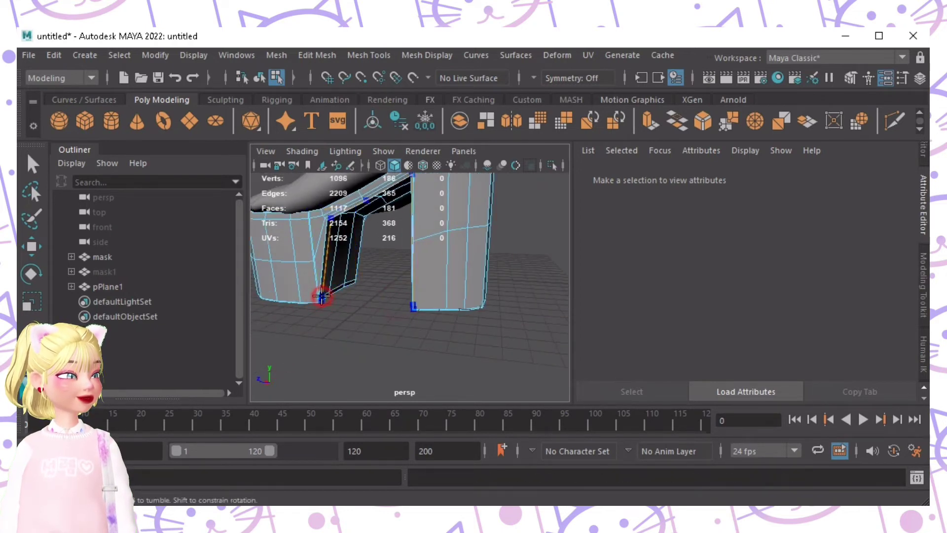
# Step: Select all faces of the shoe, apply Smooth to the mesh, and return to object mode
pyautogui.press('F11')
pyautogui.press('q')
pyautogui.doubleClick(449, 256)
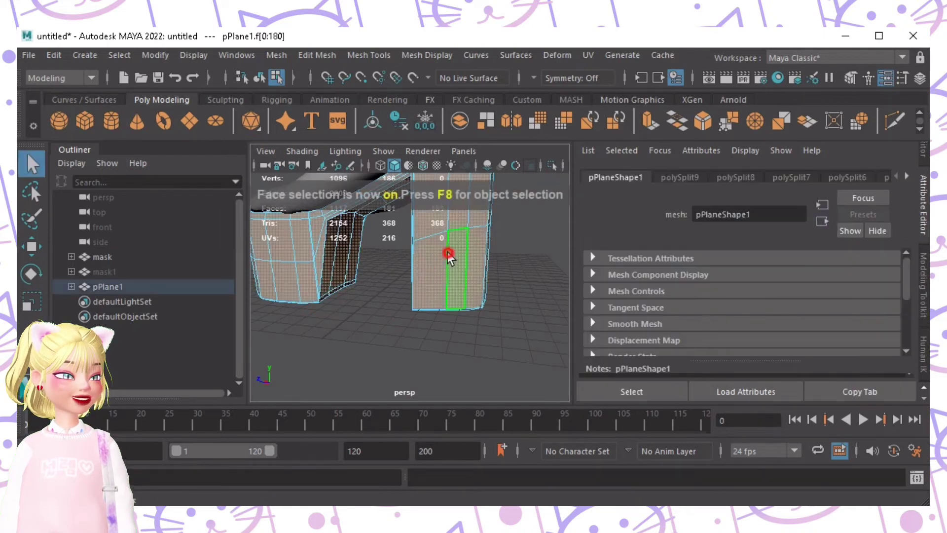
pyautogui.click(282, 55)
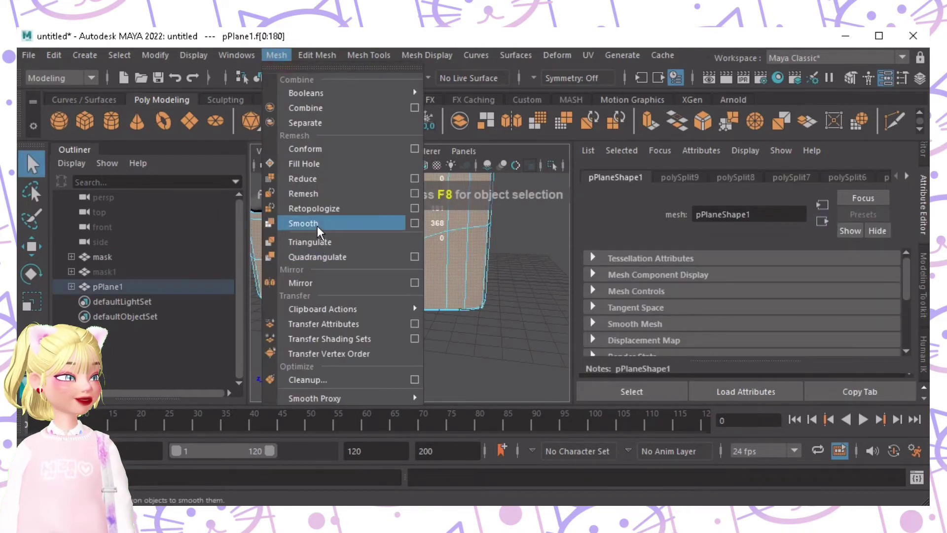
pyautogui.click(303, 223)
pyautogui.keyDown('alt'); pyautogui.moveTo(428, 292); pyautogui.dragTo(499, 294); pyautogui.keyUp('alt')
pyautogui.click(478, 360)
pyautogui.moveTo(526, 287); pyautogui.dragTo(532, 234, button='right')
# Step: Create a polygon cylinder and scale it up uniformly until it spans both feet
pyautogui.scroll(-4, 398, 307)
pyautogui.keyDown('alt'); pyautogui.moveTo(398, 307); pyautogui.dragTo(430, 261); pyautogui.keyUp('alt')
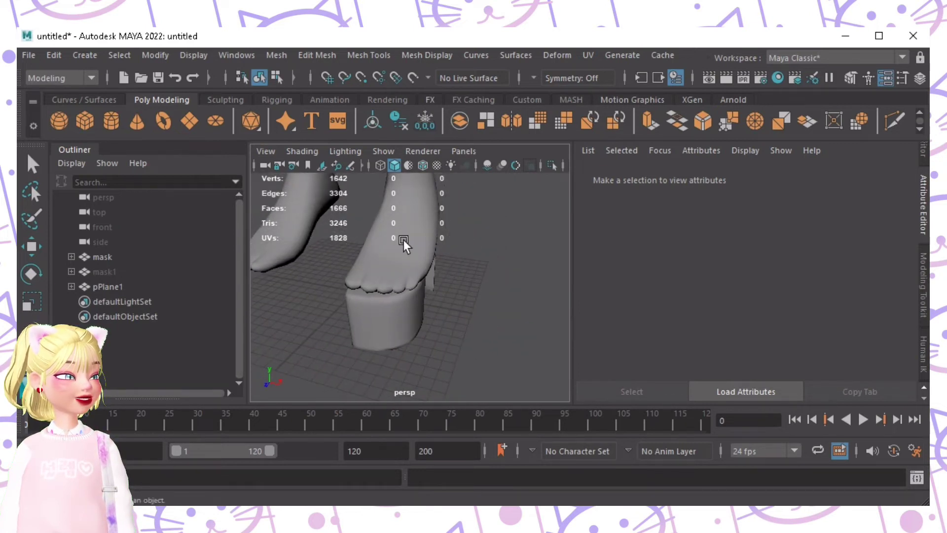
pyautogui.keyDown('alt'); pyautogui.moveTo(433, 306); pyautogui.dragTo(398, 283); pyautogui.keyUp('alt')
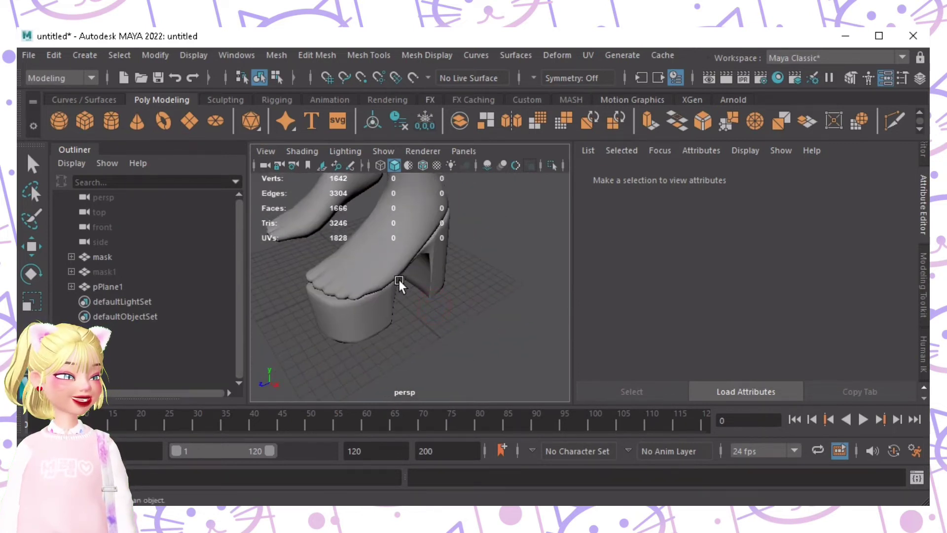
pyautogui.keyDown('alt'); pyautogui.moveTo(385, 250); pyautogui.dragTo(342, 265); pyautogui.keyUp('alt')
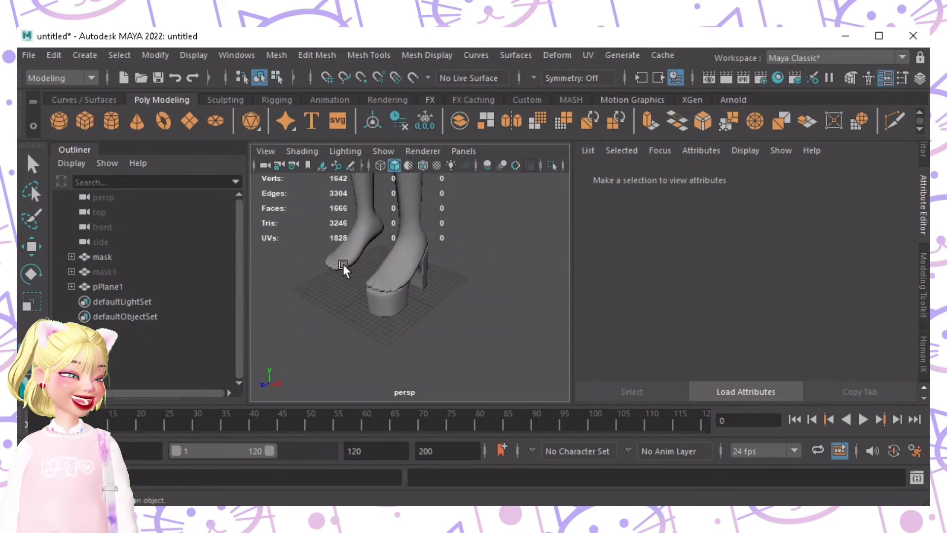
pyautogui.click(111, 118)
pyautogui.scroll(3, 485, 338)
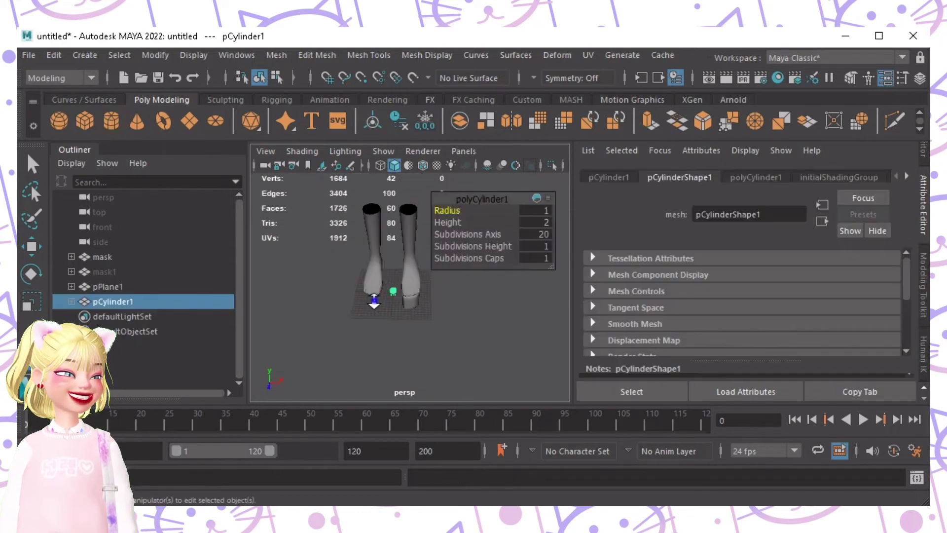
pyautogui.press('r')
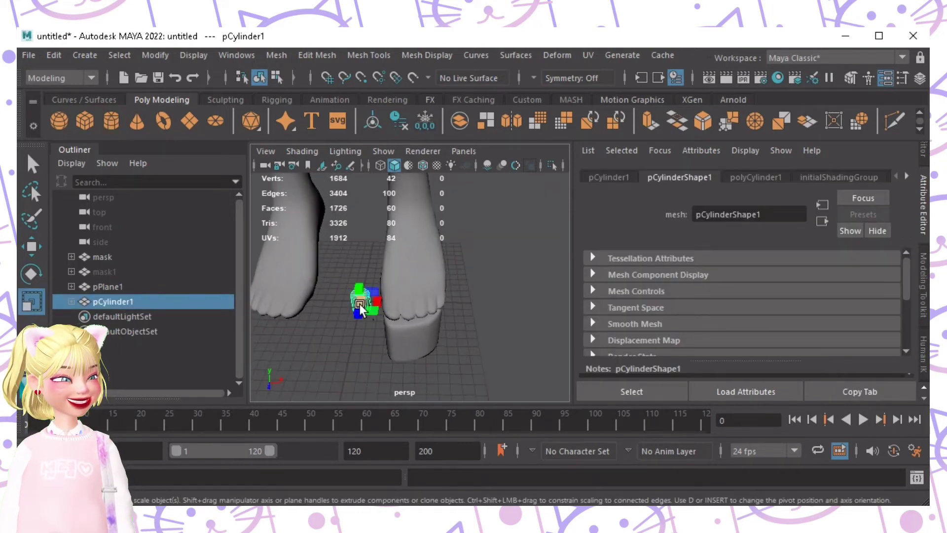
pyautogui.moveTo(361, 307); pyautogui.dragTo(464, 218)
pyautogui.keyDown('alt'); pyautogui.moveTo(464, 218); pyautogui.dragTo(462, 269, button='middle'); pyautogui.keyUp('alt')
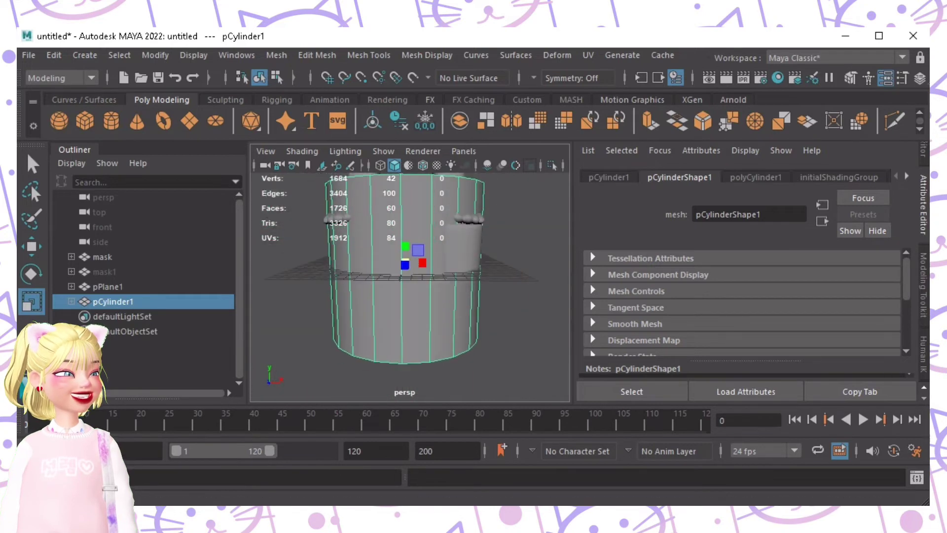
# Step: Insert two horizontal Multi-Cut edge loops around the cylinder to mark out a narrow band at platform height
pyautogui.click(886, 120)
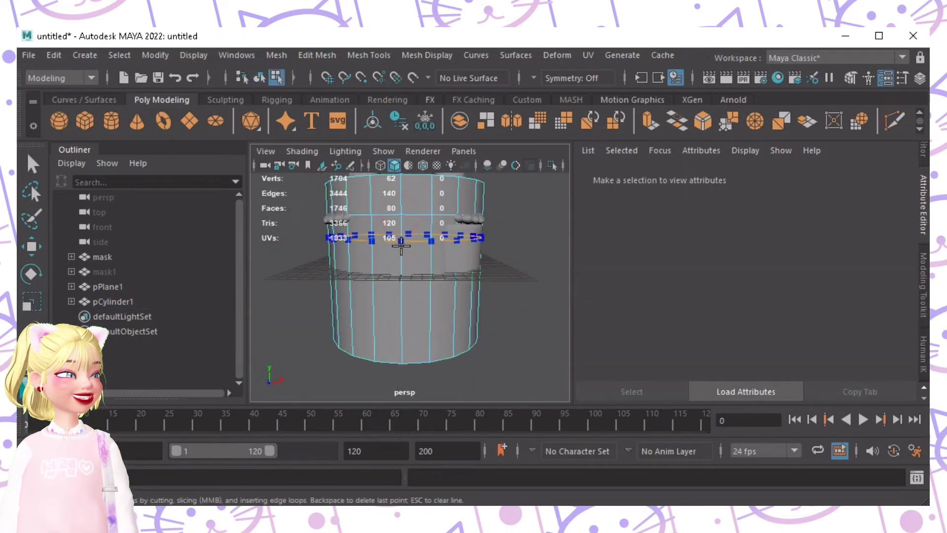
pyautogui.keyDown('ctrl'); pyautogui.click(403, 253); pyautogui.keyUp('ctrl')
pyautogui.keyDown('ctrl'); pyautogui.click(404, 253); pyautogui.keyUp('ctrl')
# Step: Delete the cylinder's faces below and above the marked band along with the cap faces, leaving only the open ring
pyautogui.press('F11')
pyautogui.press('q')
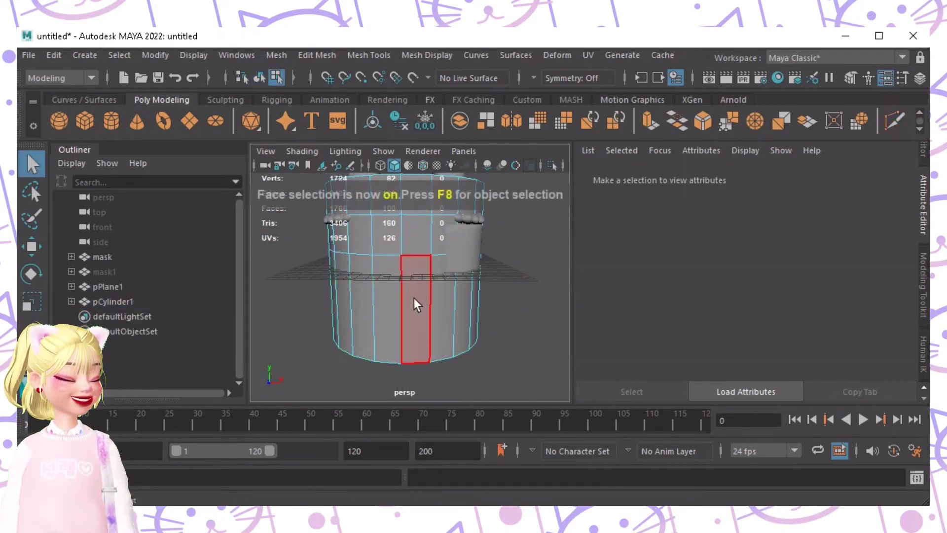
pyautogui.click(414, 299)
pyautogui.keyDown('shift'); pyautogui.click(385, 301); pyautogui.keyUp('shift')
pyautogui.doubleClick(384, 299)
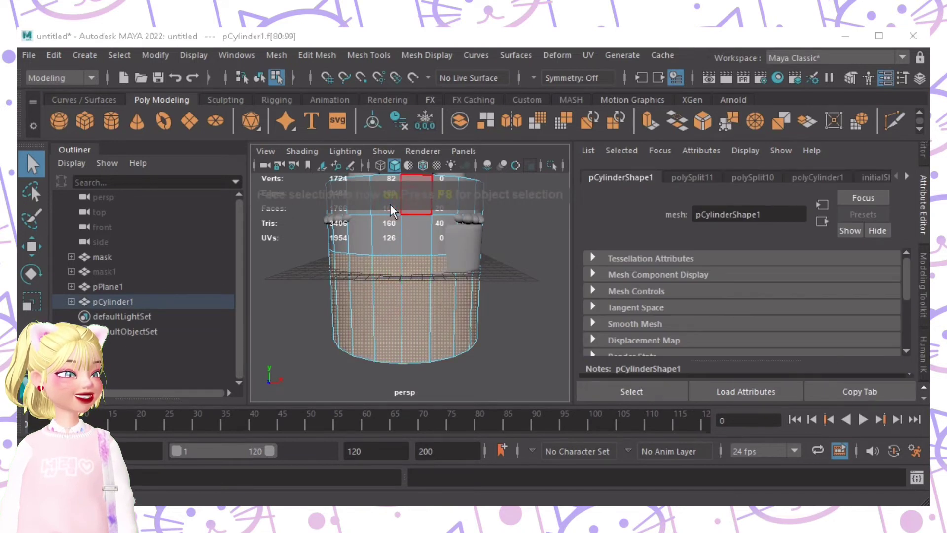
pyautogui.click(394, 207)
pyautogui.keyDown('shift'); pyautogui.click(417, 203); pyautogui.keyUp('shift')
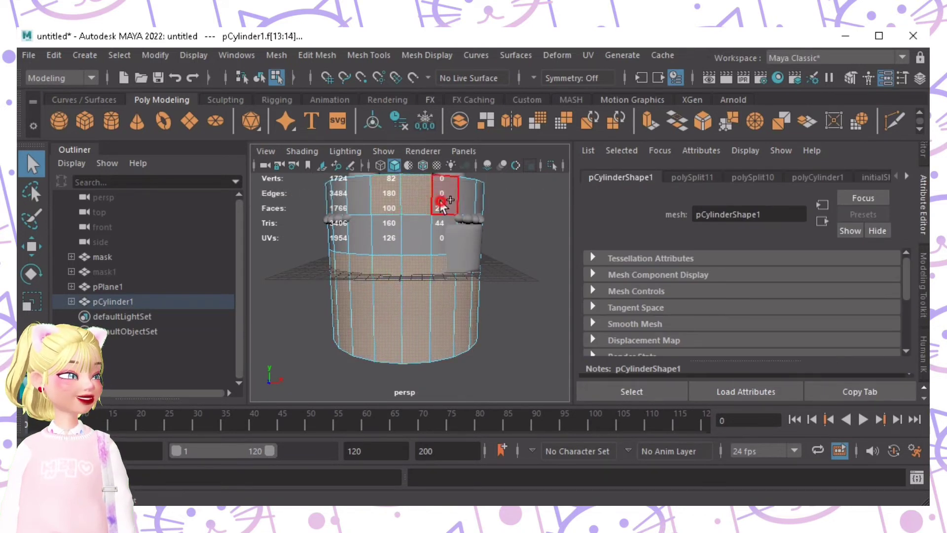
pyautogui.keyDown('shift'); pyautogui.doubleClick(441, 203); pyautogui.keyUp('shift')
pyautogui.press('Delete')
pyautogui.doubleClick(413, 332)
pyautogui.press('Delete')
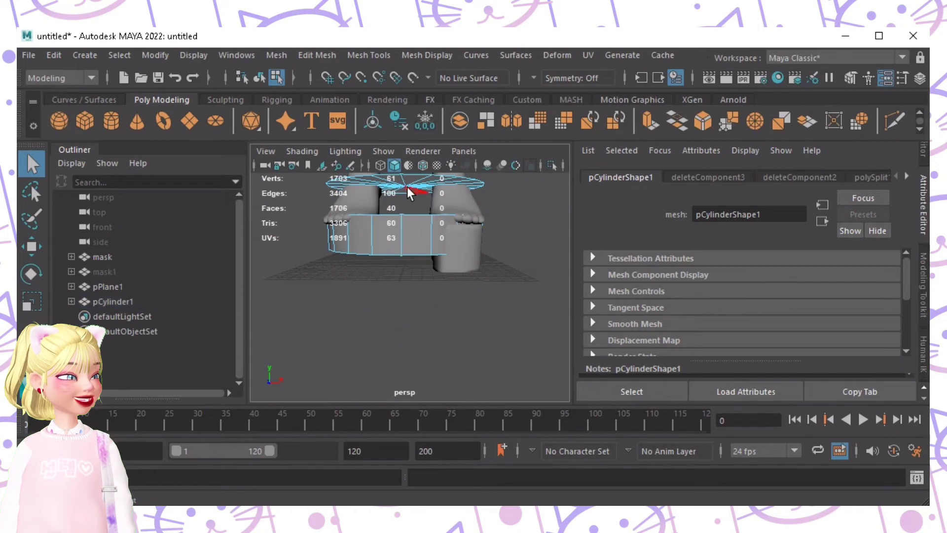
pyautogui.click(407, 188)
pyautogui.press('Delete')
# Step: Select all faces of the ring, move it to the foot wearing the shoe, and rotate it upright around the foot
pyautogui.doubleClick(401, 225)
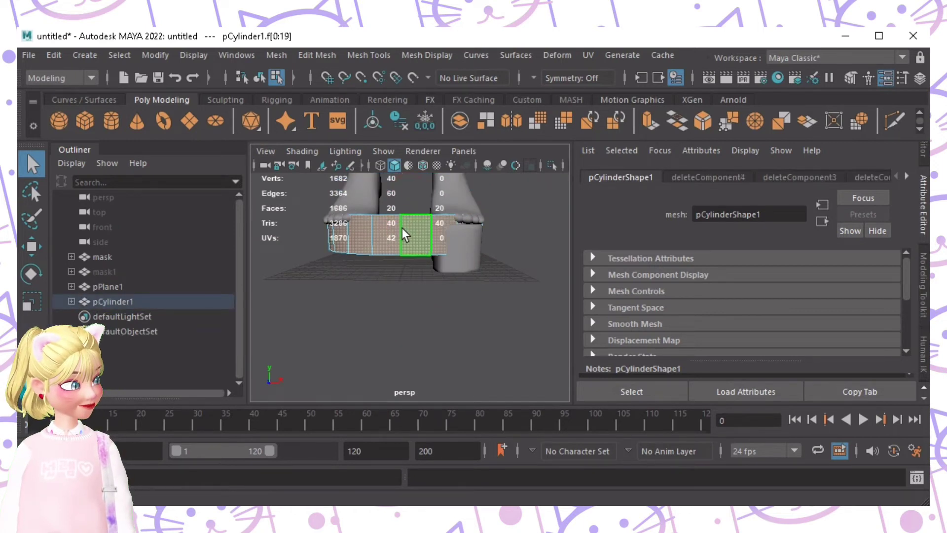
pyautogui.press('w')
pyautogui.moveTo(404, 210); pyautogui.dragTo(442, 316)
pyautogui.press('e')
pyautogui.moveTo(443, 246); pyautogui.dragTo(357, 245)
pyautogui.keyDown('alt'); pyautogui.moveTo(385, 248); pyautogui.dragTo(357, 248, button='right'); pyautogui.keyUp('alt')
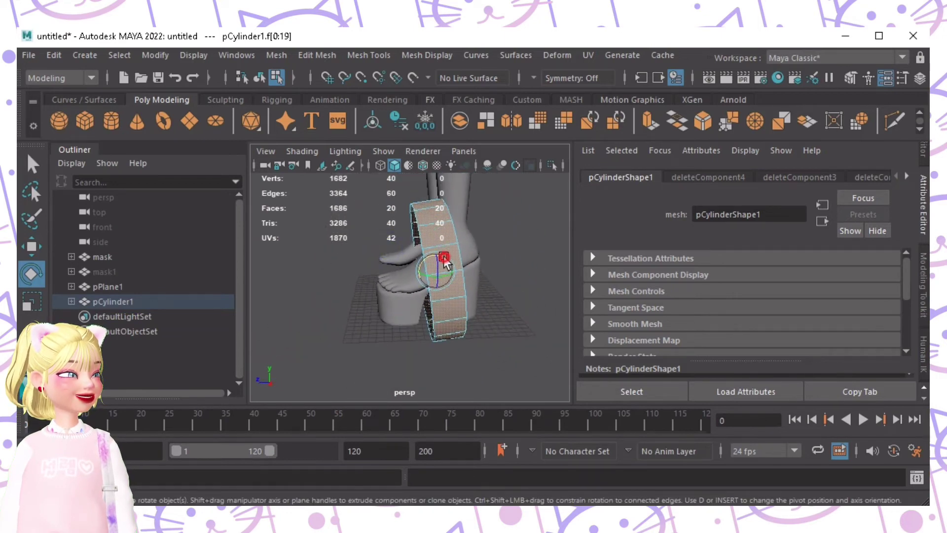
# Step: Tilt the ring, scale it narrower, and move it forward and down so its upper arc crosses the forefoot
pyautogui.moveTo(443, 256); pyautogui.dragTo(437, 259)
pyautogui.press('w')
pyautogui.press('r')
pyautogui.moveTo(417, 291)
pyautogui.mouseDown()
pyautogui.moveTo(434, 284)
pyautogui.moveTo(395, 325)
pyautogui.moveTo(406, 297)
pyautogui.moveTo(418, 306)
pyautogui.mouseUp()
pyautogui.press('w')
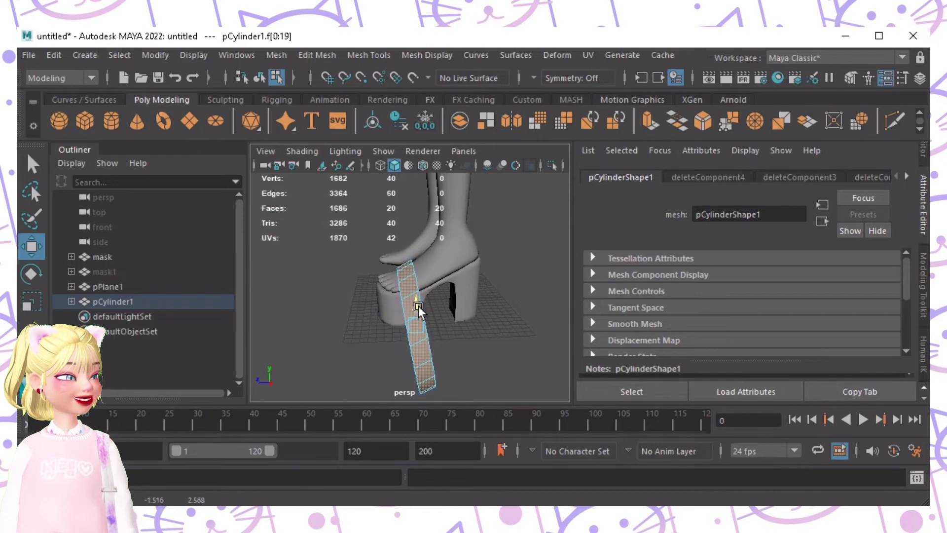
# Step: Delete the ring's two side faces and its lower section, leaving a four-face strip arching over the forefoot
pyautogui.keyDown('alt'); pyautogui.moveTo(349, 325); pyautogui.dragTo(479, 333); pyautogui.keyUp('alt')
pyautogui.keyDown('alt'); pyautogui.moveTo(507, 340); pyautogui.dragTo(476, 331); pyautogui.keyUp('alt')
pyautogui.click(356, 277)
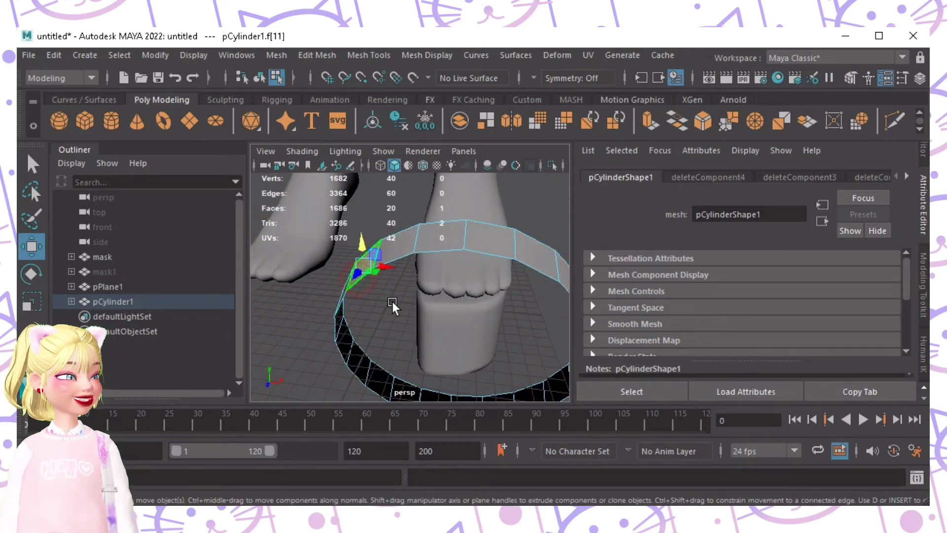
pyautogui.keyDown('alt'); pyautogui.moveTo(392, 300); pyautogui.dragTo(512, 303); pyautogui.keyUp('alt')
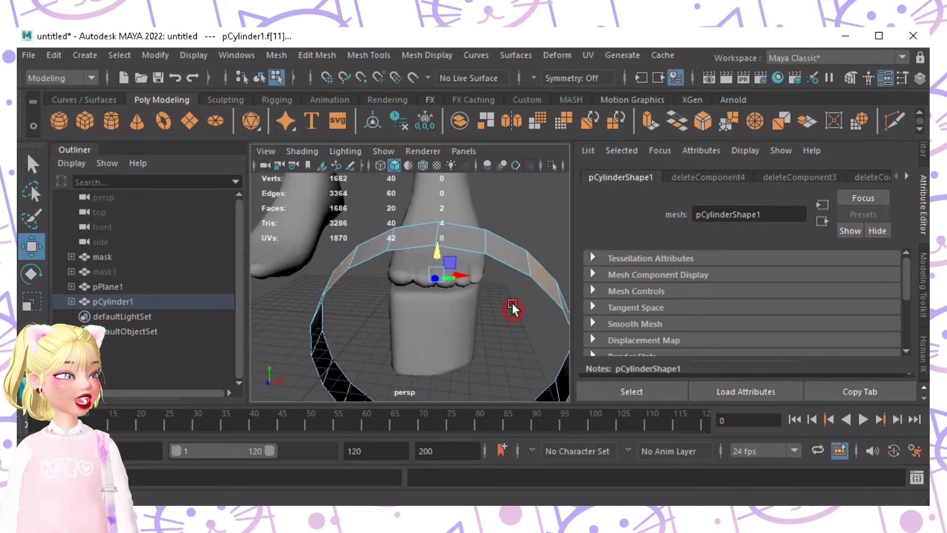
pyautogui.press('Delete')
pyautogui.doubleClick(547, 390)
pyautogui.press('Delete')
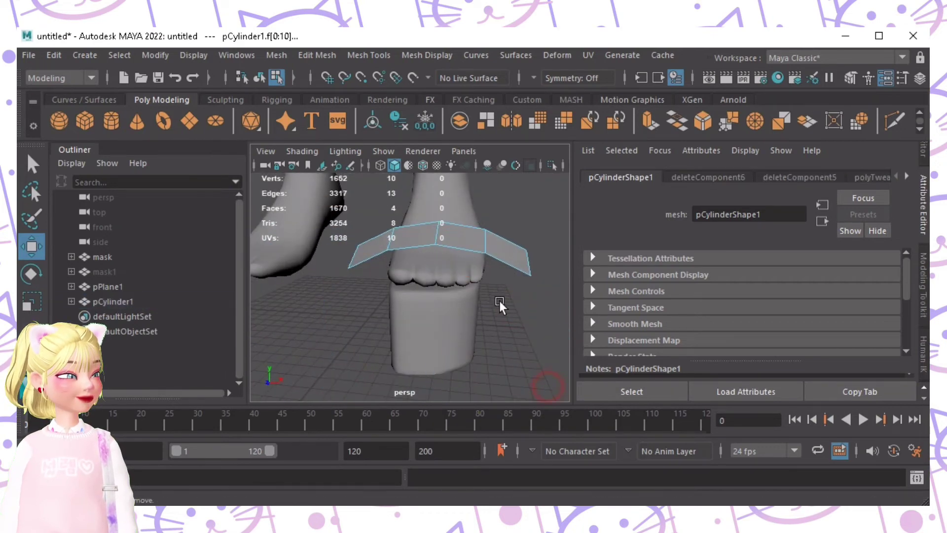
# Step: Move the end edge on the strip's outer side down and in so it meets the platform beside the little toe
pyautogui.doubleClick(476, 248)
pyautogui.keyDown('alt'); pyautogui.moveTo(476, 248); pyautogui.dragTo(339, 245); pyautogui.keyUp('alt')
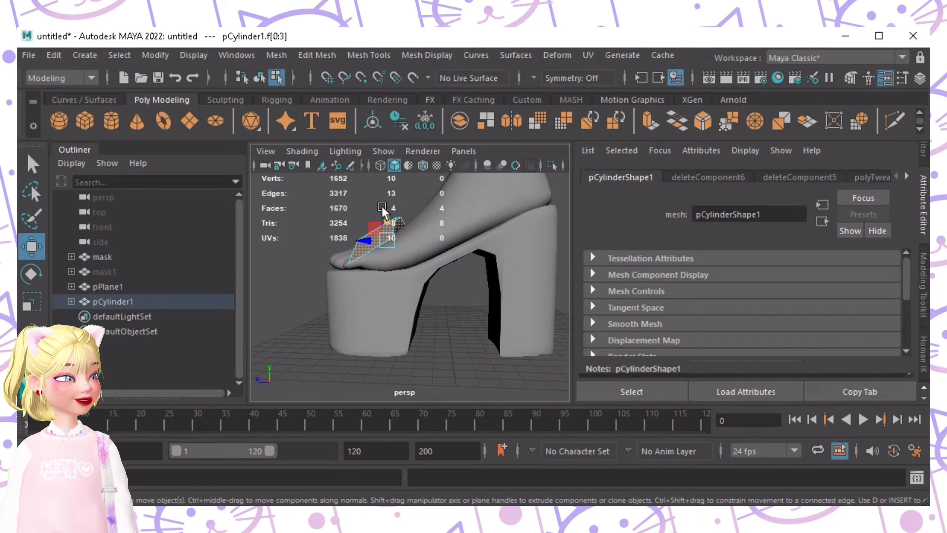
pyautogui.keyDown('alt'); pyautogui.moveTo(383, 208); pyautogui.dragTo(410, 269); pyautogui.keyUp('alt')
pyautogui.press('F10')
pyautogui.click(518, 259)
pyautogui.press('e')
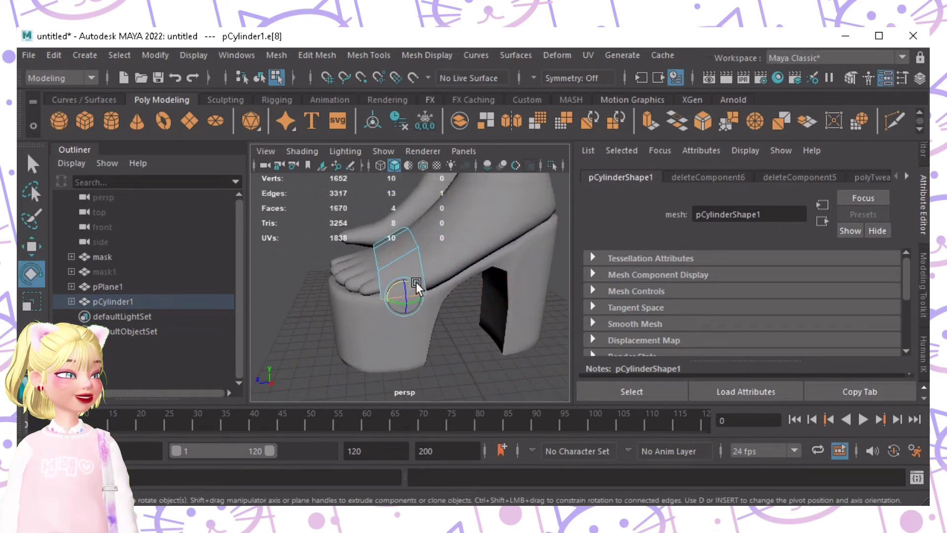
pyautogui.press('w')
pyautogui.keyDown('alt'); pyautogui.moveTo(428, 285); pyautogui.dragTo(472, 311); pyautogui.keyUp('alt')
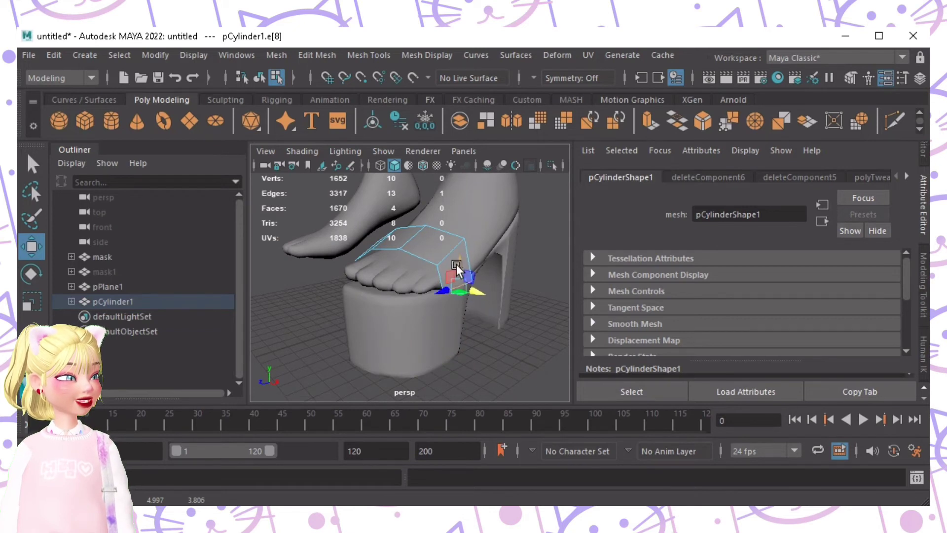
pyautogui.keyDown('alt'); pyautogui.moveTo(406, 299); pyautogui.dragTo(403, 281); pyautogui.keyUp('alt')
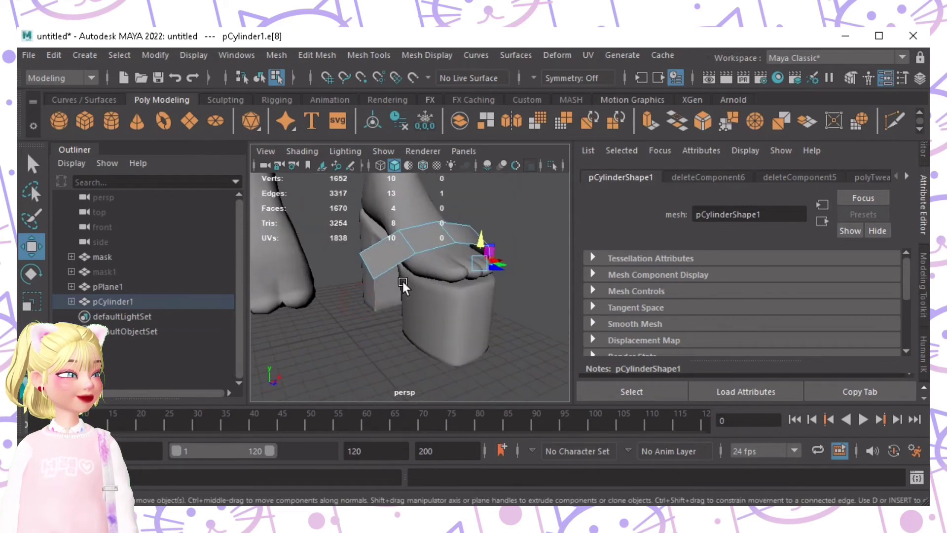
# Step: Move the end edge on the strip's inner side down and in so it meets the platform beside the big toe
pyautogui.click(371, 266)
pyautogui.press('e')
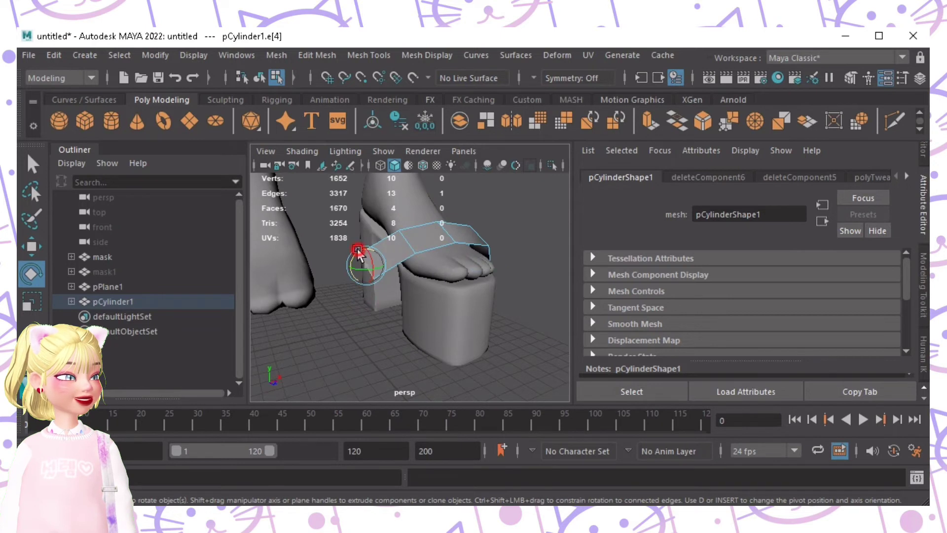
pyautogui.moveTo(355, 258); pyautogui.dragTo(333, 270)
pyautogui.hotkey('ctrl', 'z')
pyautogui.press('w')
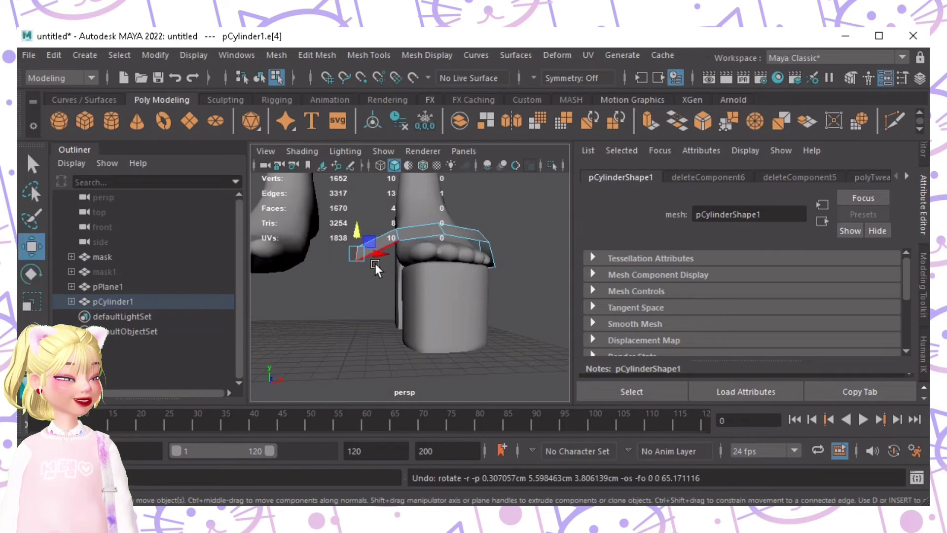
pyautogui.keyDown('alt'); pyautogui.moveTo(386, 298); pyautogui.dragTo(482, 316); pyautogui.keyUp('alt')
pyautogui.press('e')
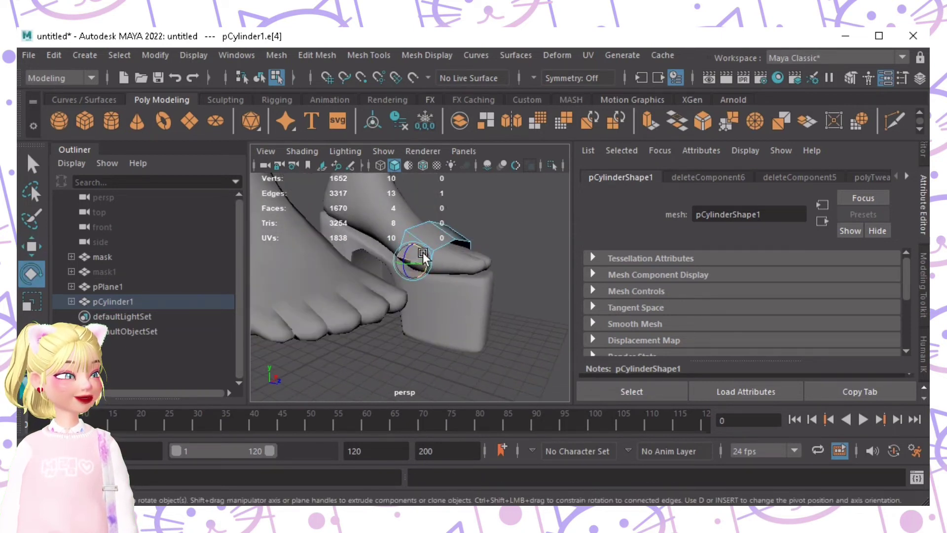
pyautogui.press('w')
pyautogui.moveTo(414, 259); pyautogui.dragTo(348, 292)
# Step: Cut a new edge across both ends of the strip, close to each end edge, with Multi-Cut
pyautogui.scroll(5, 348, 292)
pyautogui.click(883, 122)
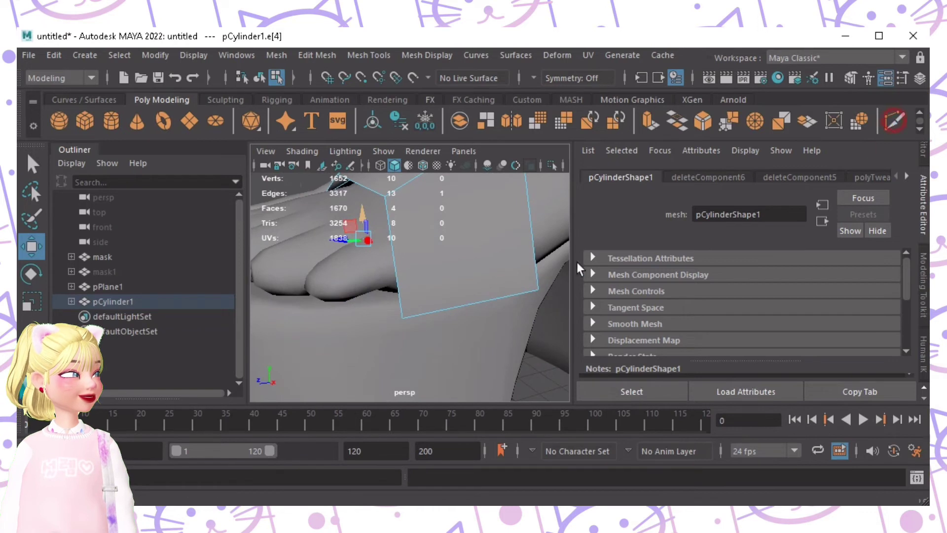
pyautogui.click(537, 278)
pyautogui.click(403, 310)
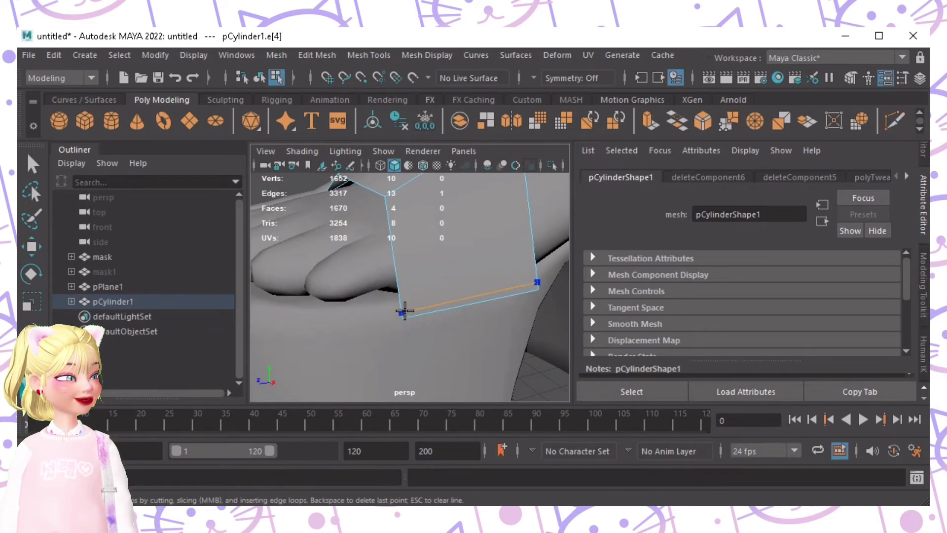
pyautogui.press('Return')
pyautogui.keyDown('alt'); pyautogui.moveTo(423, 313); pyautogui.dragTo(491, 278); pyautogui.keyUp('alt')
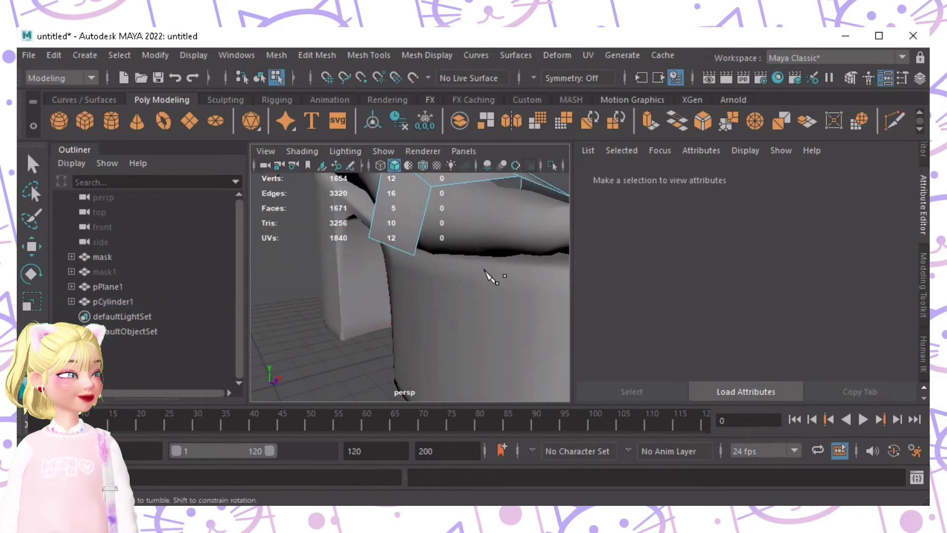
pyautogui.keyDown('ctrl'); pyautogui.click(416, 248); pyautogui.keyUp('ctrl')
# Step: Tuck the strip's inner and outer end edges inward beneath the foot along the platform's top
pyautogui.press('F10')
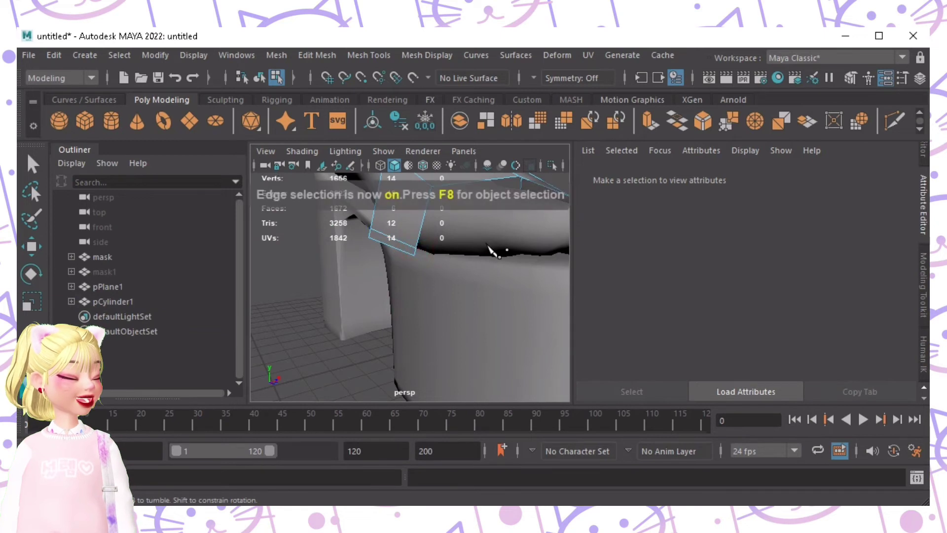
pyautogui.press('q')
pyautogui.click(393, 247)
pyautogui.press('w')
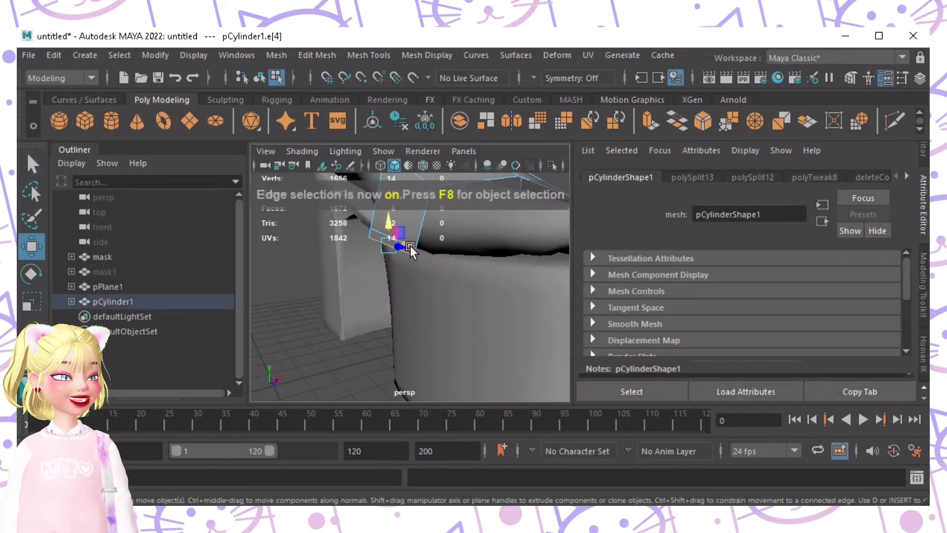
pyautogui.keyDown('alt'); pyautogui.moveTo(410, 245); pyautogui.dragTo(395, 271); pyautogui.keyUp('alt')
pyautogui.click(482, 254)
pyautogui.moveTo(483, 252); pyautogui.dragTo(423, 259)
pyautogui.click(491, 241)
pyautogui.click(467, 245)
# Step: Move the rear lower vertex on the strip's outer side outward, clear of the foot
pyautogui.keyDown('alt'); pyautogui.moveTo(504, 259); pyautogui.dragTo(434, 285); pyautogui.keyUp('alt')
pyautogui.press('F9')
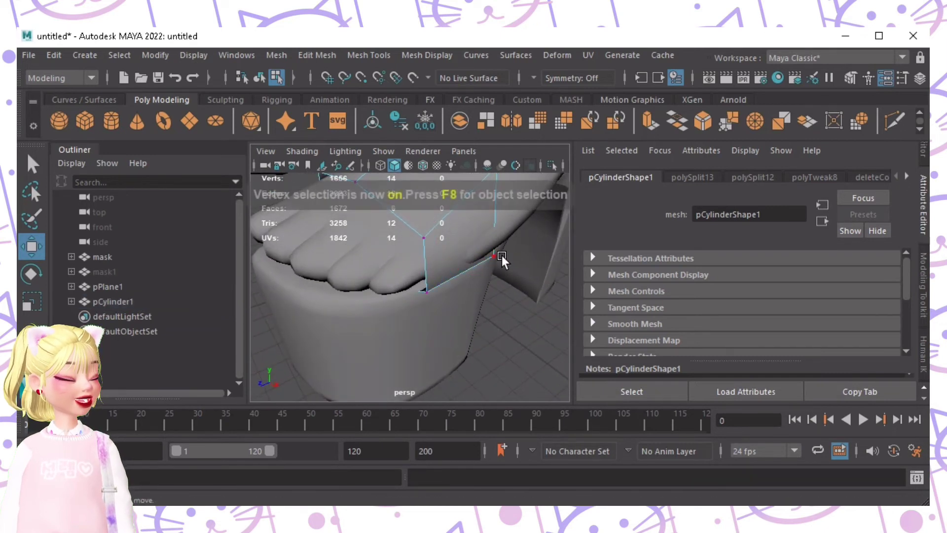
pyautogui.click(502, 256)
pyautogui.moveTo(510, 269); pyautogui.dragTo(517, 272)
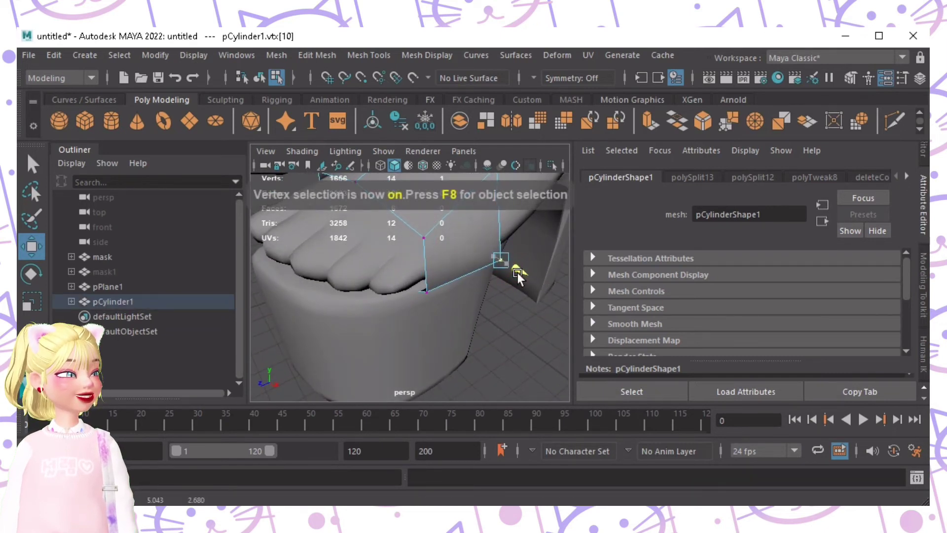
pyautogui.keyDown('alt'); pyautogui.moveTo(429, 326); pyautogui.dragTo(562, 323); pyautogui.keyUp('alt')
# Step: Reposition the newly cut edge on the strip's inner side along the side of the foot
pyautogui.keyDown('alt'); pyautogui.moveTo(301, 324); pyautogui.dragTo(291, 281); pyautogui.keyUp('alt')
pyautogui.press('F10')
pyautogui.click(312, 287)
pyautogui.click(338, 288)
pyautogui.scroll(-3, 344, 286)
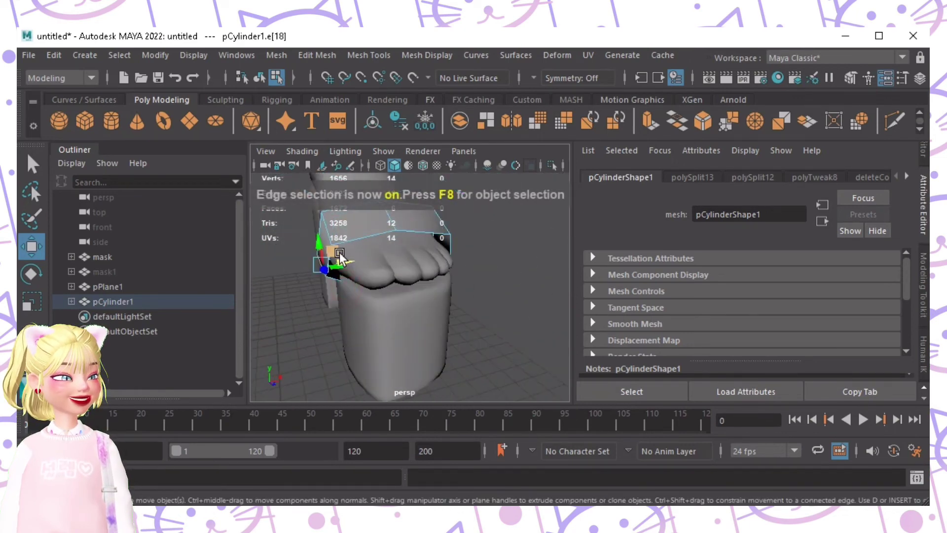
pyautogui.moveTo(346, 261); pyautogui.dragTo(343, 288)
# Step: Adjust the individual lower vertices on the strip's inner side to follow the foot's contour
pyautogui.press('F9')
pyautogui.click(324, 279)
pyautogui.click(334, 291)
pyautogui.keyDown('alt'); pyautogui.moveTo(431, 293); pyautogui.dragTo(459, 282); pyautogui.keyUp('alt')
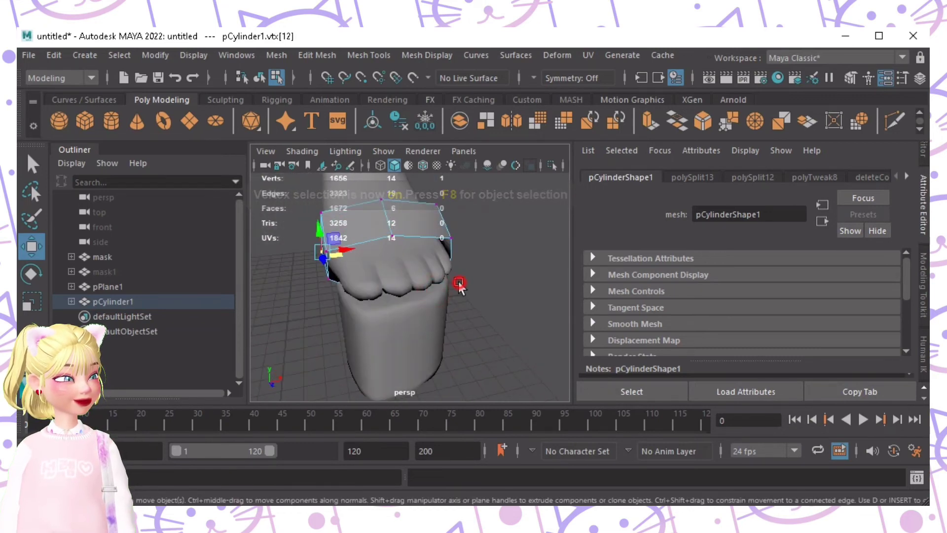
pyautogui.click(459, 282)
# Step: Adjust the upper and lower vertices on the strip's outer side so it wraps around the foot
pyautogui.keyDown('alt'); pyautogui.moveTo(400, 309); pyautogui.dragTo(428, 266); pyautogui.keyUp('alt')
pyautogui.click(463, 224)
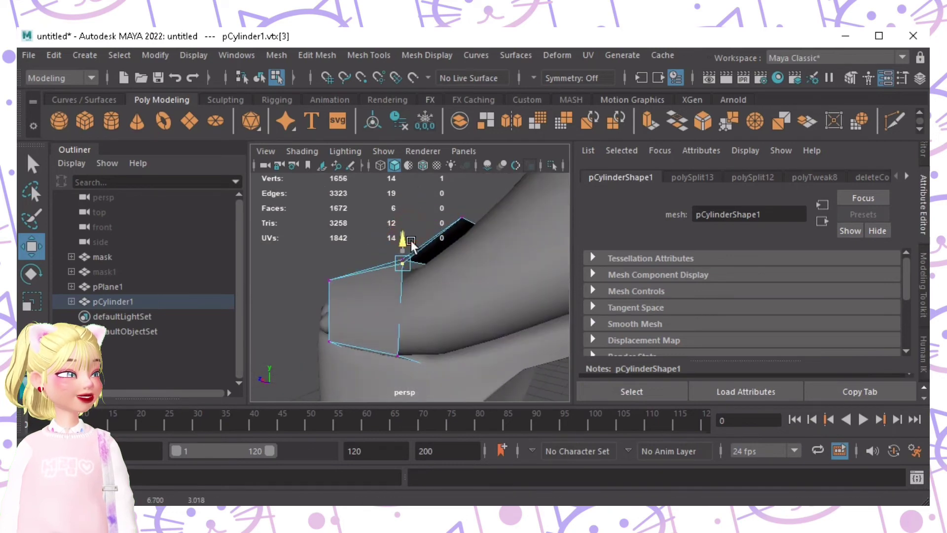
pyautogui.keyDown('alt'); pyautogui.moveTo(382, 272); pyautogui.dragTo(491, 308); pyautogui.keyUp('alt')
pyautogui.click(477, 299)
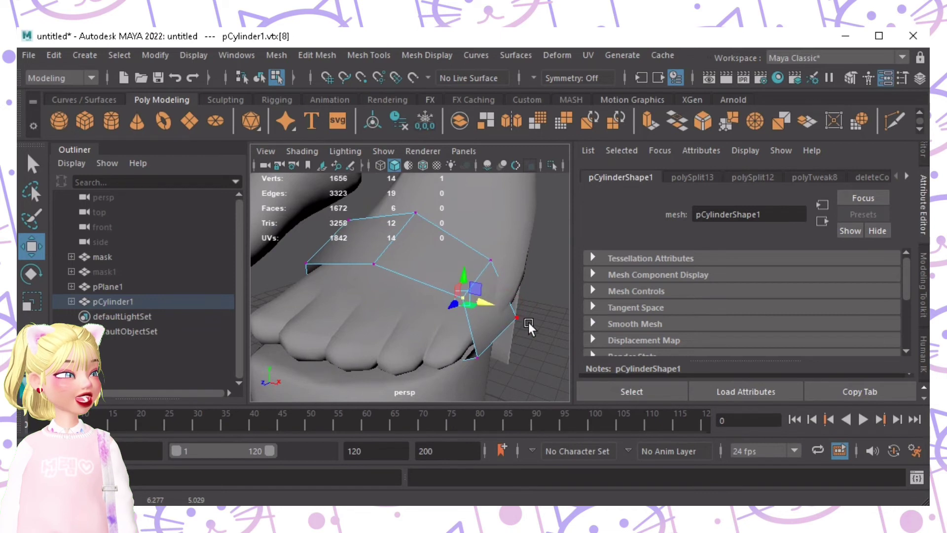
pyautogui.click(526, 319)
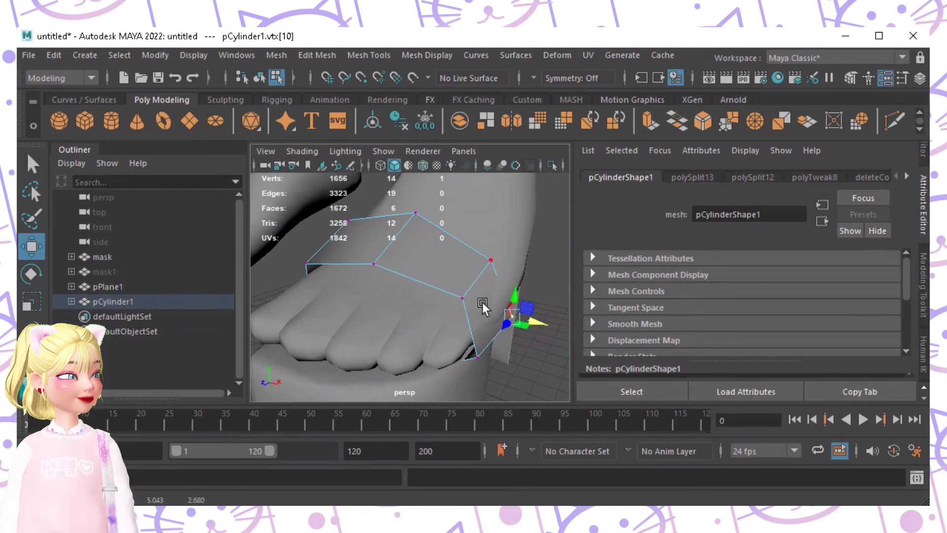
pyautogui.click(508, 367)
# Step: Move the front and rear upper vertices on the strip's inner side in toward the foot
pyautogui.keyDown('alt'); pyautogui.moveTo(419, 339); pyautogui.dragTo(356, 301); pyautogui.keyUp('alt')
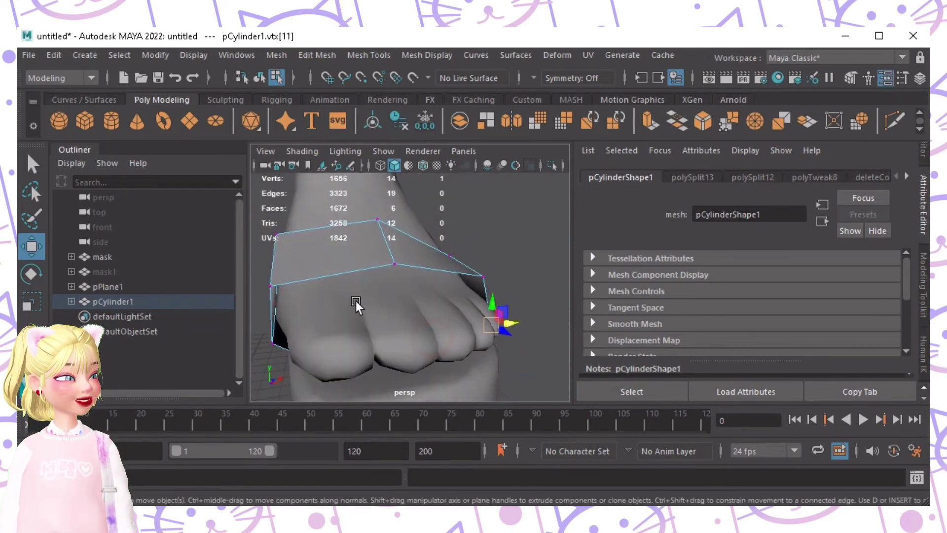
pyautogui.click(272, 286)
pyautogui.moveTo(309, 291); pyautogui.dragTo(315, 290, button='middle')
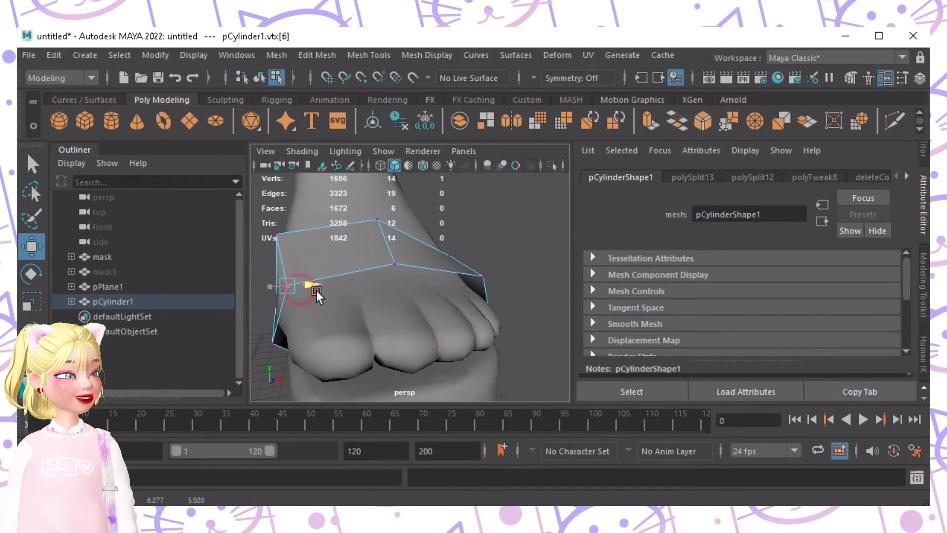
pyautogui.click(274, 239)
pyautogui.moveTo(301, 229); pyautogui.dragTo(315, 230, button='middle')
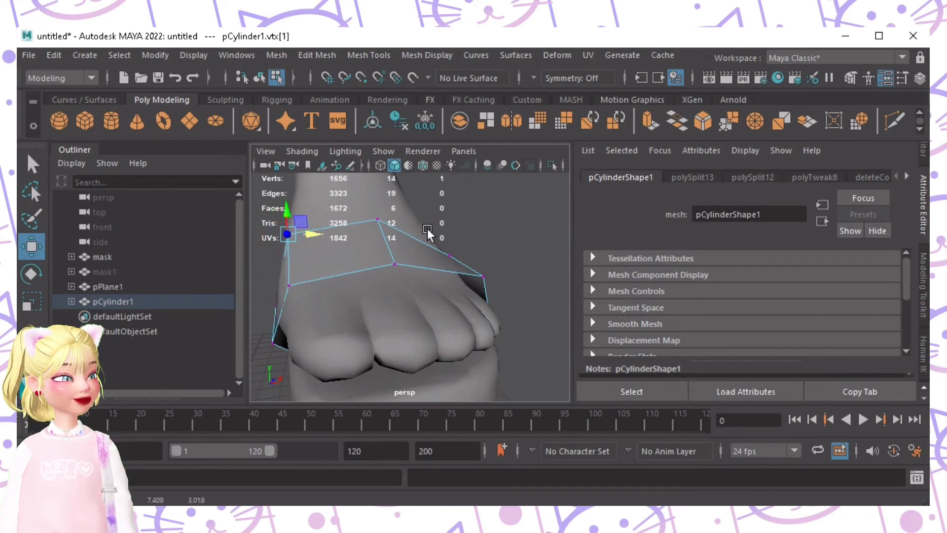
# Step: Lower the strip's two centre vertices closer to the foot and adjust its front outer vertex
pyautogui.click(399, 261)
pyautogui.moveTo(395, 236); pyautogui.dragTo(396, 248)
pyautogui.click(380, 218)
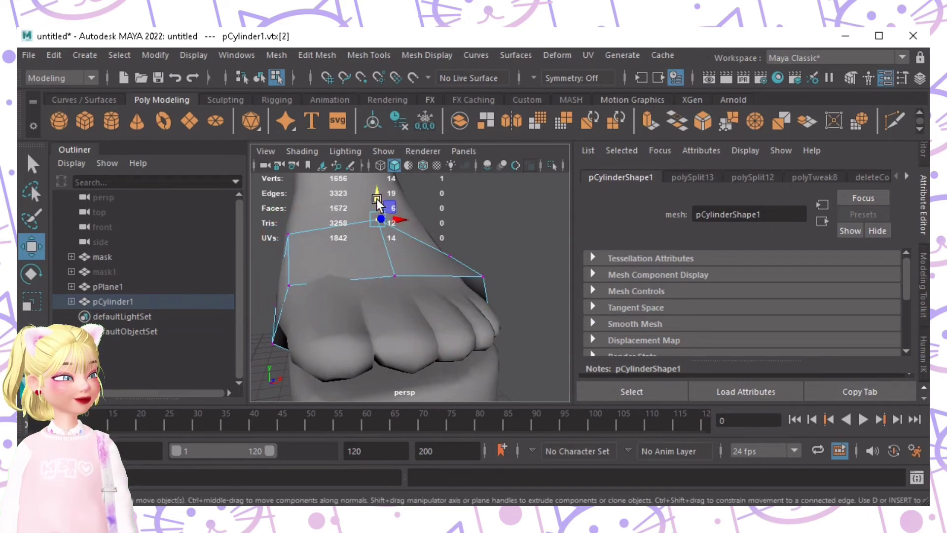
pyautogui.moveTo(377, 200); pyautogui.dragTo(378, 207)
pyautogui.keyDown('alt'); pyautogui.moveTo(423, 245); pyautogui.dragTo(442, 228); pyautogui.keyUp('alt')
pyautogui.click(484, 274)
pyautogui.moveTo(488, 249); pyautogui.dragTo(356, 317)
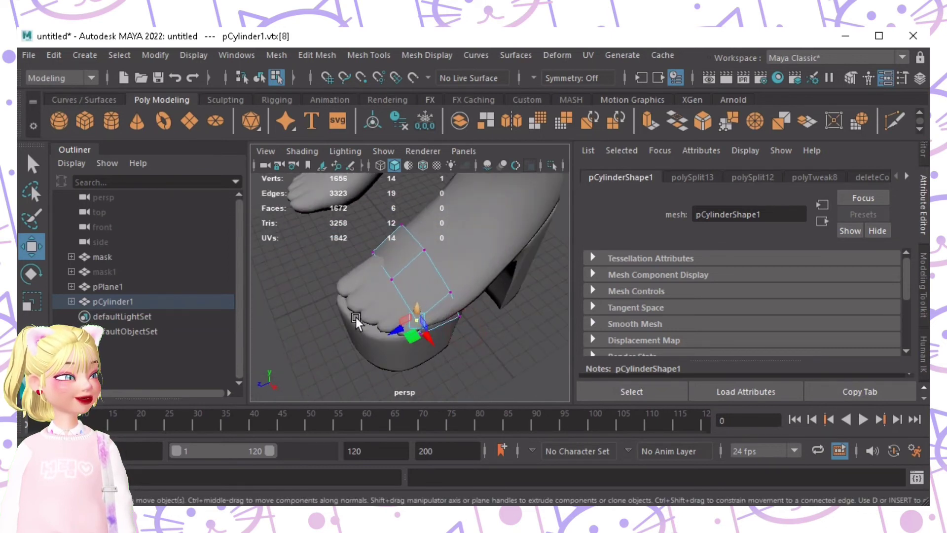
# Step: Select all of the strip's faces and smooth them with 1 division
pyautogui.press('F11')
pyautogui.doubleClick(408, 272)
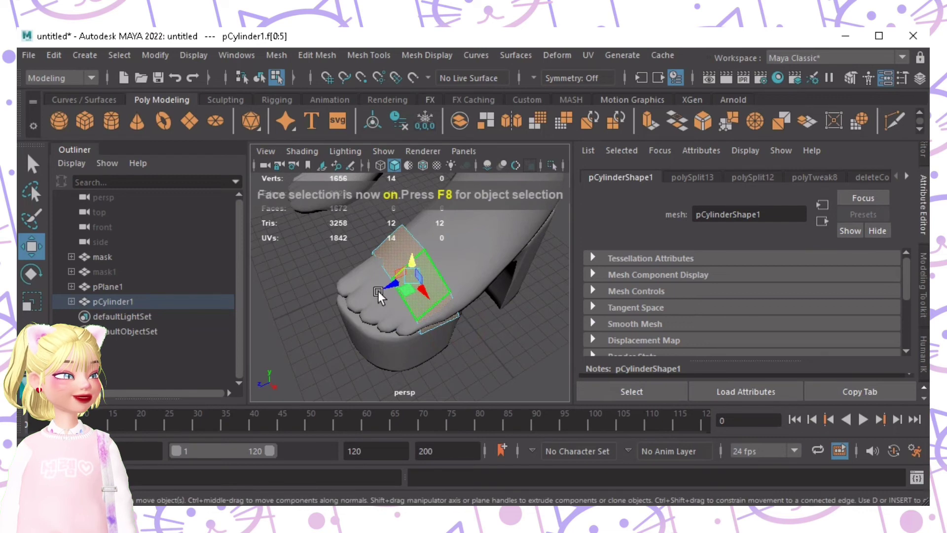
pyautogui.click(276, 55)
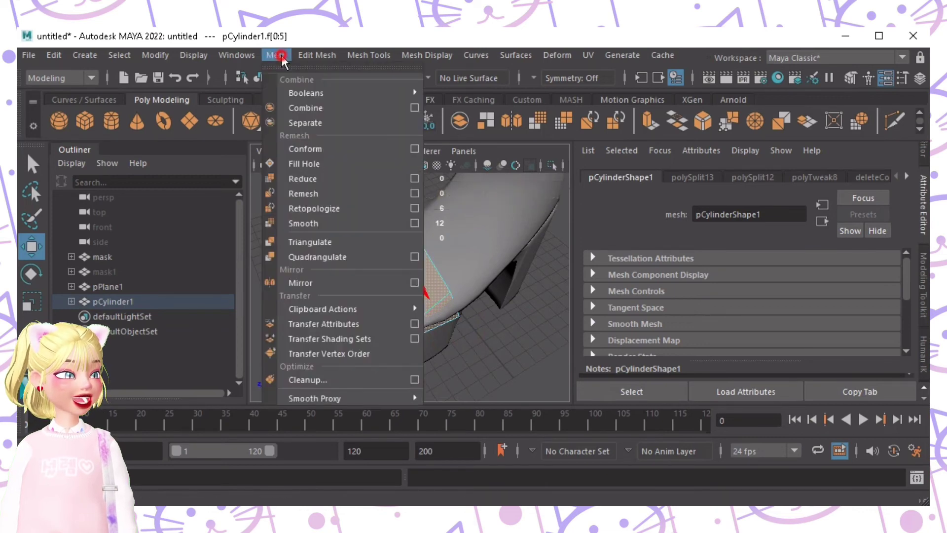
pyautogui.click(303, 223)
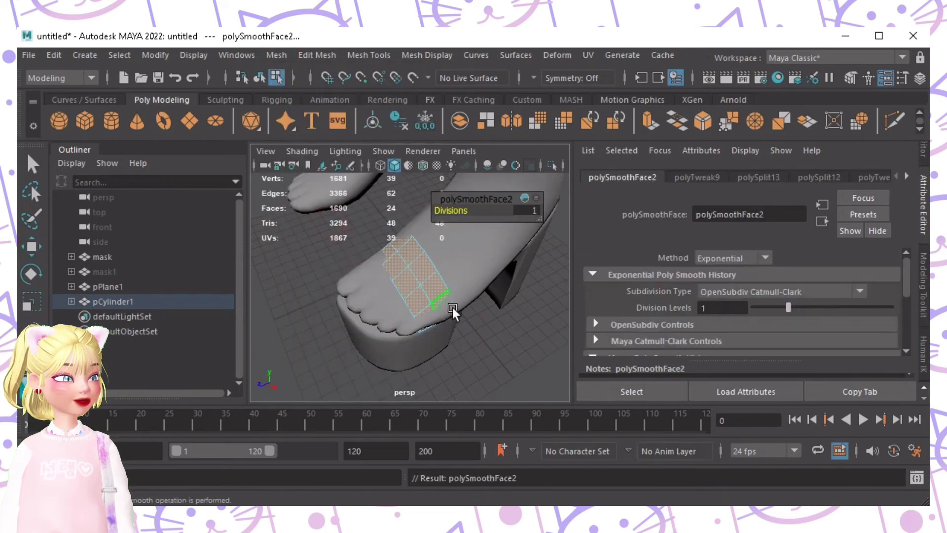
pyautogui.keyDown('alt'); pyautogui.moveTo(452, 307); pyautogui.dragTo(434, 297); pyautogui.keyUp('alt')
# Step: Select two faces near the strip's outer end and turn on Soft Select
pyautogui.click(430, 293)
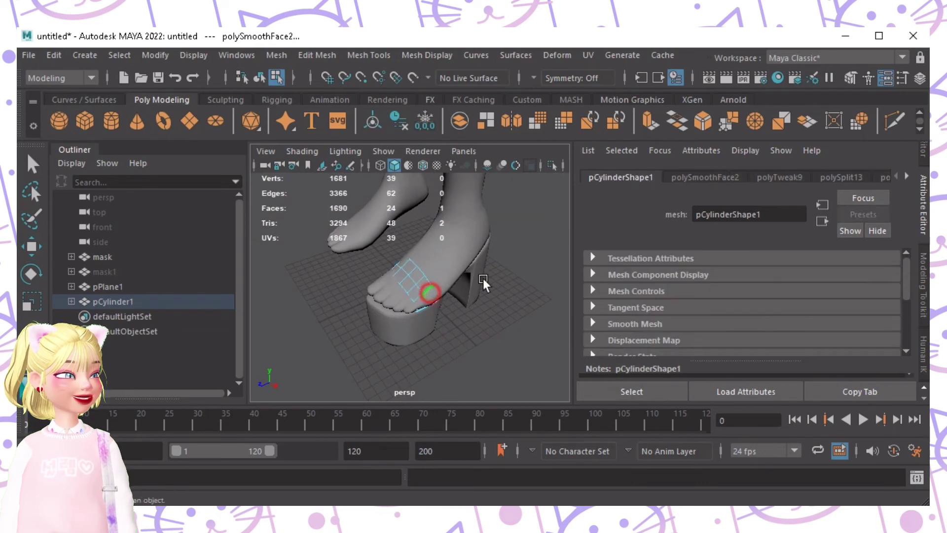
pyautogui.keyDown('shift'); pyautogui.click(422, 304); pyautogui.keyUp('shift')
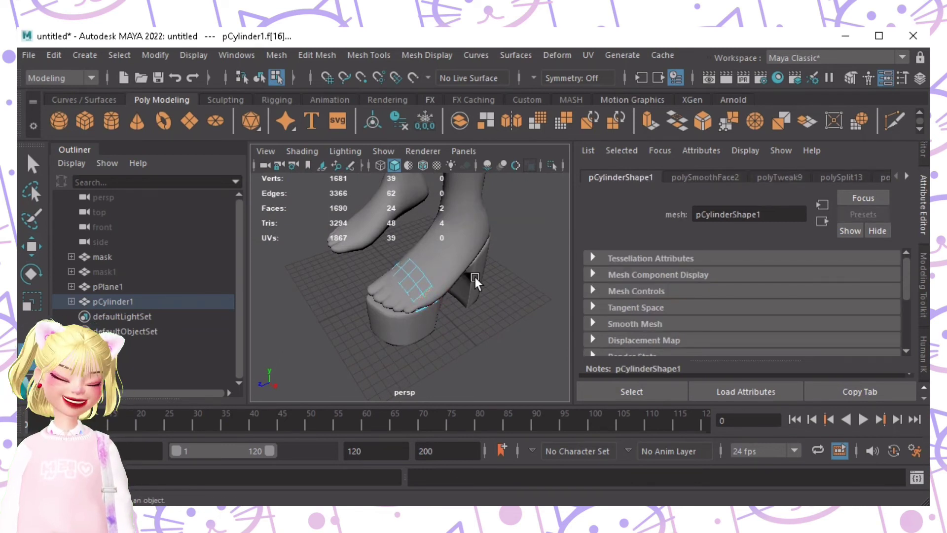
pyautogui.press('b')
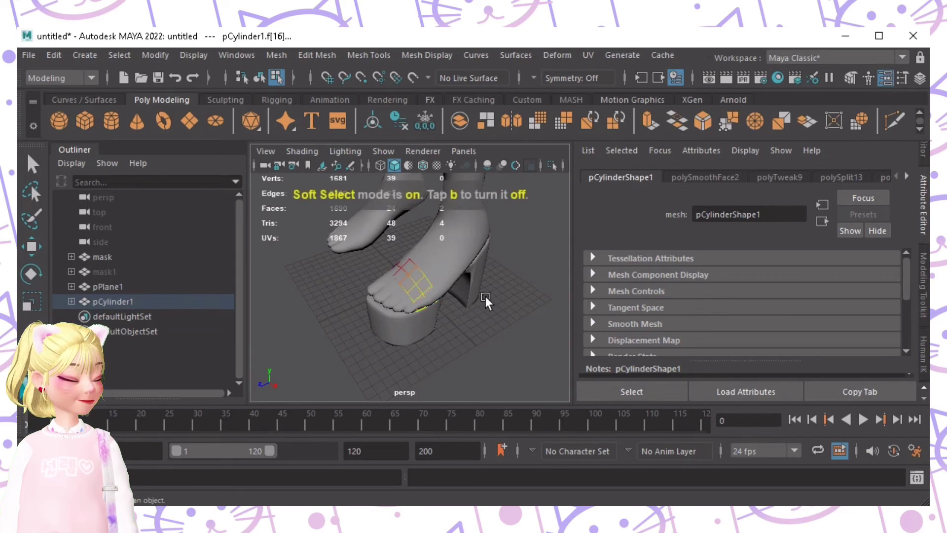
pyautogui.moveTo(487, 298); pyautogui.dragTo(447, 313)
pyautogui.click(427, 294)
# Step: Turn on face selection for the strip and select all of its faces
pyautogui.press('F11')
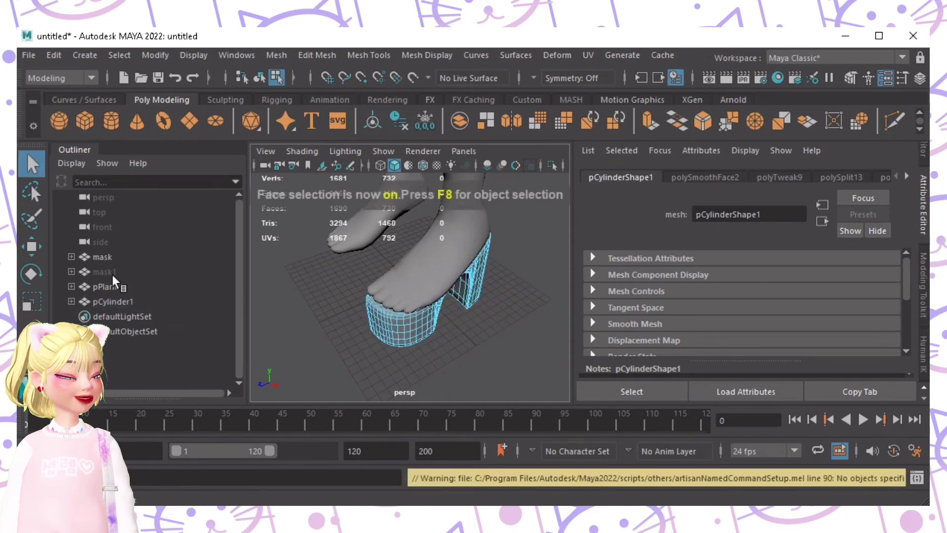
pyautogui.click(113, 302)
pyautogui.doubleClick(415, 292)
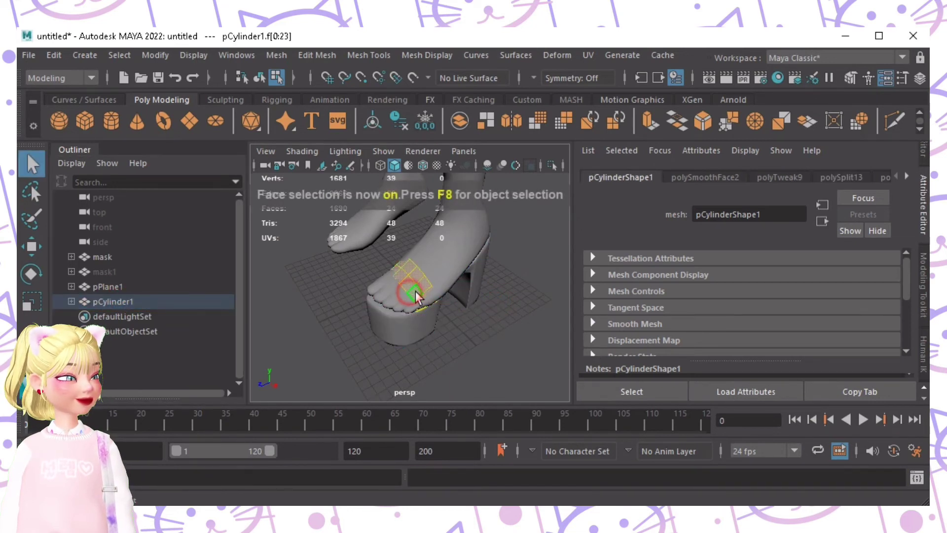
pyautogui.click(478, 339)
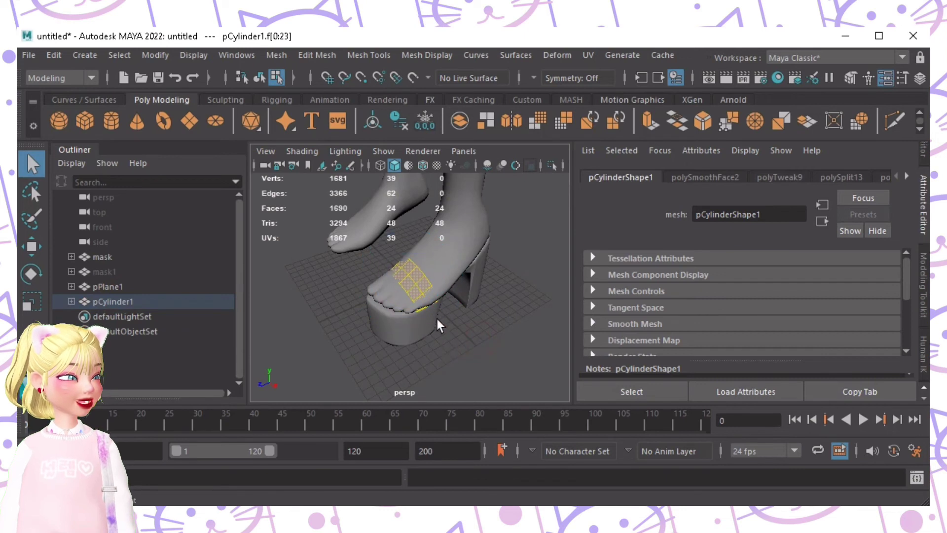
# Step: Pull the two faces at the strip's outer end slightly away from the foot using soft selection
pyautogui.click(432, 300)
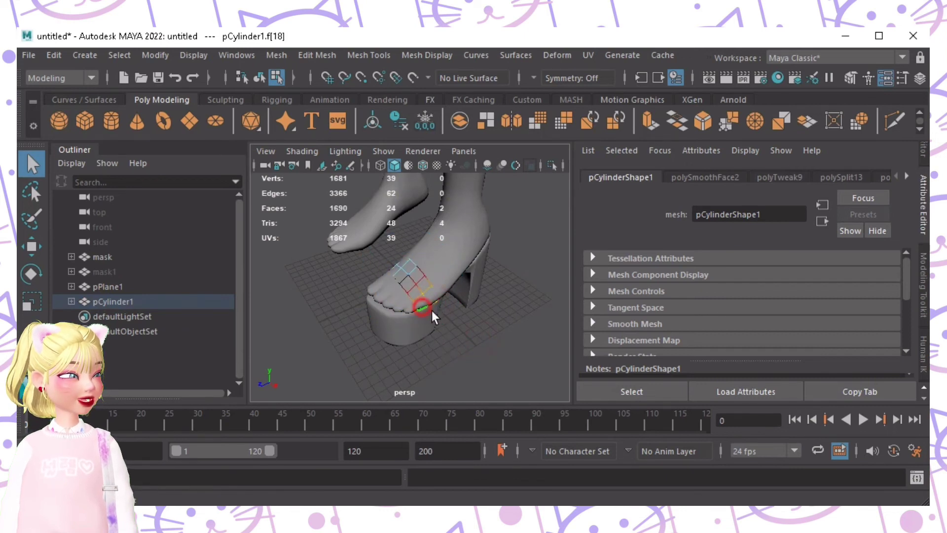
pyautogui.keyDown('shift'); pyautogui.click(431, 310); pyautogui.keyUp('shift')
pyautogui.scroll(5, 424, 301)
pyautogui.keyDown('alt'); pyautogui.moveTo(381, 247); pyautogui.dragTo(351, 232); pyautogui.keyUp('alt')
pyautogui.keyDown('alt'); pyautogui.moveTo(473, 297); pyautogui.dragTo(324, 258); pyautogui.keyUp('alt')
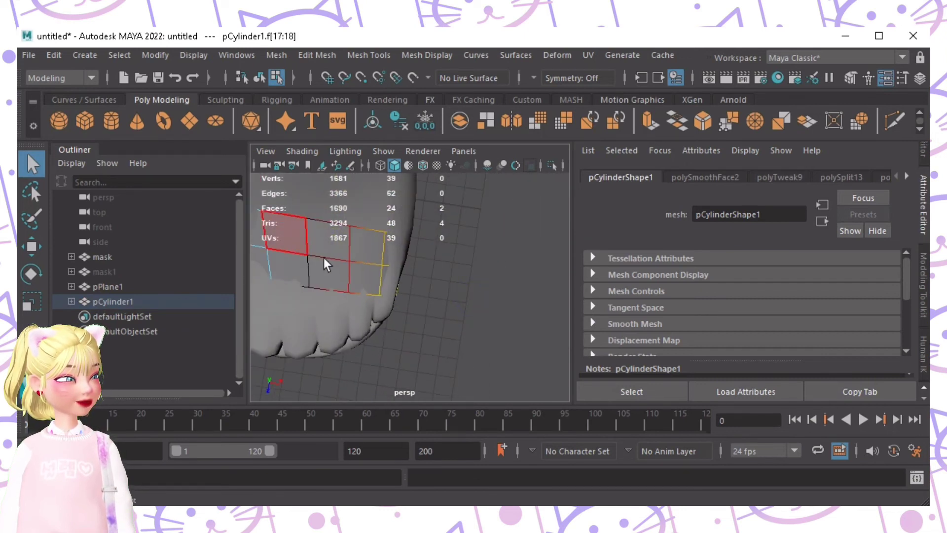
pyautogui.keyDown('alt'); pyautogui.moveTo(410, 270); pyautogui.dragTo(433, 304); pyautogui.keyUp('alt')
pyautogui.keyDown('alt'); pyautogui.moveTo(357, 320); pyautogui.dragTo(451, 242); pyautogui.keyUp('alt')
pyautogui.press('w')
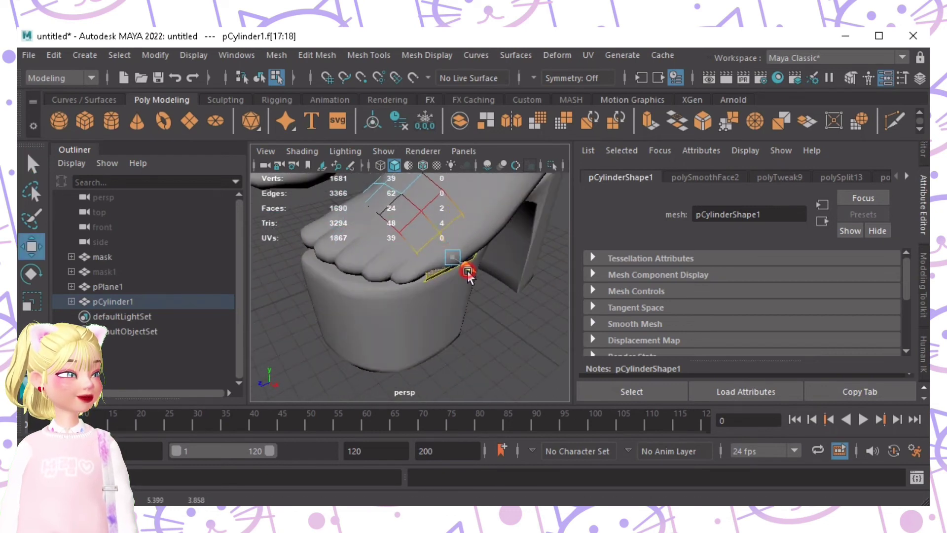
pyautogui.click(523, 312)
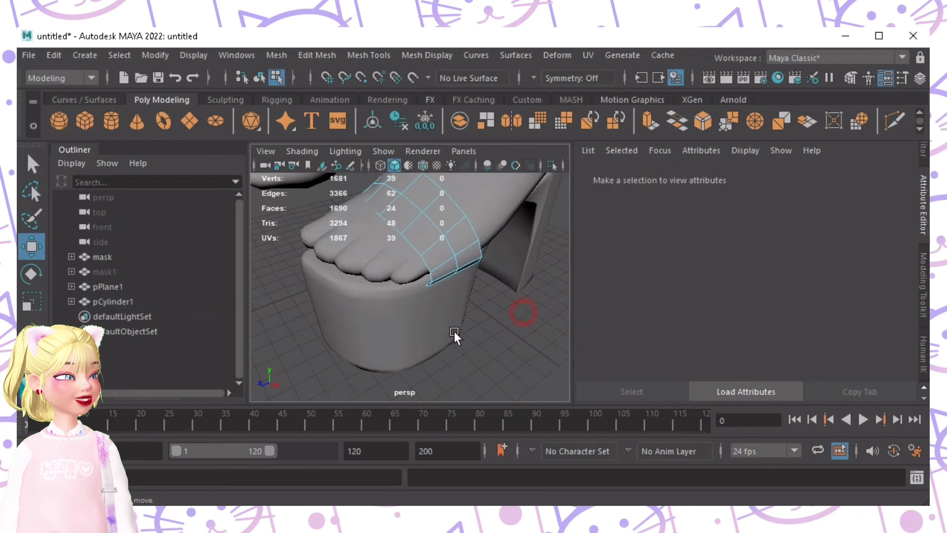
# Step: Pull two faces at the strip's inner end and two across its top outward from the foot using soft selection
pyautogui.keyDown('alt'); pyautogui.moveTo(454, 331); pyautogui.dragTo(324, 251); pyautogui.keyUp('alt')
pyautogui.click(317, 276)
pyautogui.keyDown('shift'); pyautogui.click(299, 250); pyautogui.keyUp('shift')
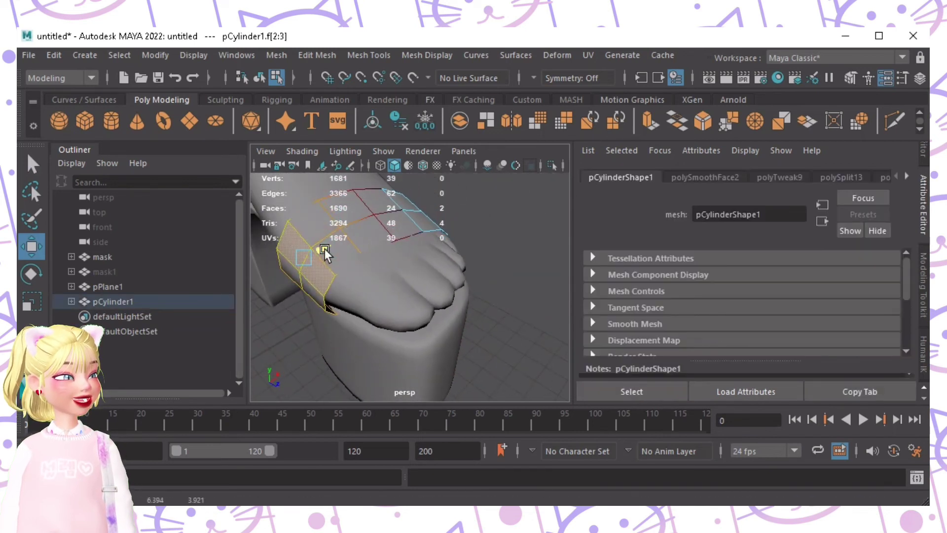
pyautogui.click(363, 238)
pyautogui.keyDown('shift'); pyautogui.click(348, 206); pyautogui.keyUp('shift')
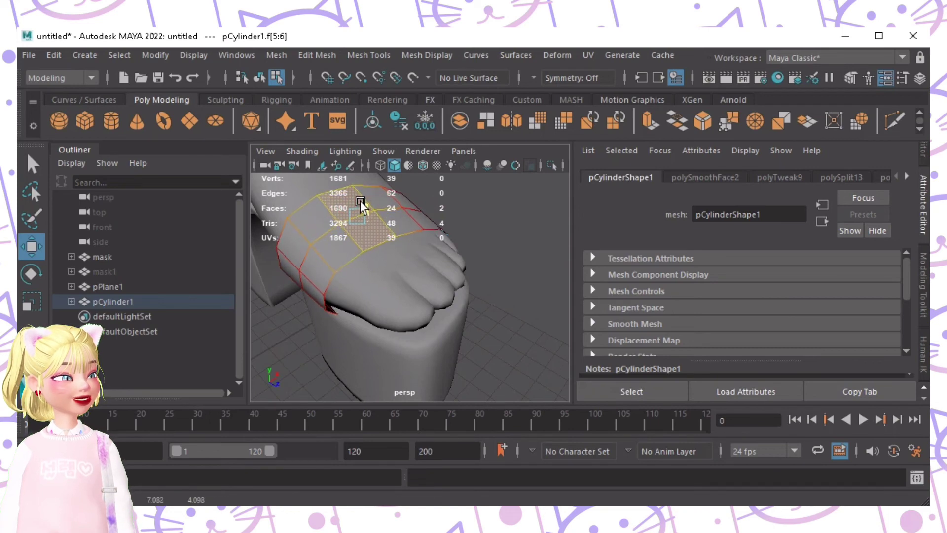
pyautogui.keyDown('alt'); pyautogui.moveTo(368, 207); pyautogui.dragTo(306, 288); pyautogui.keyUp('alt')
pyautogui.click(307, 288)
# Step: Select all of the strip's faces and extrude them with a thickness of 0.2
pyautogui.moveTo(315, 253)
pyautogui.mouseDown(button='right')
pyautogui.moveTo(309, 303)
pyautogui.moveTo(322, 235)
pyautogui.mouseUp(button='right')
pyautogui.scroll(-3, 321, 234)
pyautogui.keyDown('alt'); pyautogui.moveTo(393, 273); pyautogui.dragTo(373, 265); pyautogui.keyUp('alt')
pyautogui.click(438, 284)
pyautogui.hotkey('ctrl', 'e')
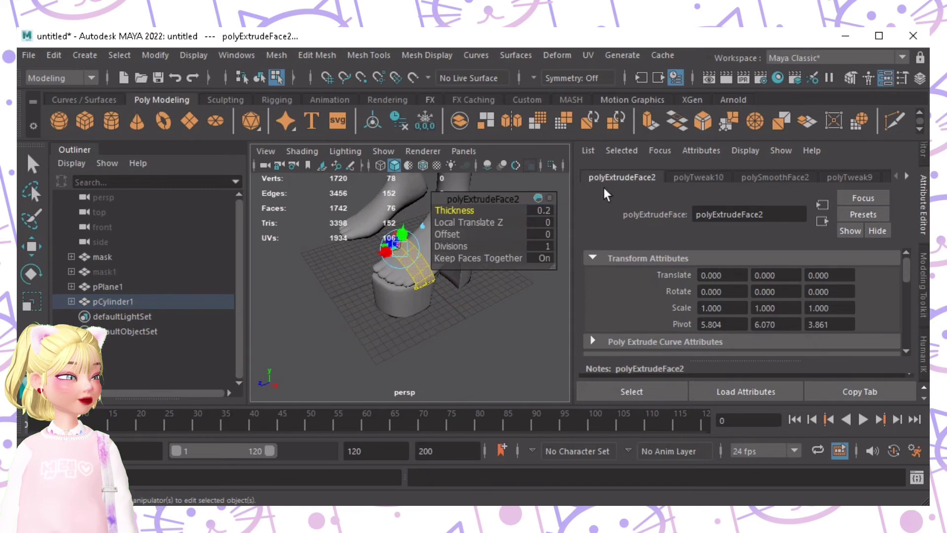
pyautogui.click(424, 306)
# Step: Try to scale all of the extruded strap's faces, and undo the scaling
pyautogui.scroll(5, 424, 306)
pyautogui.keyDown('alt'); pyautogui.moveTo(395, 282); pyautogui.dragTo(450, 241); pyautogui.keyUp('alt')
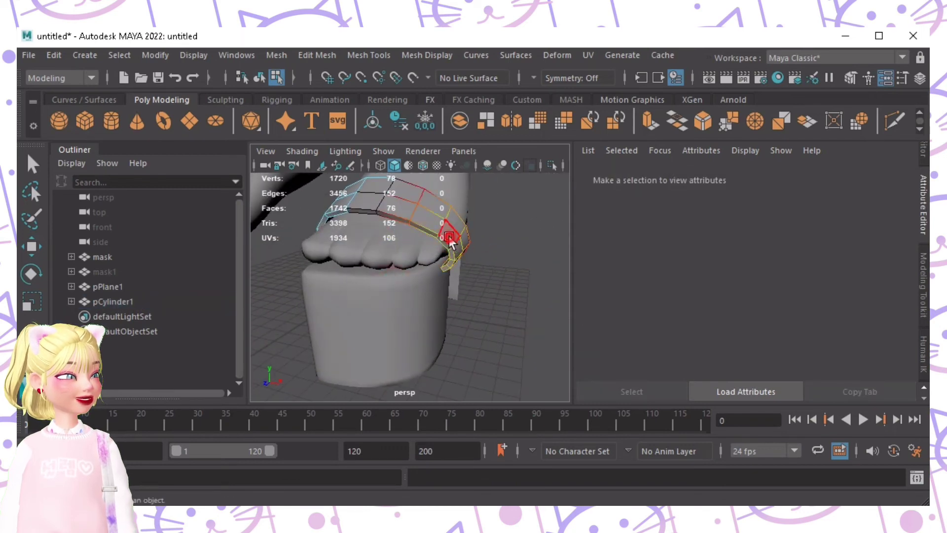
pyautogui.doubleClick(450, 237)
pyautogui.press('r')
pyautogui.moveTo(397, 224); pyautogui.dragTo(393, 229)
pyautogui.hotkey('ctrl', 'z')
# Step: Return to object selection and examine the strap's fit against the foot and platform from several sides
pyautogui.keyDown('alt'); pyautogui.moveTo(386, 276); pyautogui.dragTo(381, 221); pyautogui.keyUp('alt')
pyautogui.click(488, 319)
pyautogui.moveTo(512, 266); pyautogui.dragTo(577, 90, button='right')
pyautogui.keyDown('alt'); pyautogui.moveTo(477, 248); pyautogui.dragTo(417, 274); pyautogui.keyUp('alt')
pyautogui.click(430, 260)
pyautogui.keyDown('alt'); pyautogui.moveTo(489, 370); pyautogui.dragTo(429, 207); pyautogui.keyUp('alt')
pyautogui.click(507, 336)
pyautogui.click(428, 231)
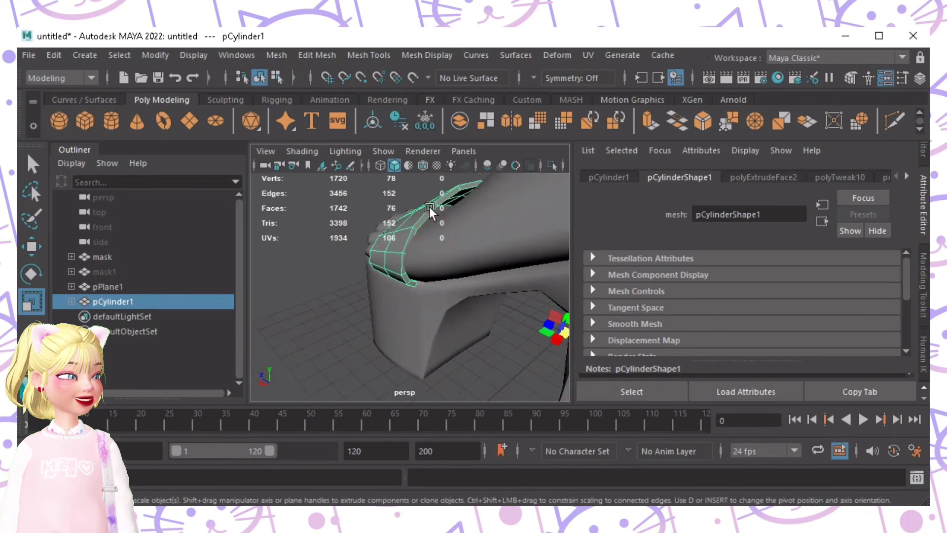
pyautogui.keyDown('alt'); pyautogui.moveTo(414, 285); pyautogui.dragTo(260, 349); pyautogui.keyUp('alt')
pyautogui.click(478, 331)
# Step: Combine the strap and the platform-heel mesh into one object and delete its construction history
pyautogui.keyDown('alt'); pyautogui.moveTo(380, 350); pyautogui.dragTo(368, 298); pyautogui.keyUp('alt')
pyautogui.click(368, 298)
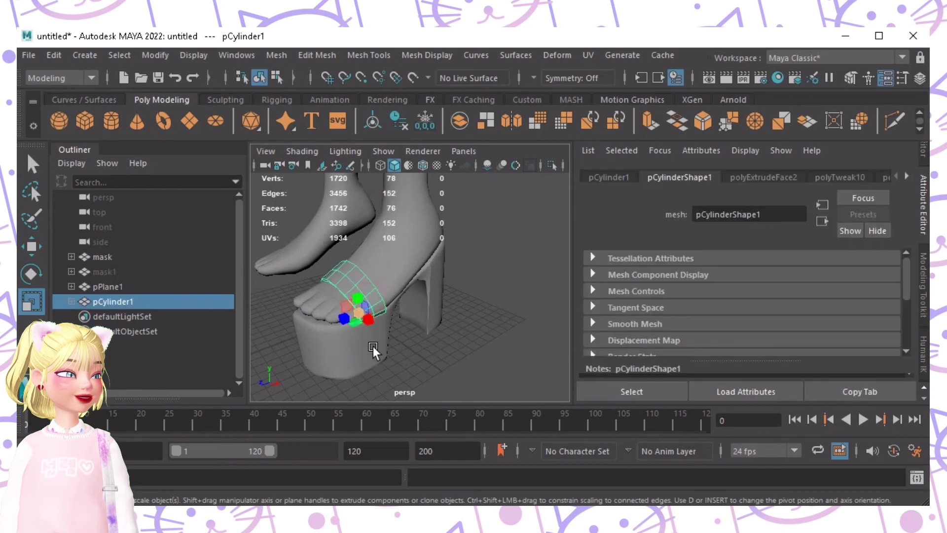
pyautogui.keyDown('shift'); pyautogui.click(368, 351); pyautogui.keyUp('shift')
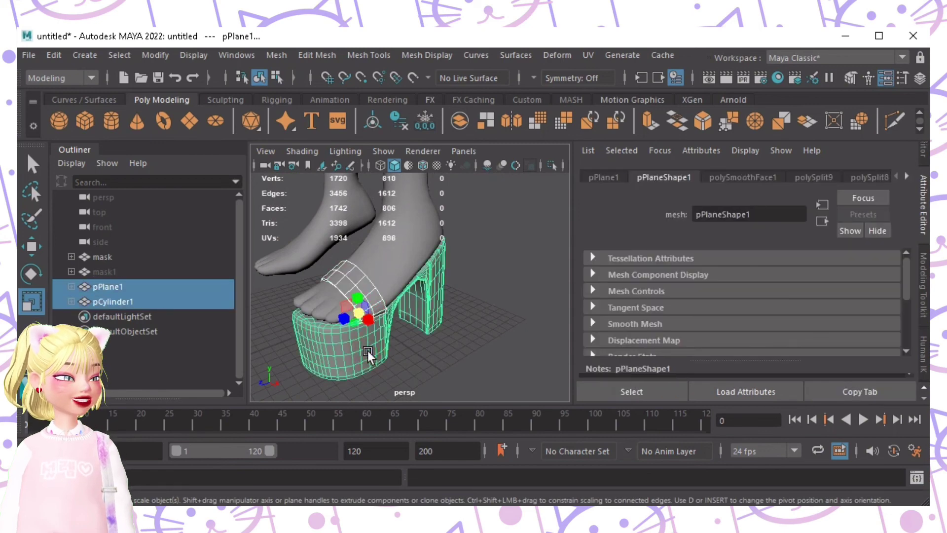
pyautogui.click(277, 55)
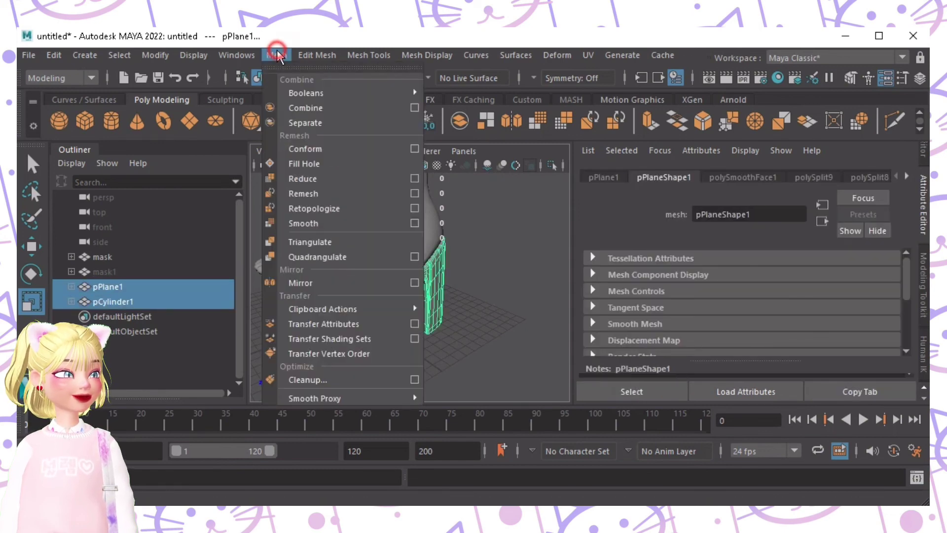
pyautogui.click(313, 107)
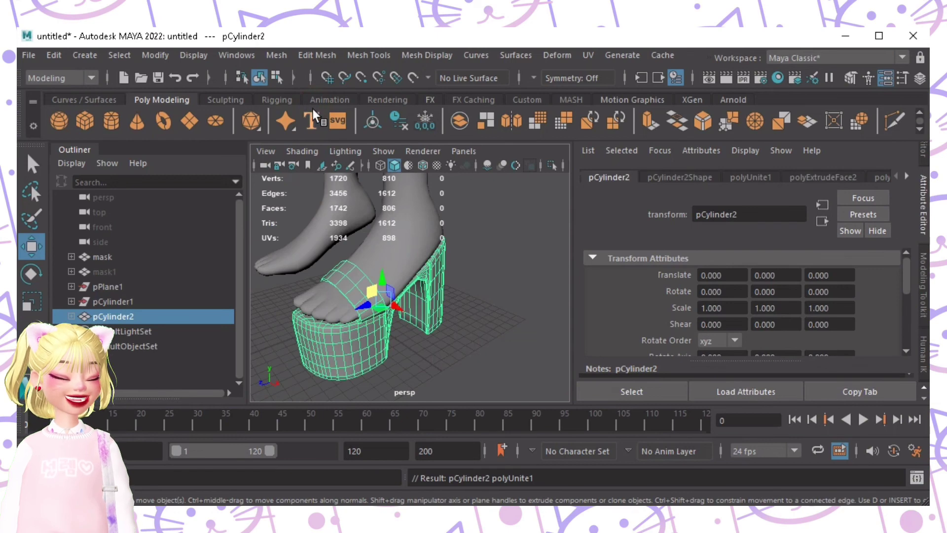
pyautogui.click(444, 331)
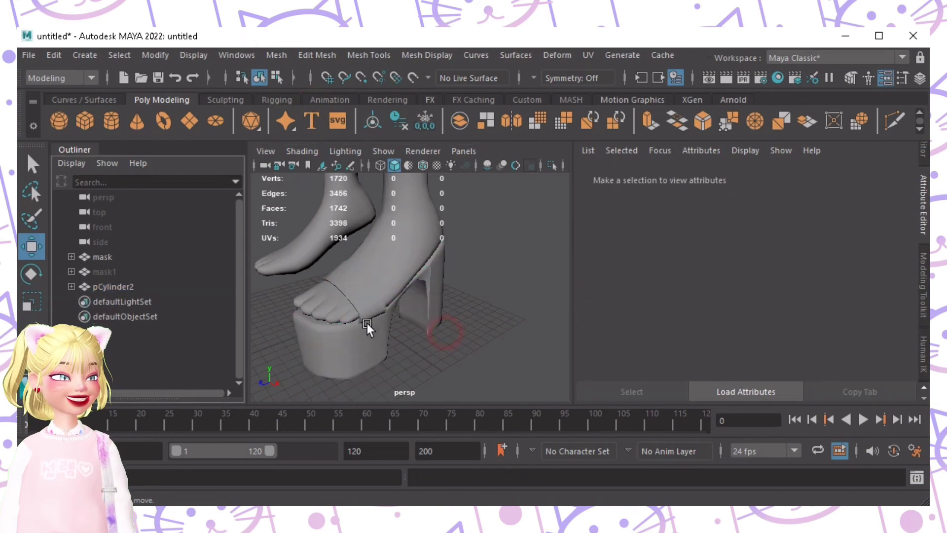
# Step: Assign a new Lambert material to the combined shoe and name it shoe
pyautogui.click(370, 323)
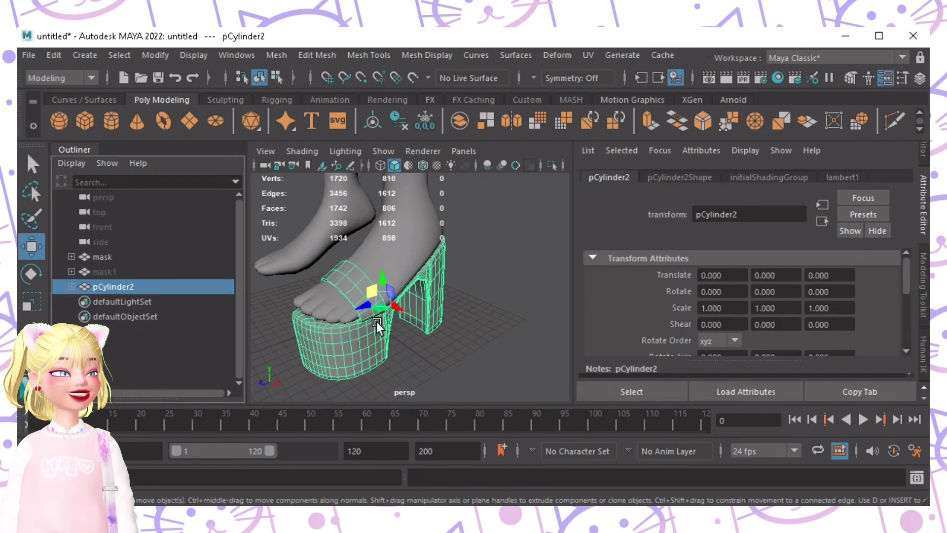
pyautogui.rightClick(377, 322)
pyautogui.click(363, 487)
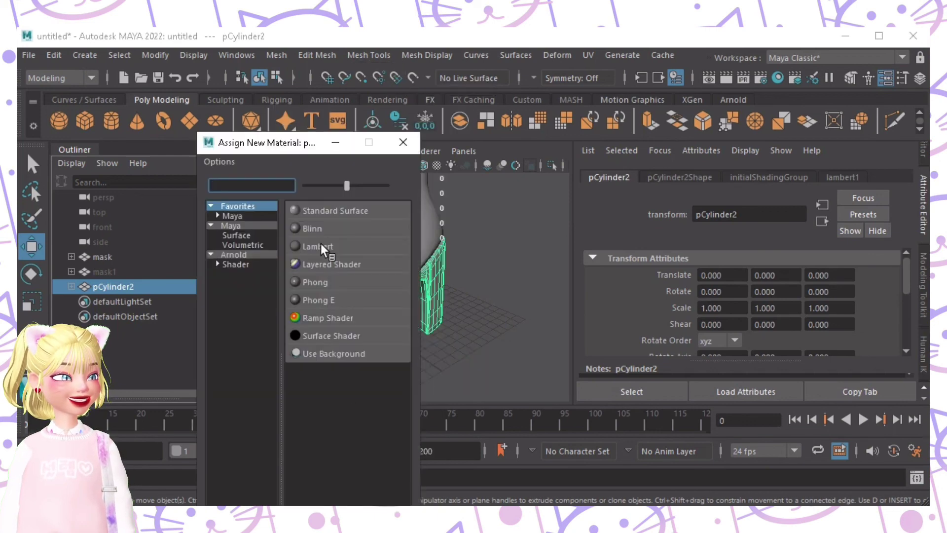
pyautogui.click(320, 246)
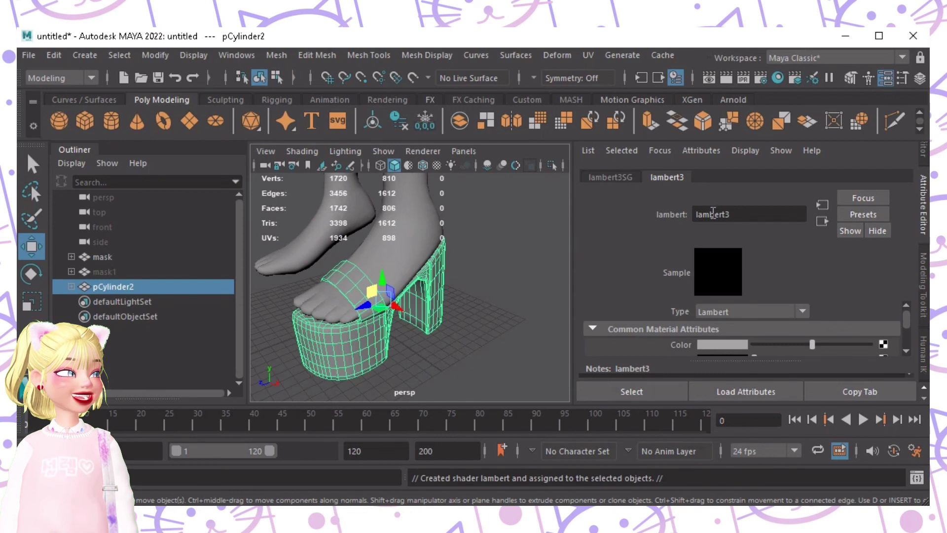
pyautogui.doubleClick(713, 213)
pyautogui.write('shoe')
pyautogui.press('Return')
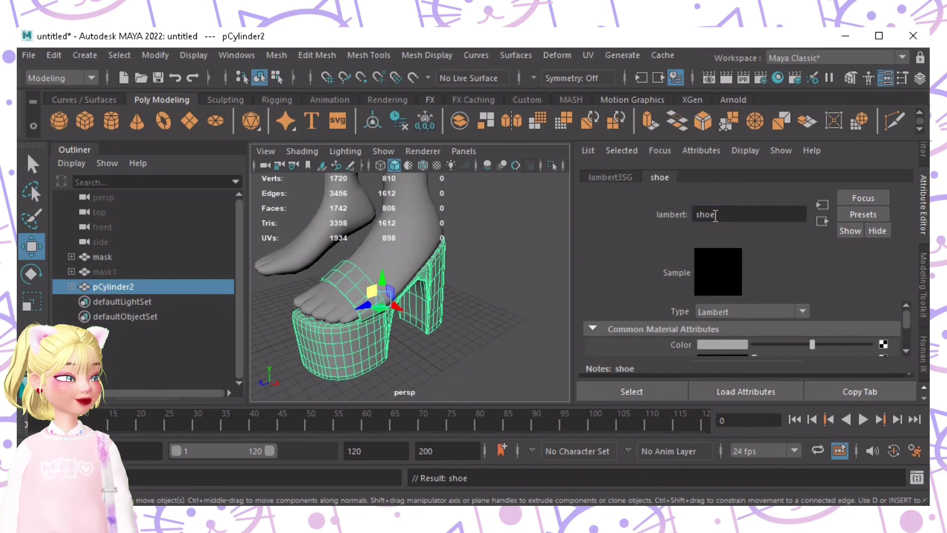
# Step: Mirror the shoe across the world X axis onto the other foot
pyautogui.scroll(-3, 395, 296)
pyautogui.keyDown('alt'); pyautogui.moveTo(395, 296); pyautogui.dragTo(525, 297); pyautogui.keyUp('alt')
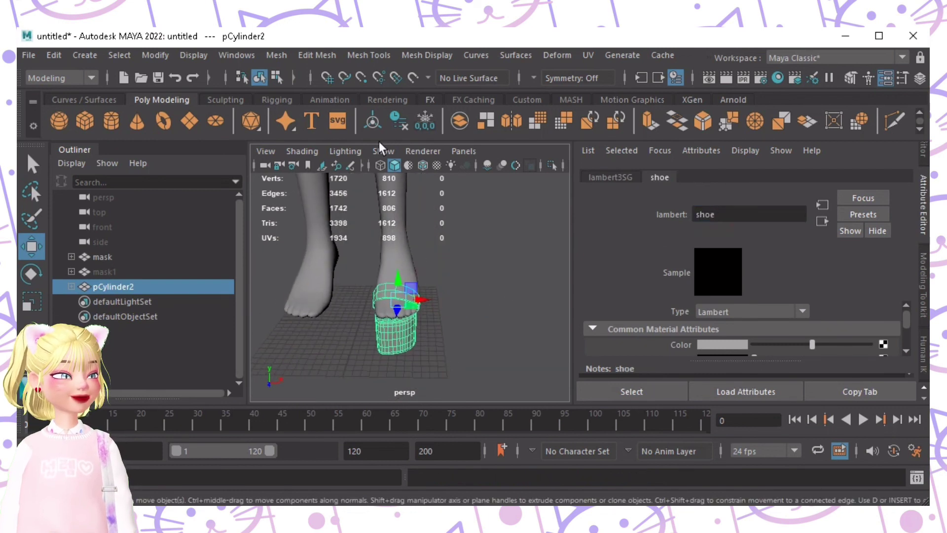
pyautogui.click(285, 57)
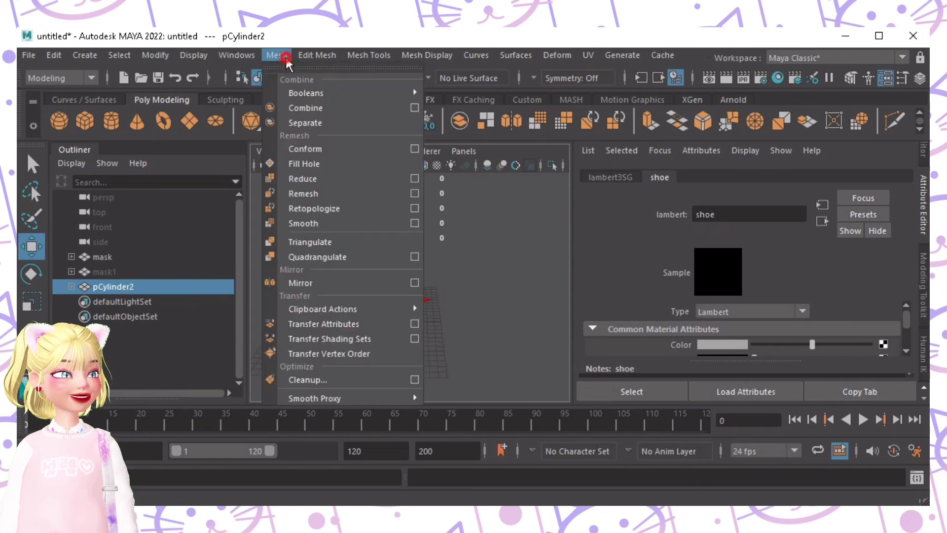
pyautogui.click(332, 285)
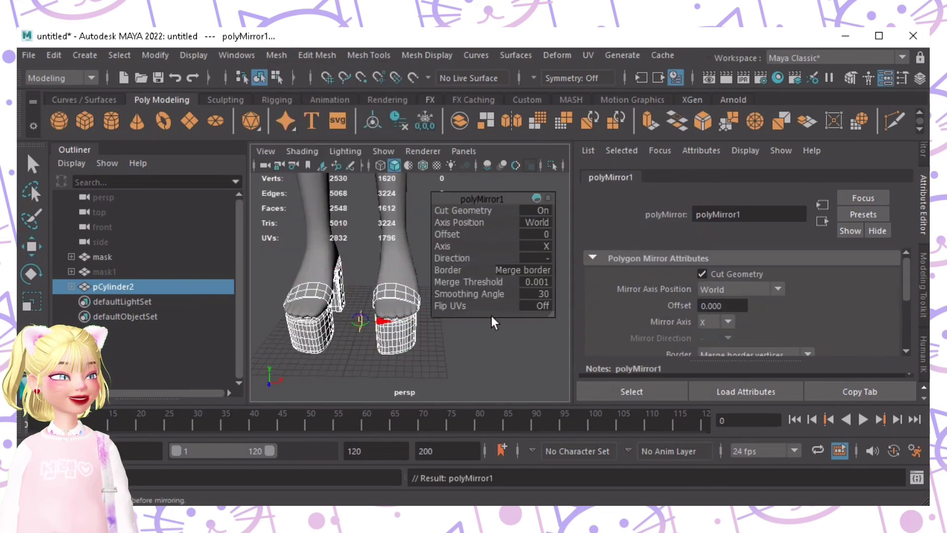
pyautogui.click(469, 351)
# Step: Examine the mirrored pair of shoes from the front, side and above
pyautogui.keyDown('alt'); pyautogui.moveTo(421, 332); pyautogui.dragTo(299, 302); pyautogui.keyUp('alt')
pyautogui.keyDown('alt'); pyautogui.moveTo(366, 281); pyautogui.dragTo(431, 295, button='right'); pyautogui.keyUp('alt')
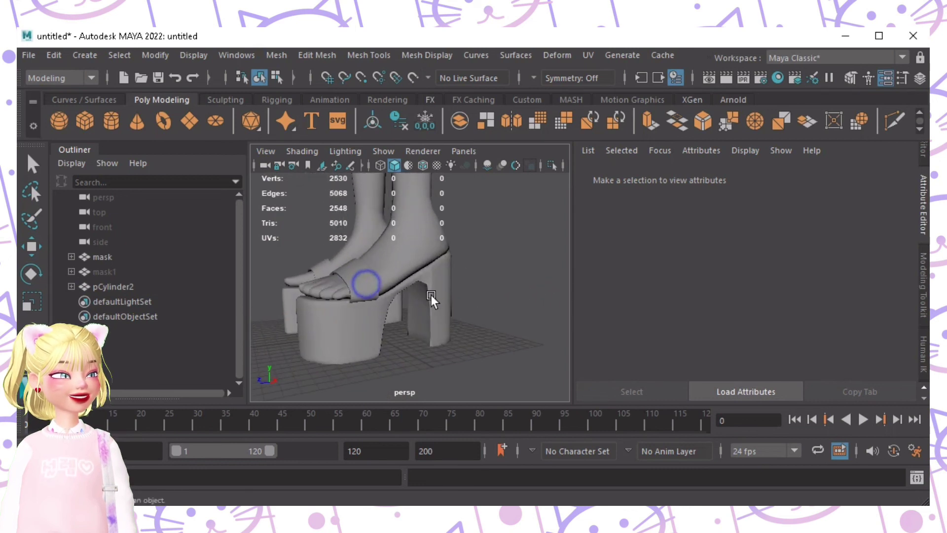
pyautogui.keyDown('alt'); pyautogui.moveTo(432, 295); pyautogui.dragTo(370, 321); pyautogui.keyUp('alt')
pyautogui.keyDown('alt'); pyautogui.moveTo(370, 321); pyautogui.dragTo(391, 319, button='middle'); pyautogui.keyUp('alt')
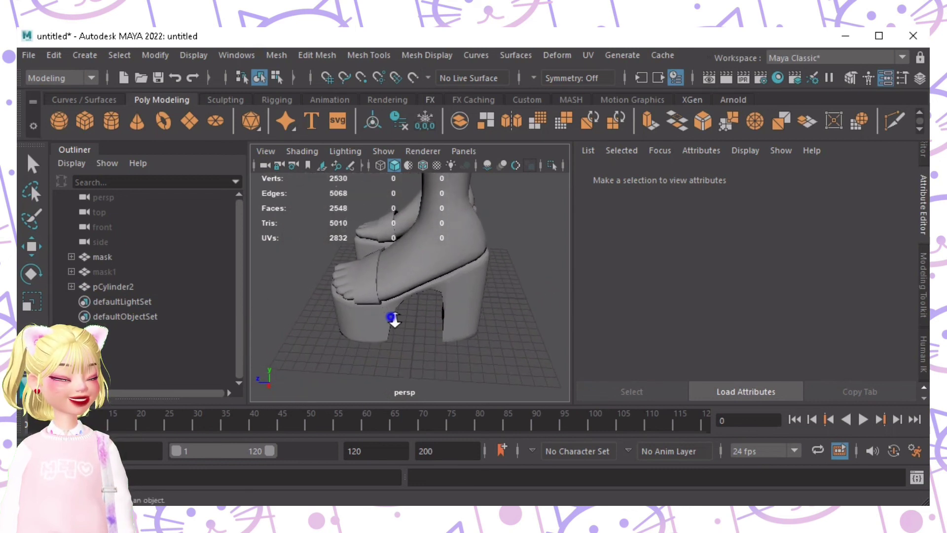
pyautogui.keyDown('alt'); pyautogui.moveTo(391, 318); pyautogui.dragTo(408, 325, button='right'); pyautogui.keyUp('alt')
pyautogui.keyDown('alt'); pyautogui.moveTo(408, 325); pyautogui.dragTo(537, 329); pyautogui.keyUp('alt')
pyautogui.keyDown('alt'); pyautogui.moveTo(537, 334); pyautogui.dragTo(434, 306, button='right'); pyautogui.keyUp('alt')
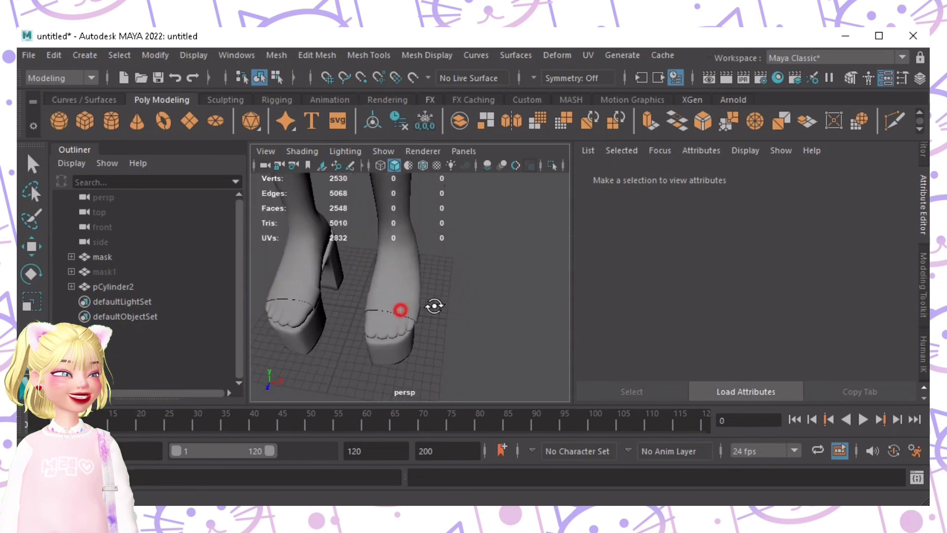
pyautogui.keyDown('alt'); pyautogui.moveTo(433, 307); pyautogui.dragTo(510, 281); pyautogui.keyUp('alt')
pyautogui.keyDown('alt'); pyautogui.moveTo(509, 281); pyautogui.dragTo(428, 276, button='middle'); pyautogui.keyUp('alt')
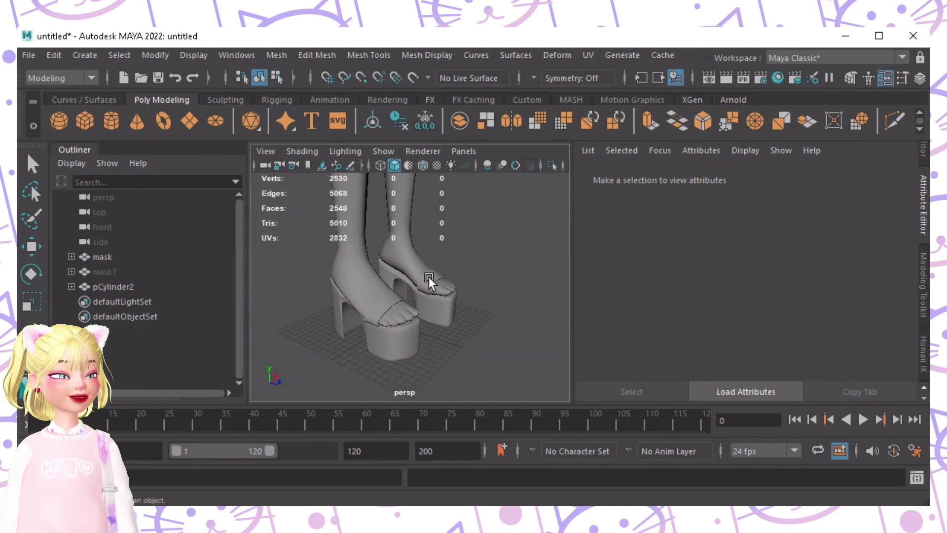